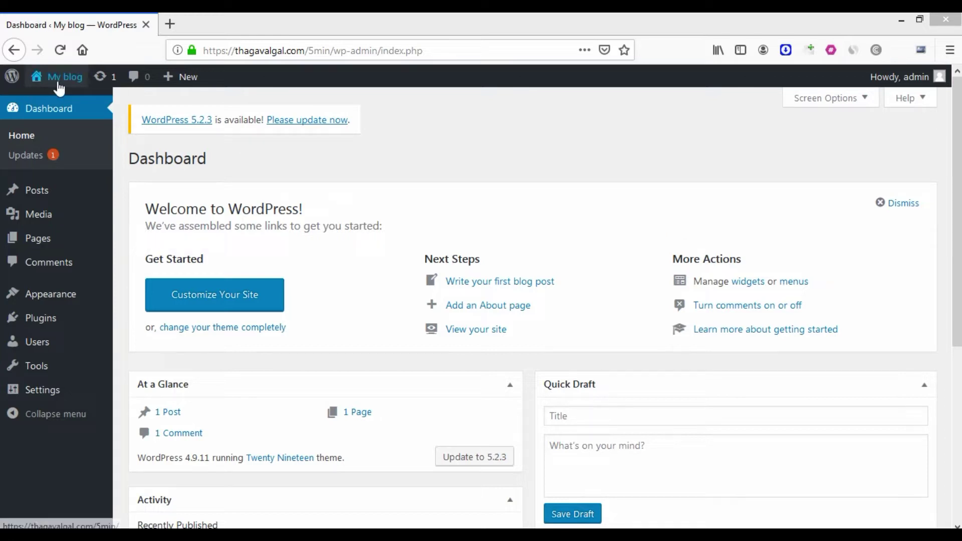
View the blog's front page in a separate tab from top to footer, and close that tab
mouse_move(56, 81)
right_click(52, 109)
click(71, 113)
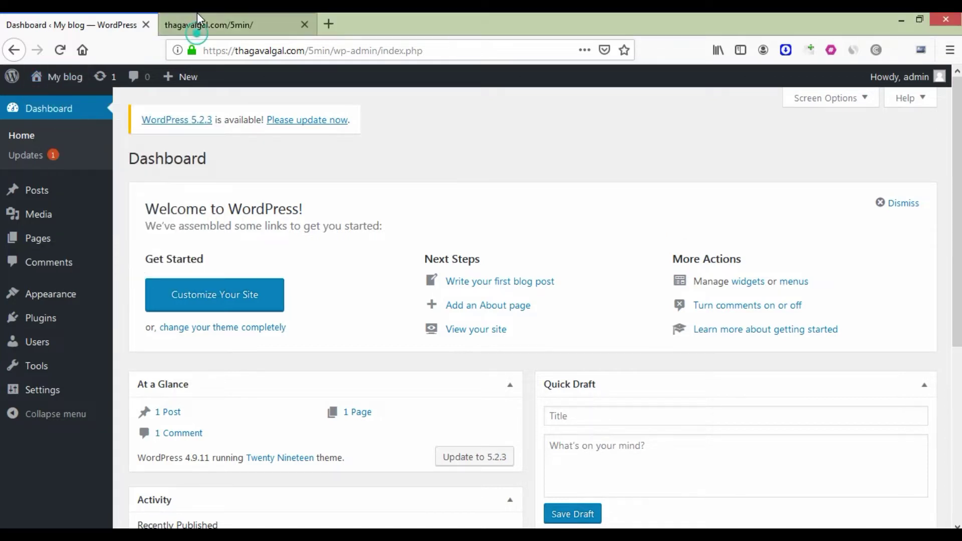
click(197, 15)
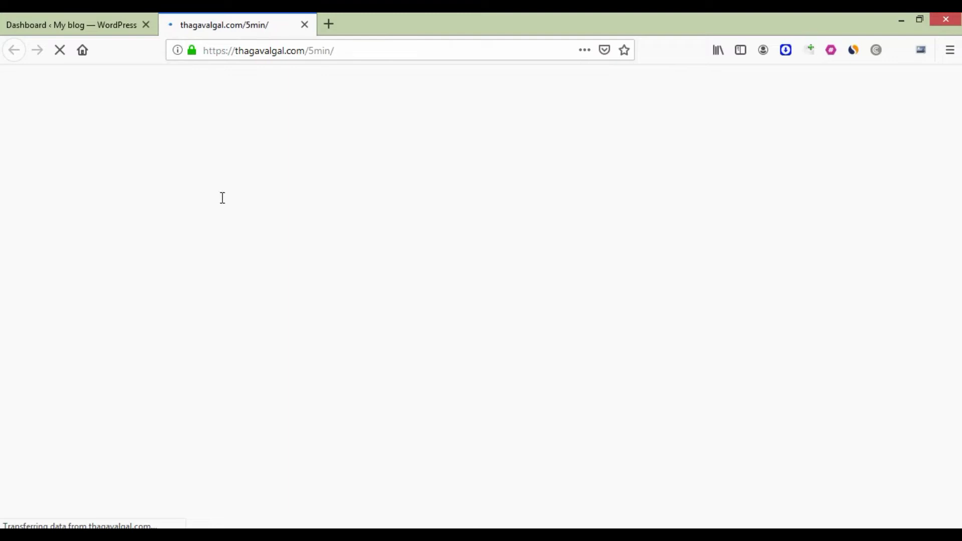
scroll(232, 216, down, 10)
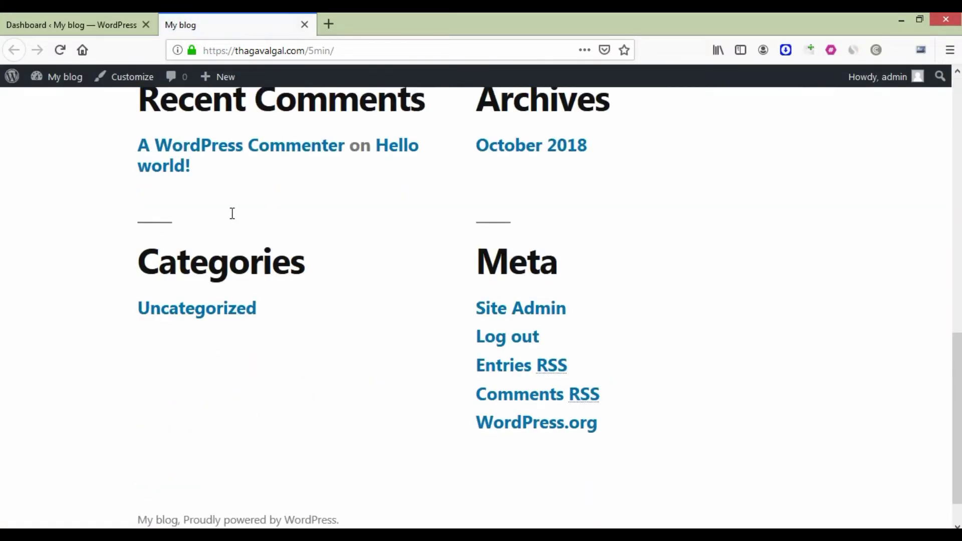
scroll(240, 249, up, 10)
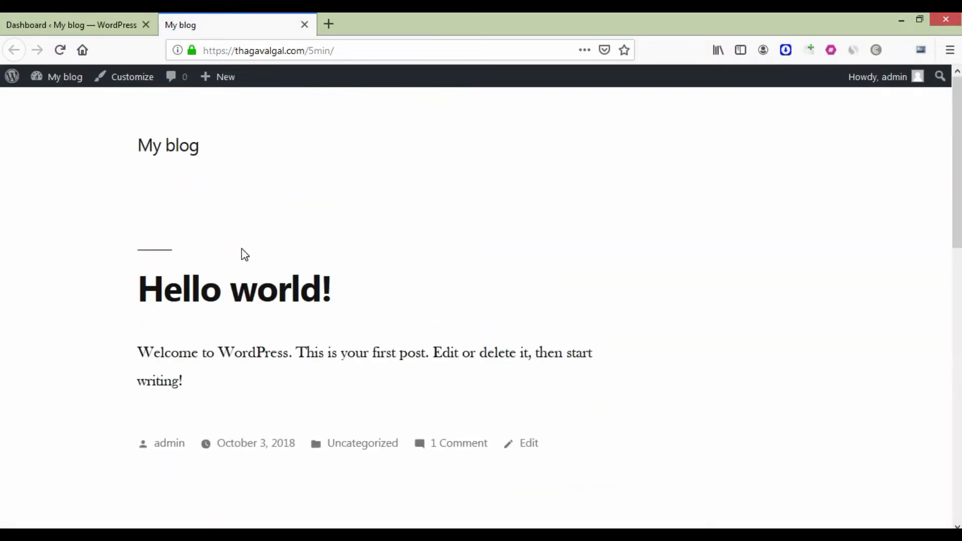
click(62, 13)
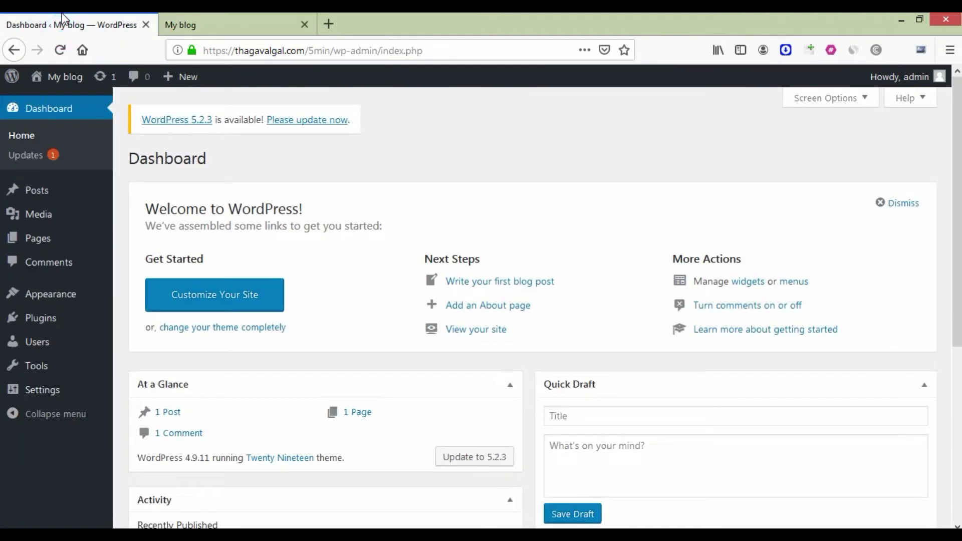
click(211, 23)
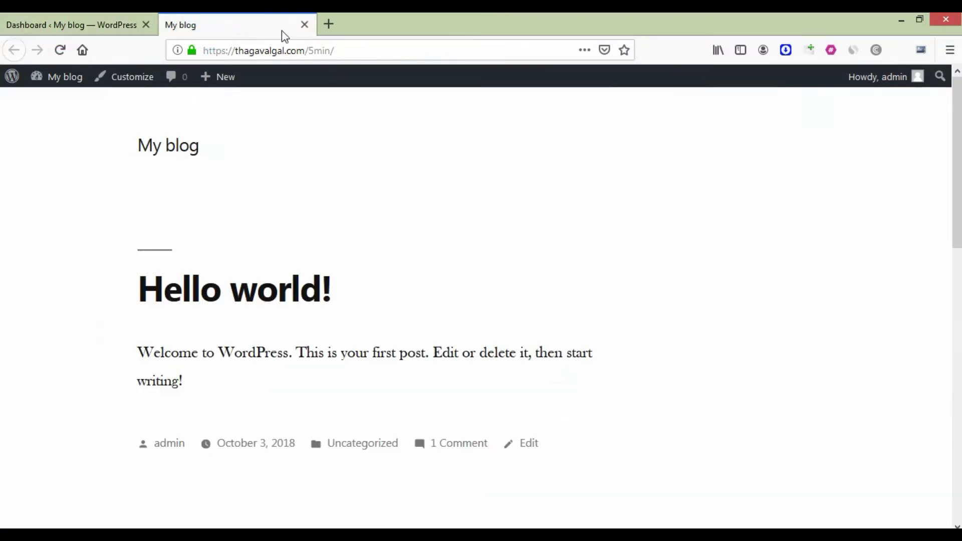
click(304, 25)
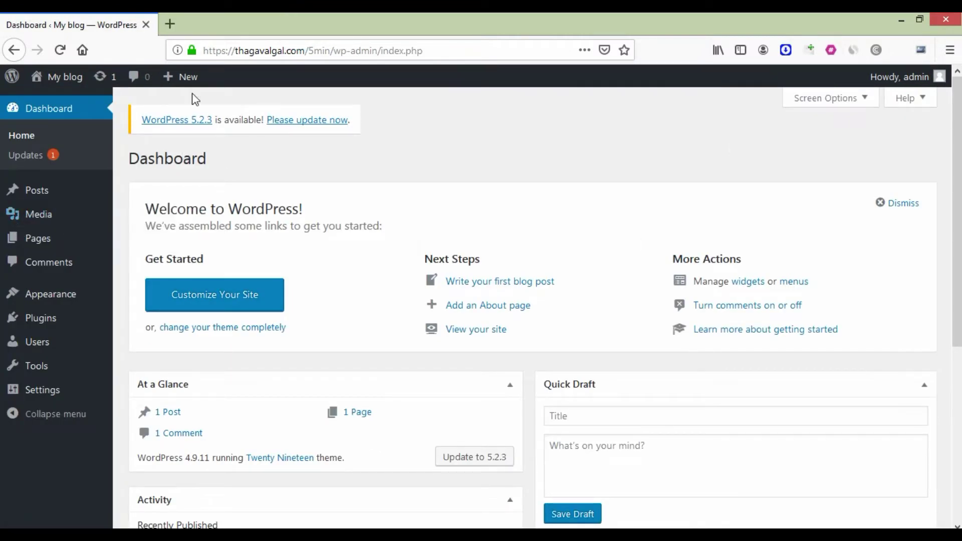
Find the Brizy – Page Builder plugin by searching for "brizy", and install and activate it
mouse_move(44, 303)
mouse_move(60, 330)
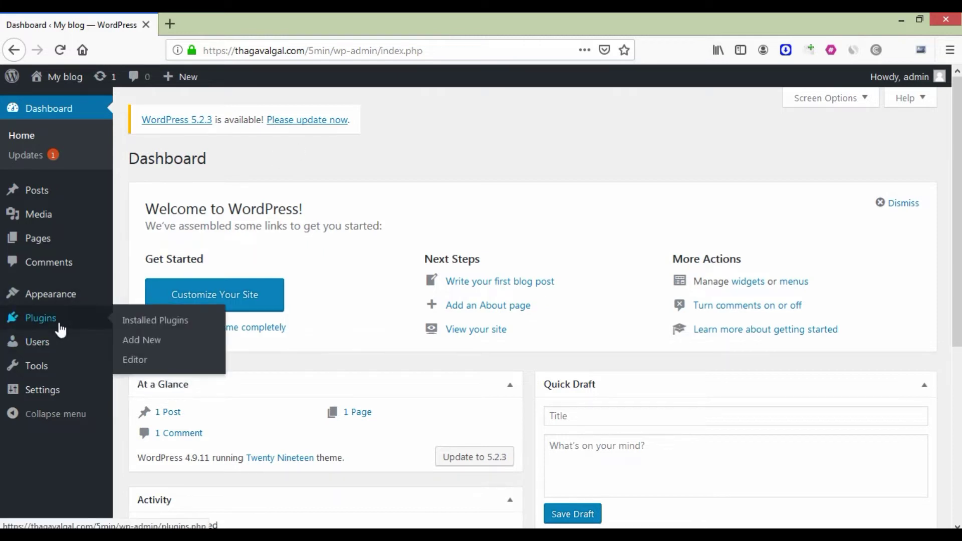
click(139, 345)
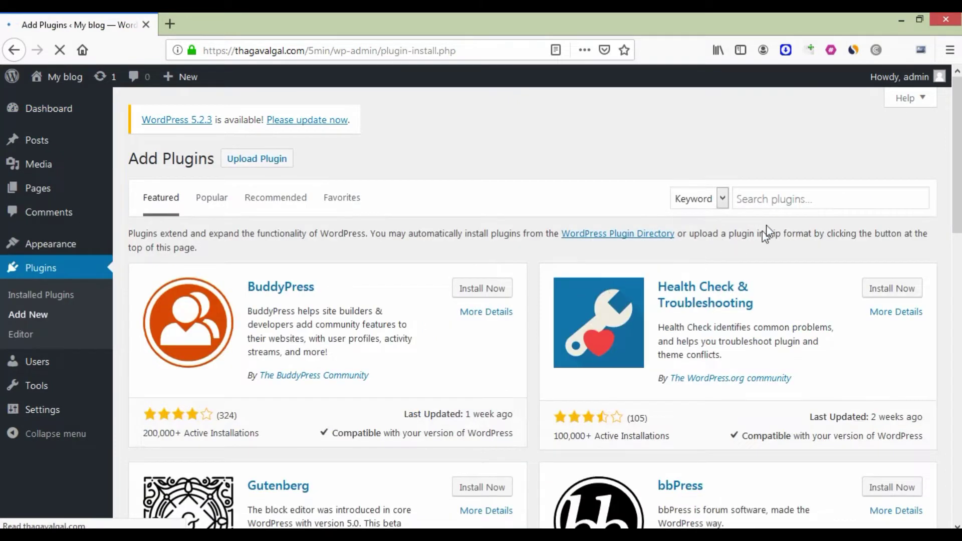
click(778, 195)
text(brizy)
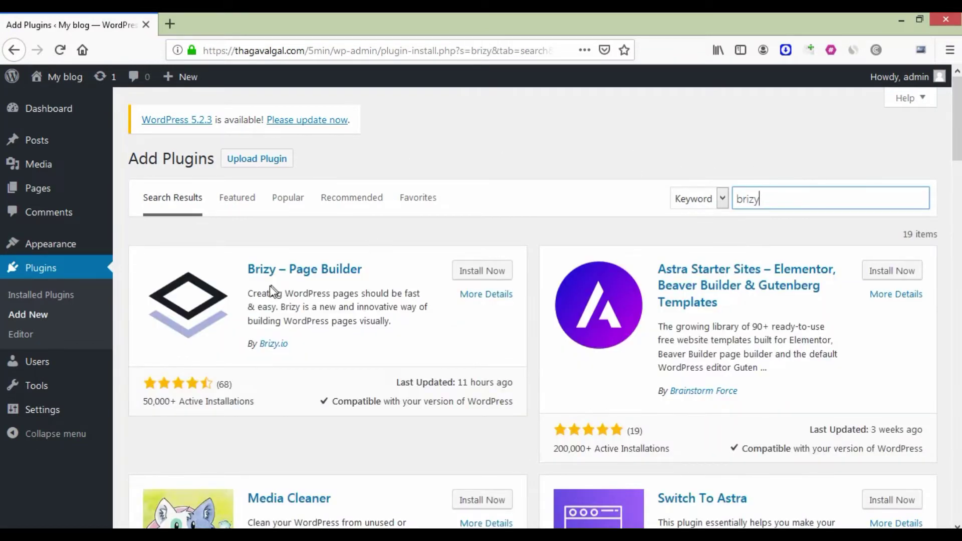
click(488, 271)
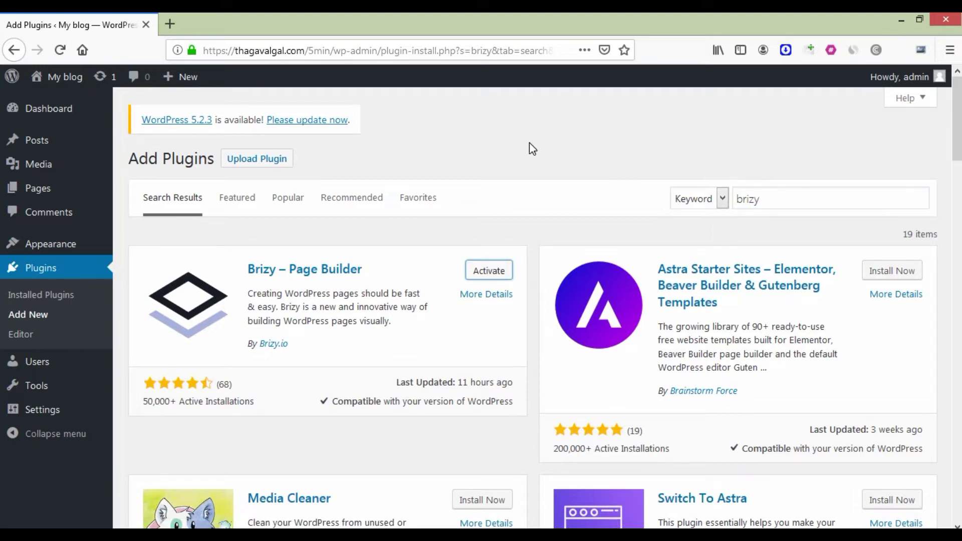
click(492, 279)
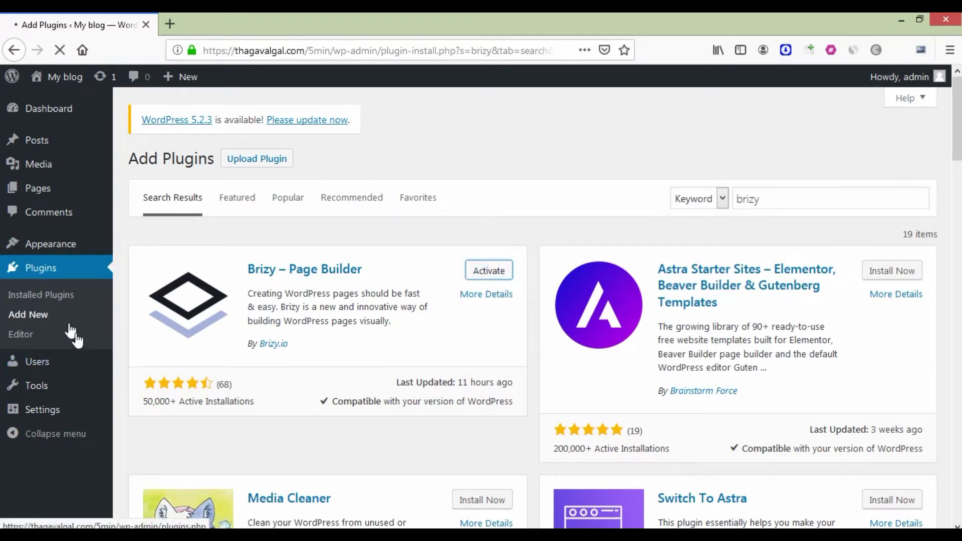
Go from the installed themes to adding a new theme and search for "oceanwp"
mouse_move(73, 363)
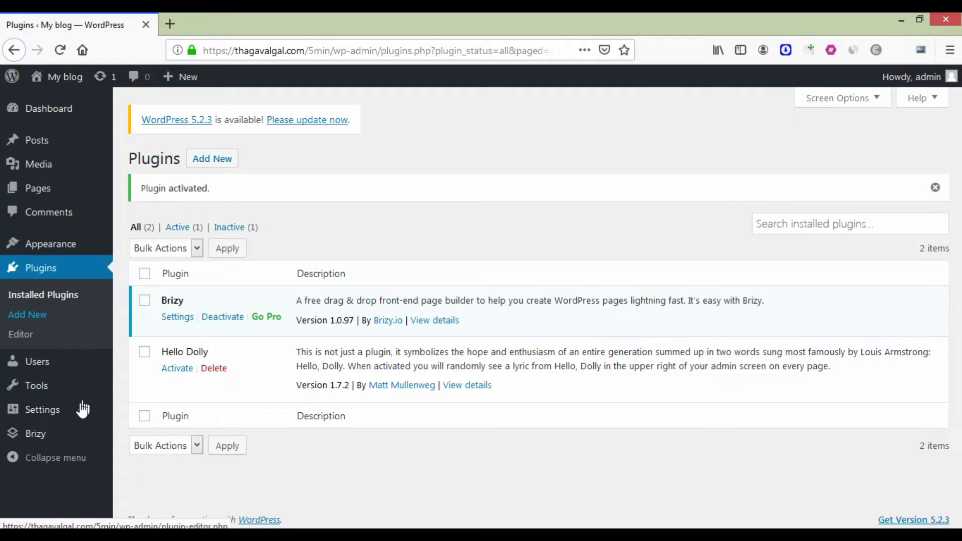
mouse_move(46, 447)
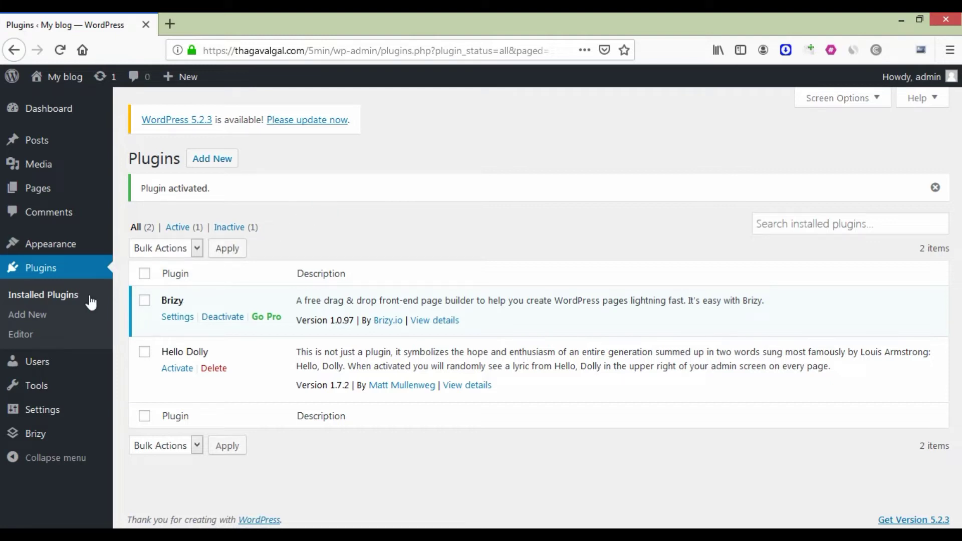
mouse_move(75, 248)
click(134, 249)
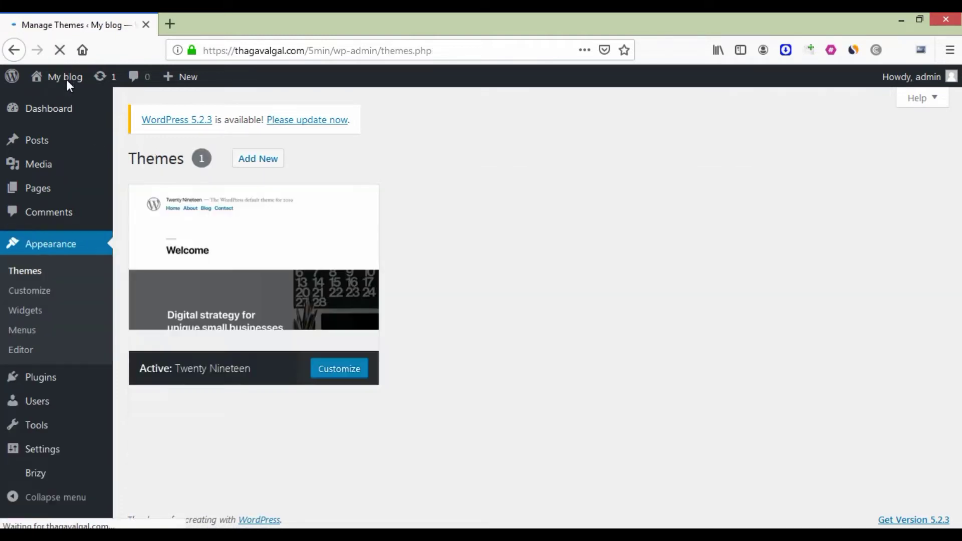
click(156, 189)
scroll(271, 234, down, 1)
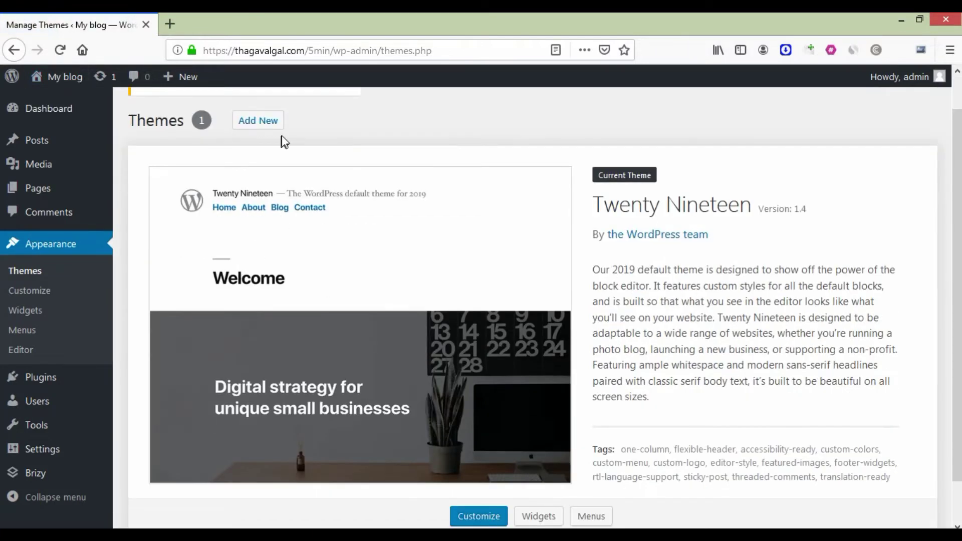
click(258, 121)
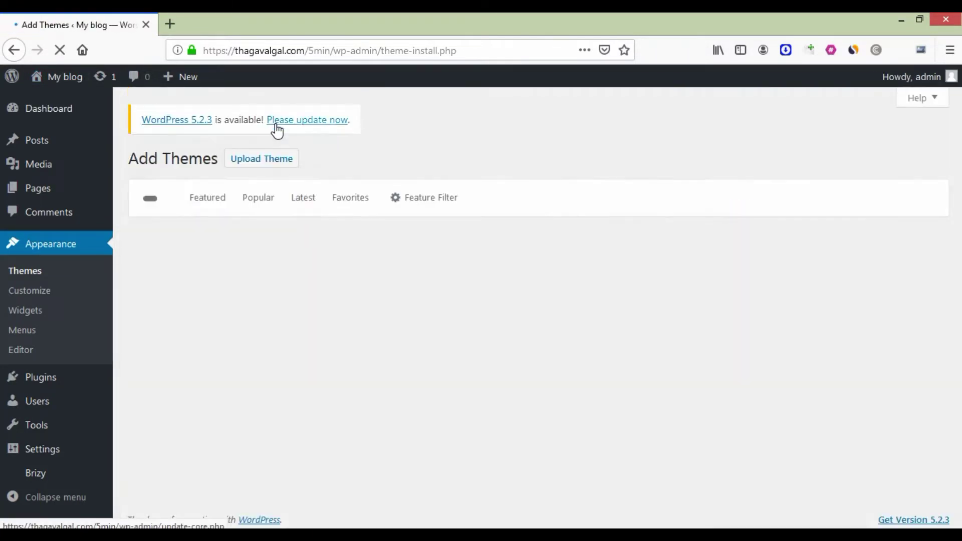
click(758, 200)
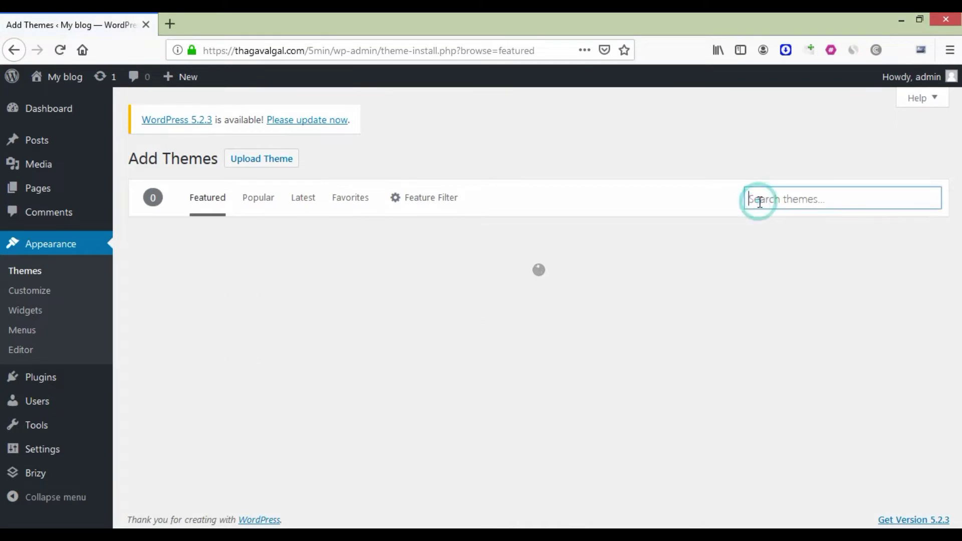
text(o)
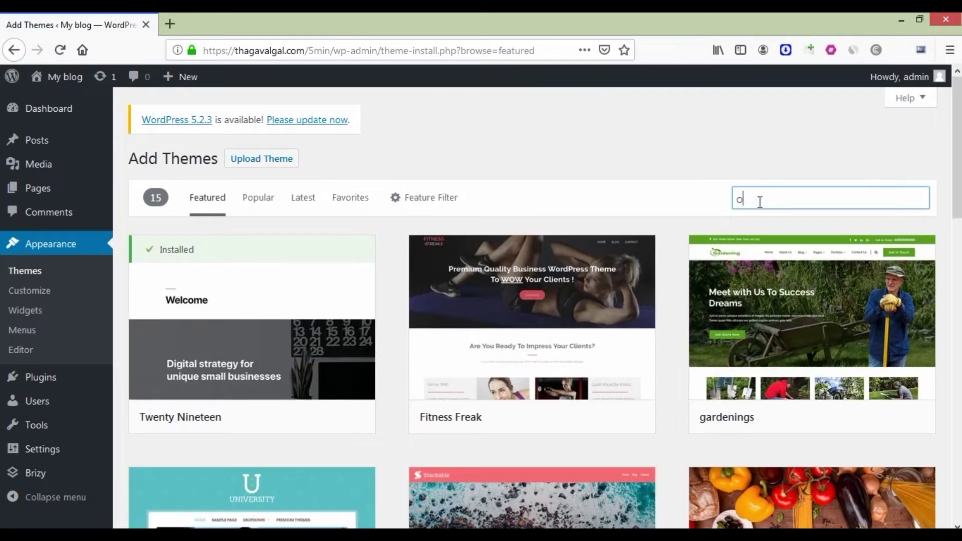
text(wceanwp)
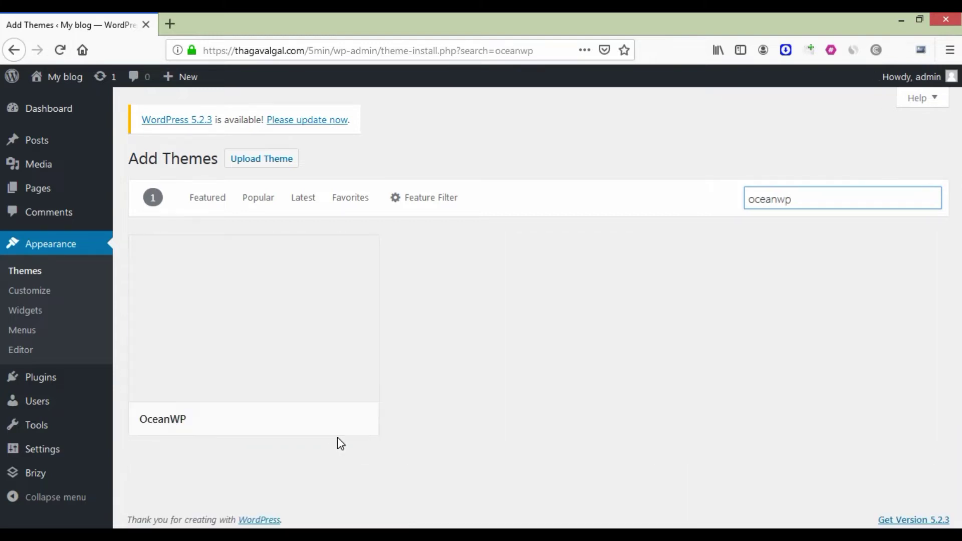
Install and activate the OceanWP theme
mouse_move(300, 341)
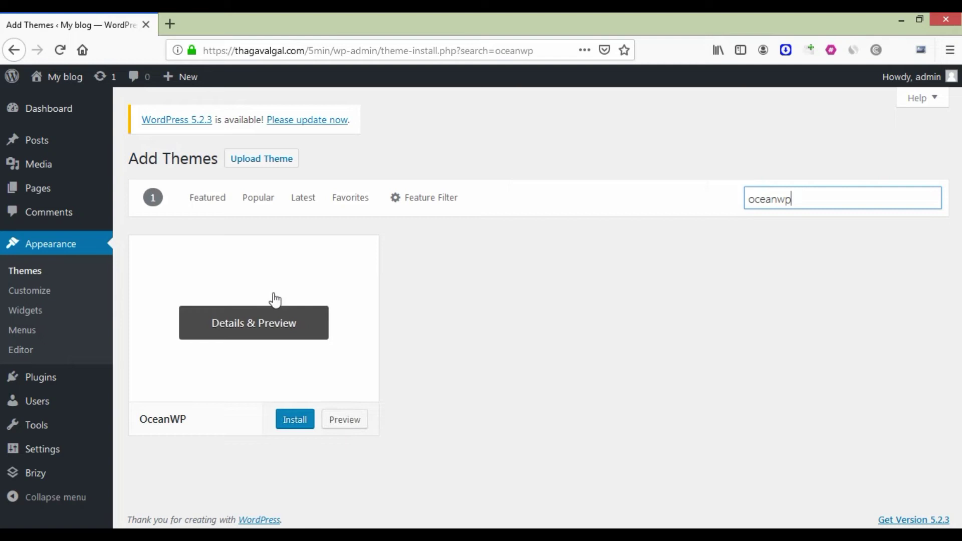
click(305, 425)
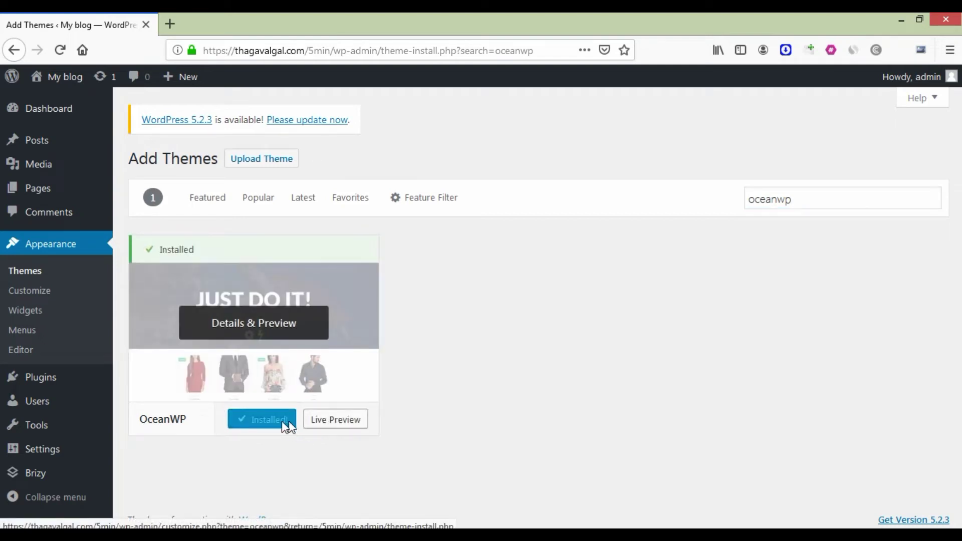
click(267, 425)
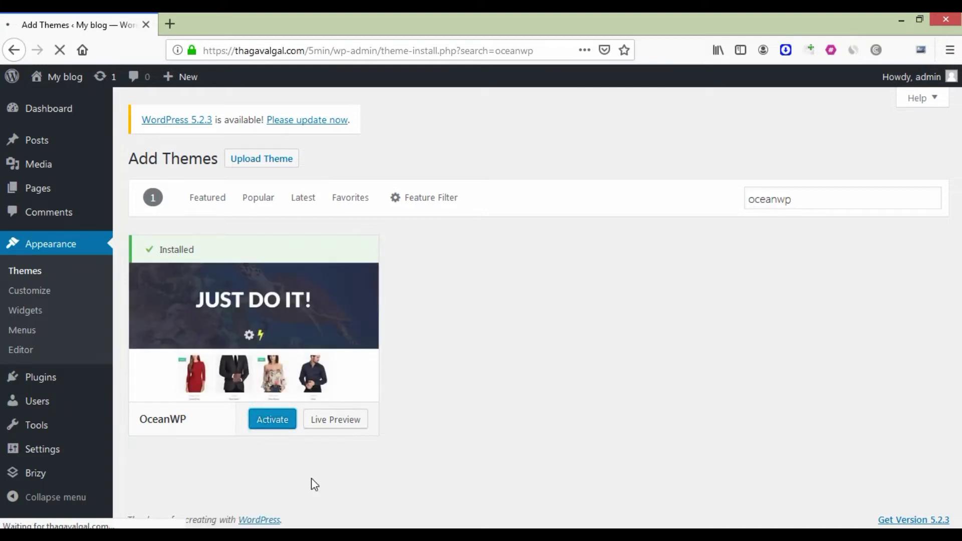
Examine the blog's front page with the OceanWP theme in a separate tab, and return to the theme management page
click(257, 148)
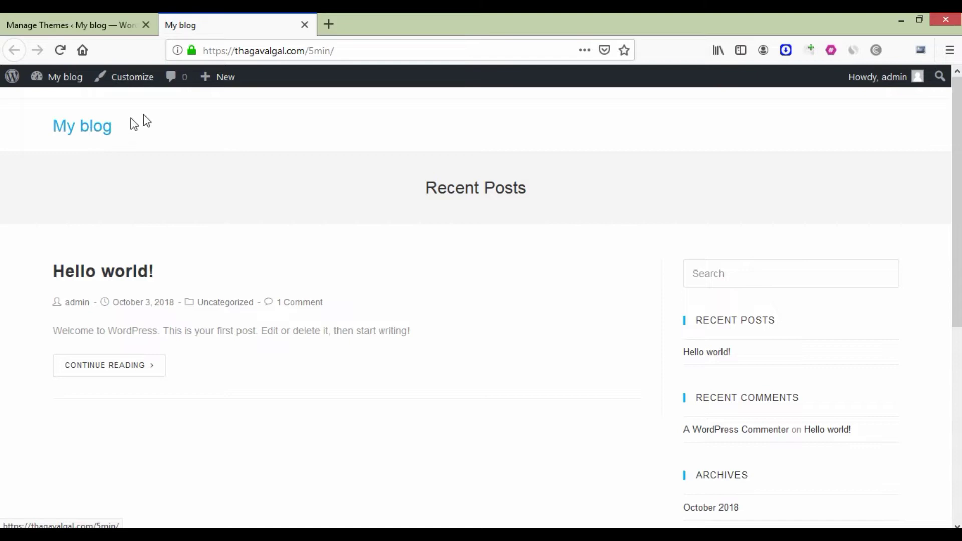
scroll(706, 281, down, 6)
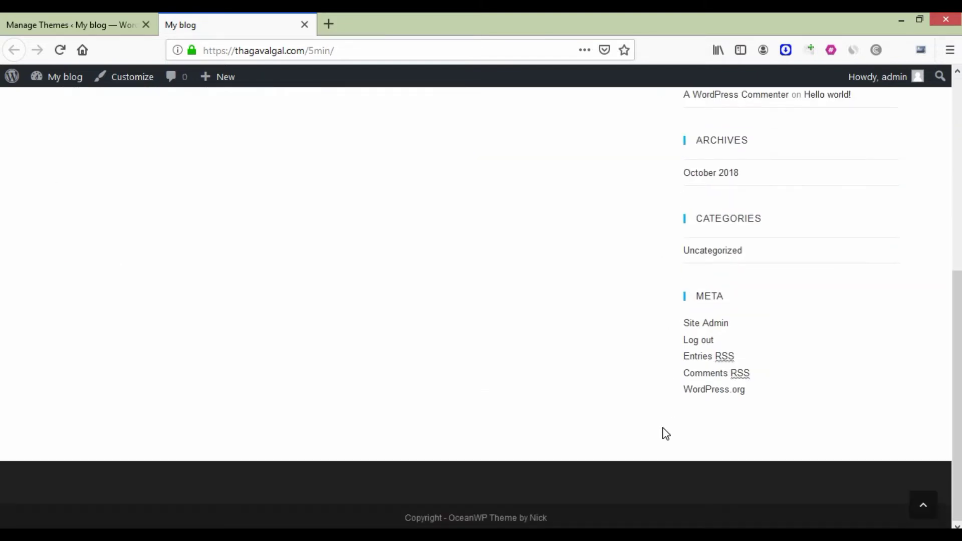
scroll(251, 386, up, 6)
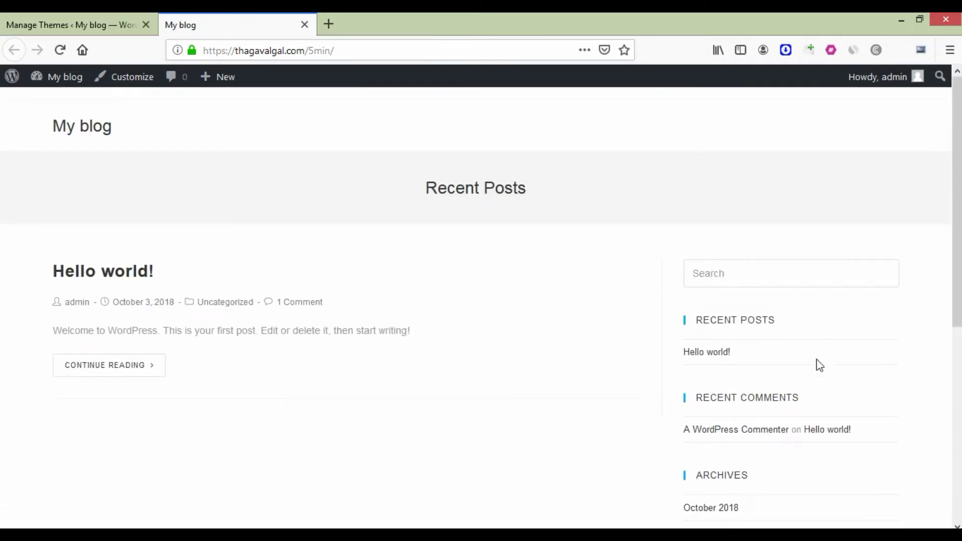
scroll(817, 404, down, 5)
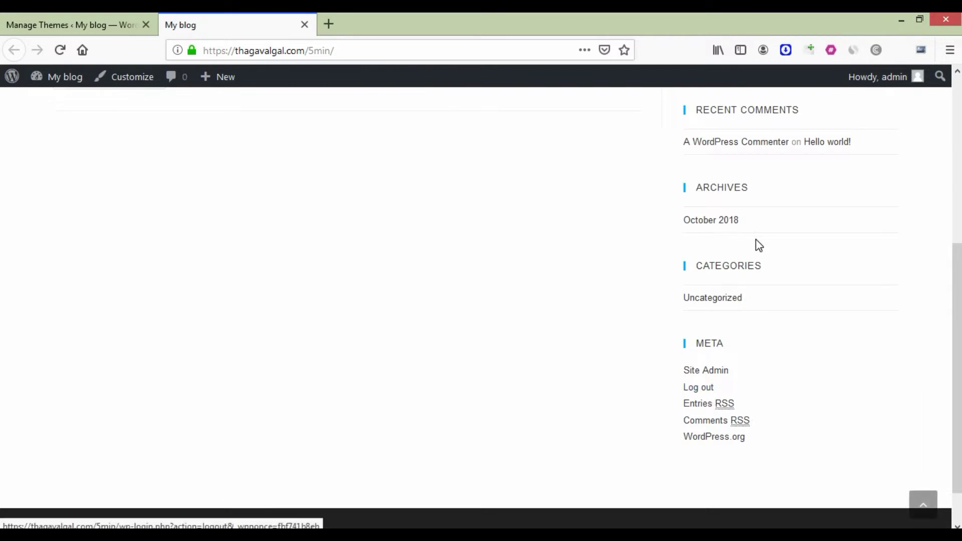
scroll(756, 245, up, 6)
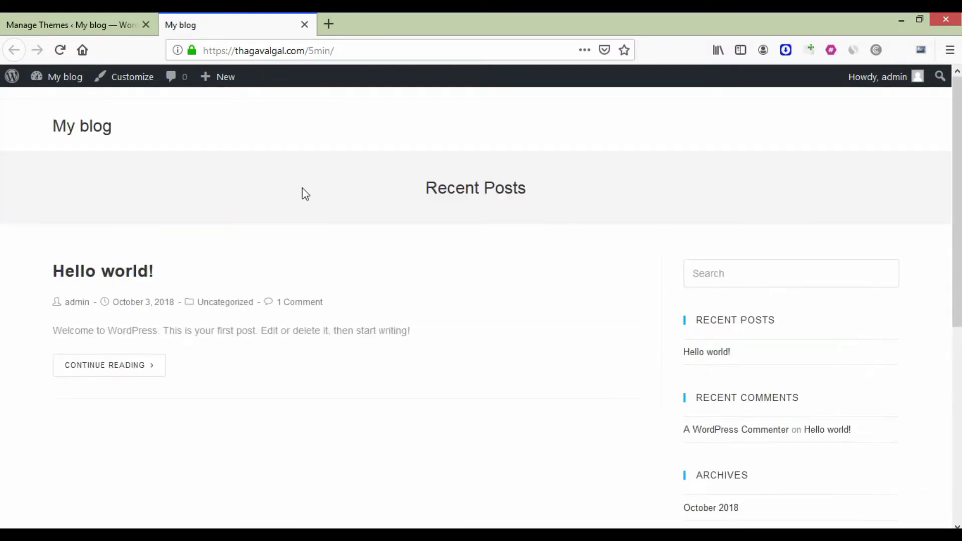
click(99, 15)
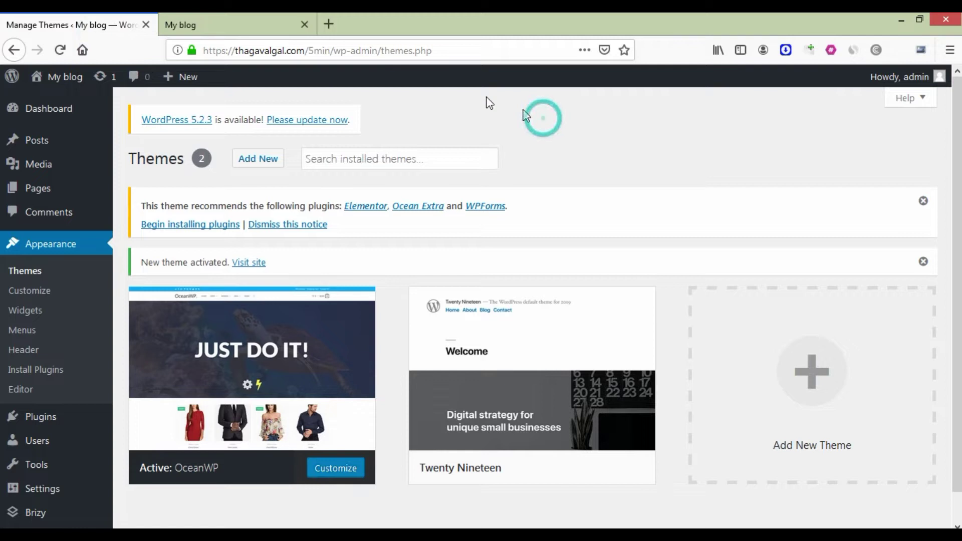
Install only Ocean Extra and WPForms from the plugins recommended by the theme, using a bulk action
scroll(447, 111, down, 1)
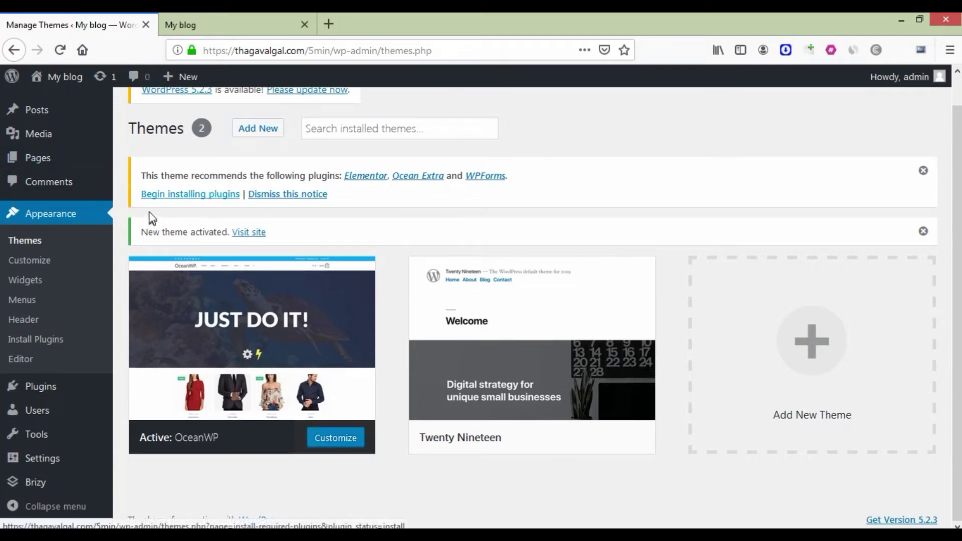
click(211, 196)
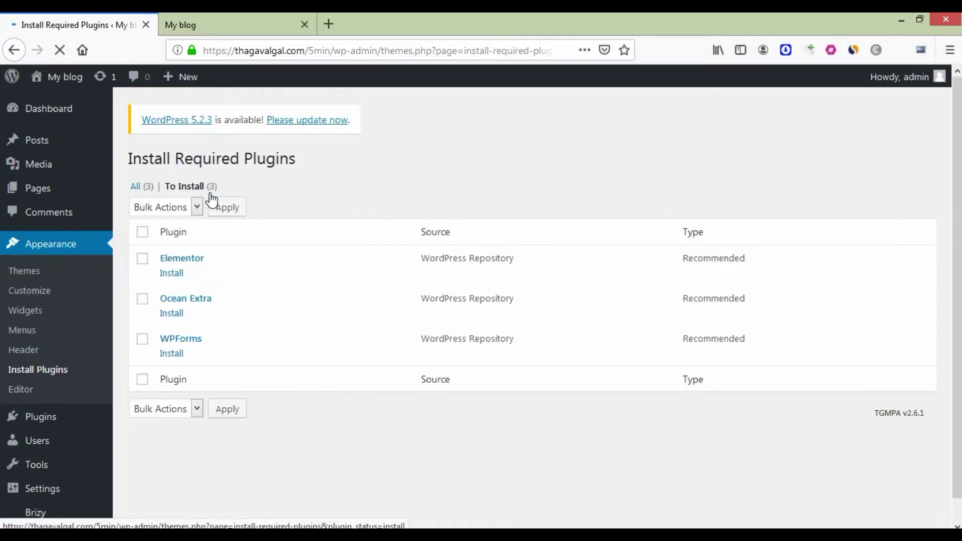
click(142, 300)
click(142, 339)
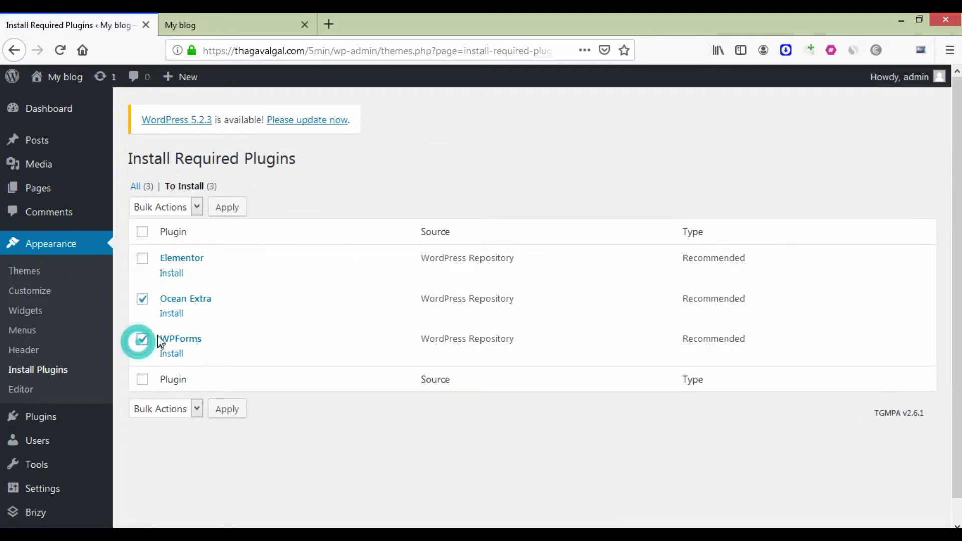
click(193, 208)
click(164, 245)
click(227, 207)
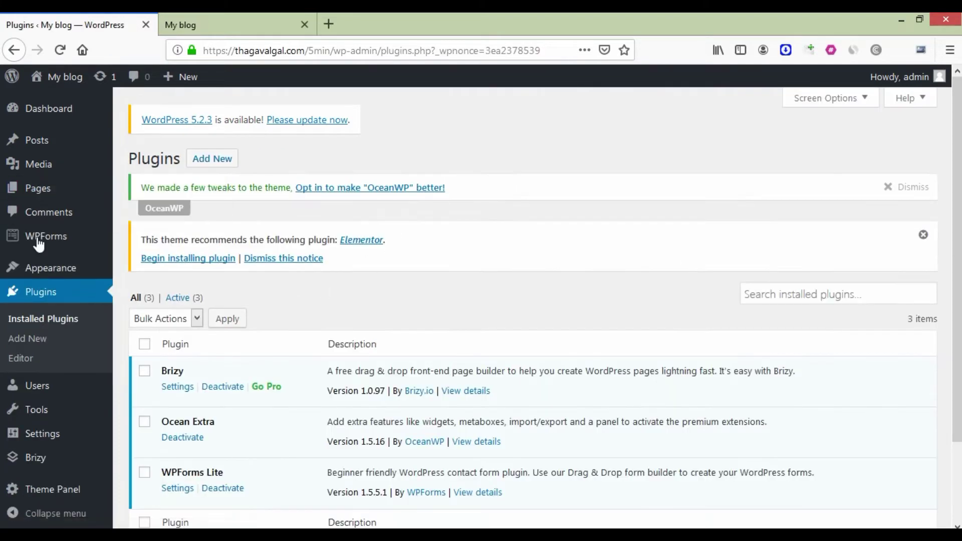
Add a new page from the pages list and title it "Home"
click(44, 199)
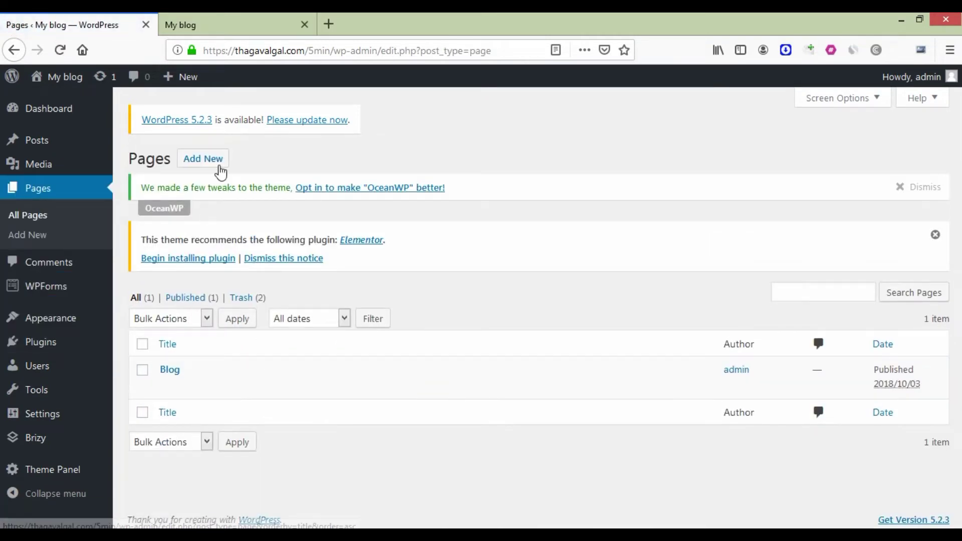
click(222, 163)
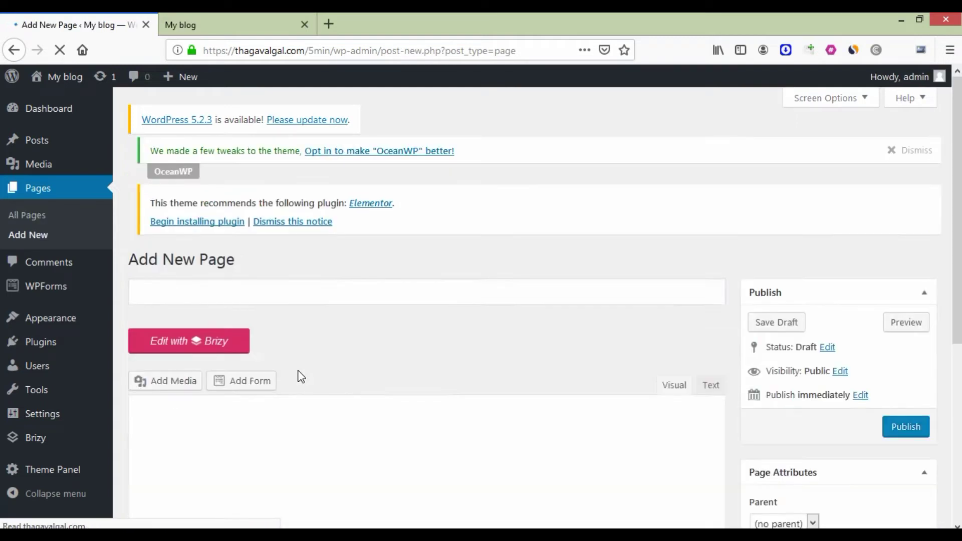
click(284, 290)
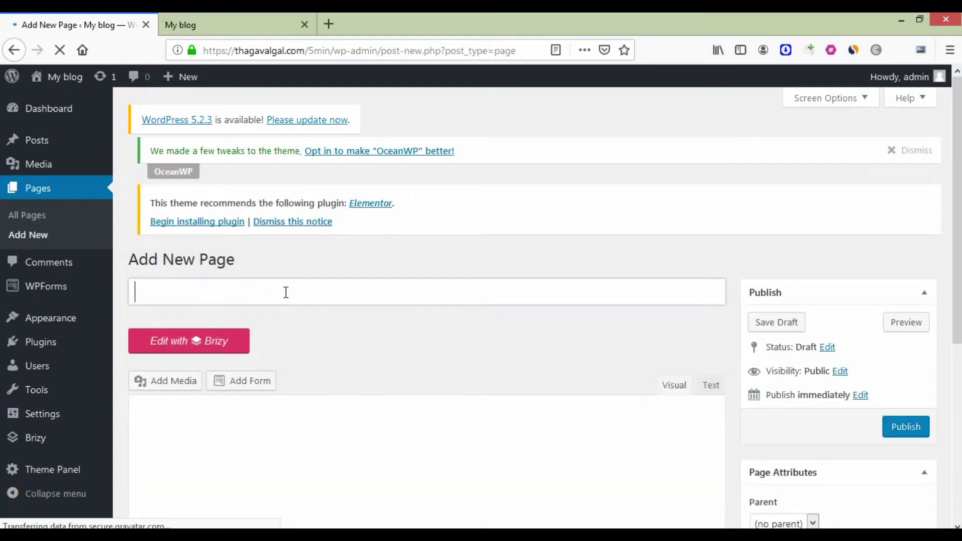
text(Ho)
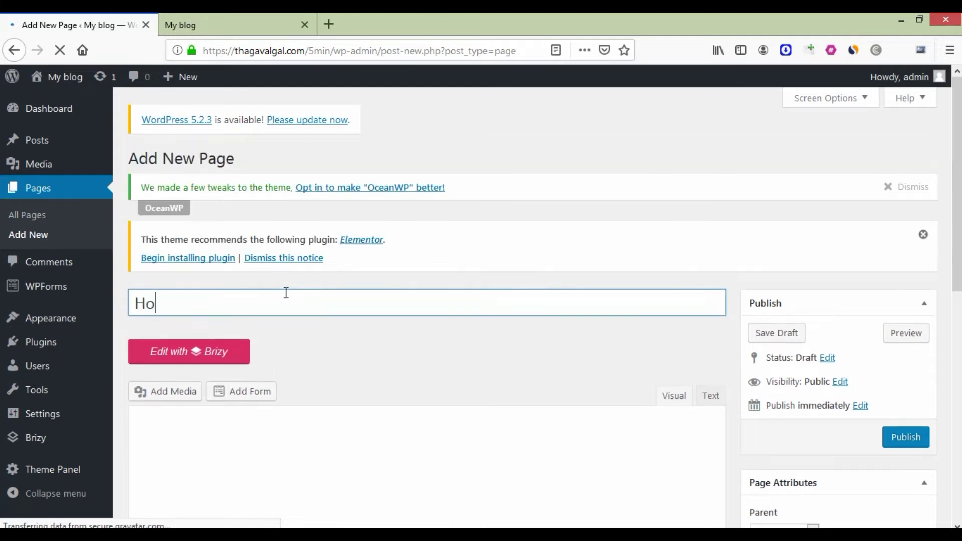
text(me)
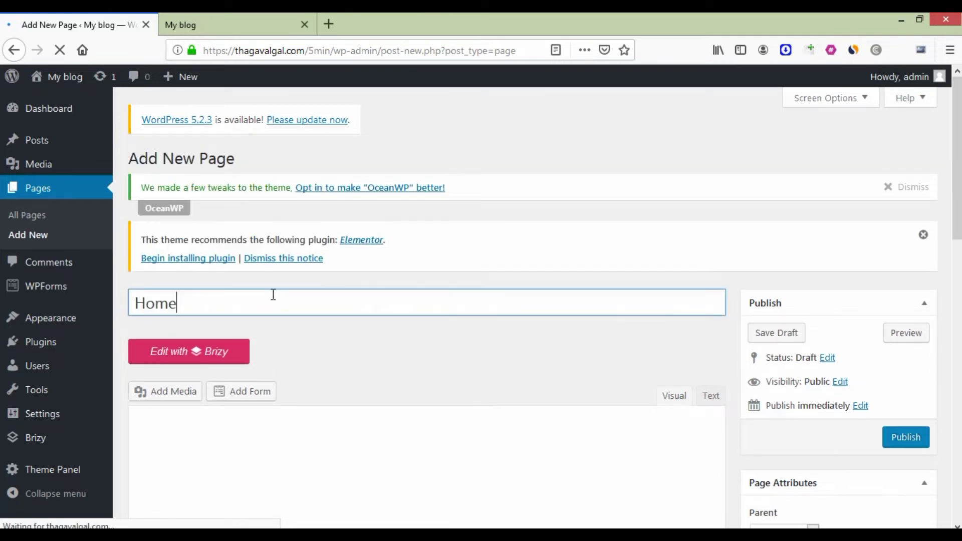
In the page's OceanWP settings, set the content layout to Full Width and disable the page title display
scroll(785, 417, down, 3)
scroll(848, 428, down, 7)
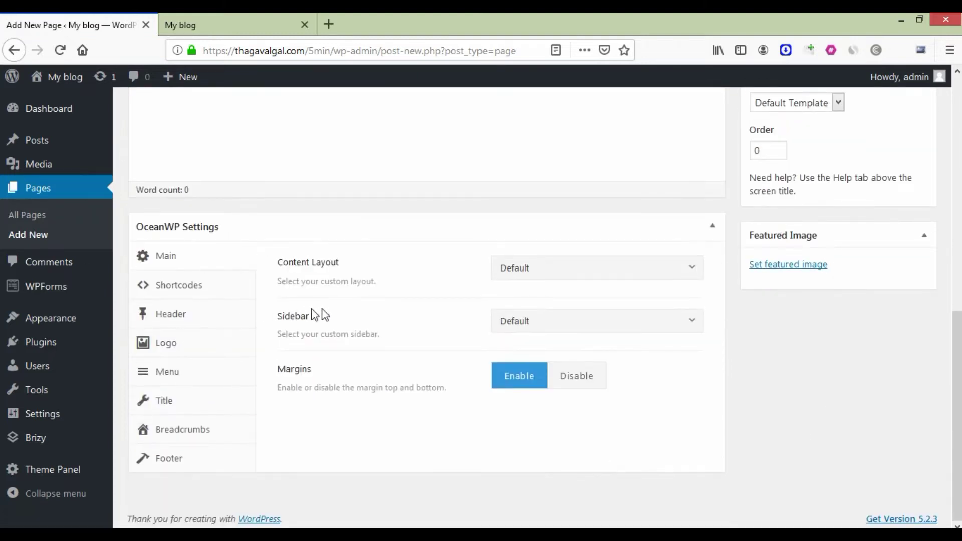
click(564, 274)
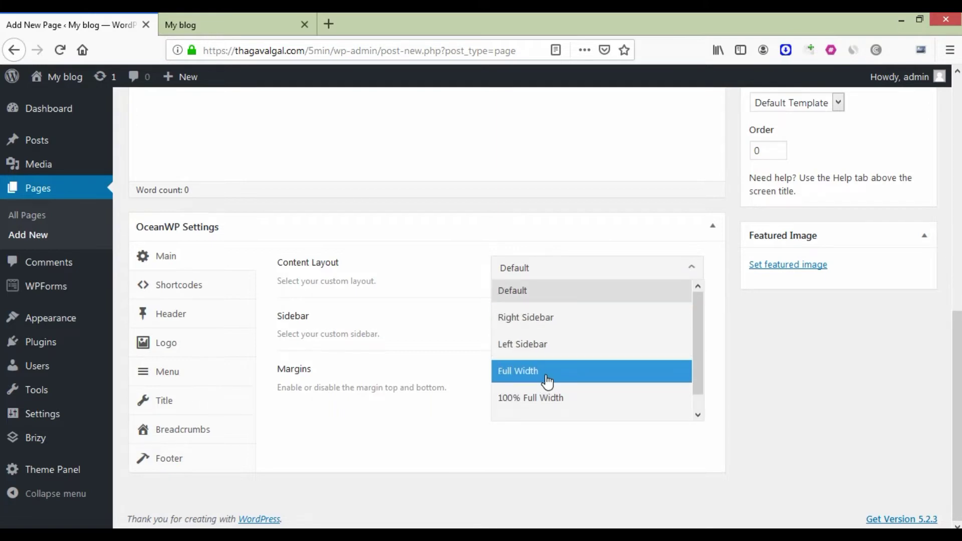
click(547, 382)
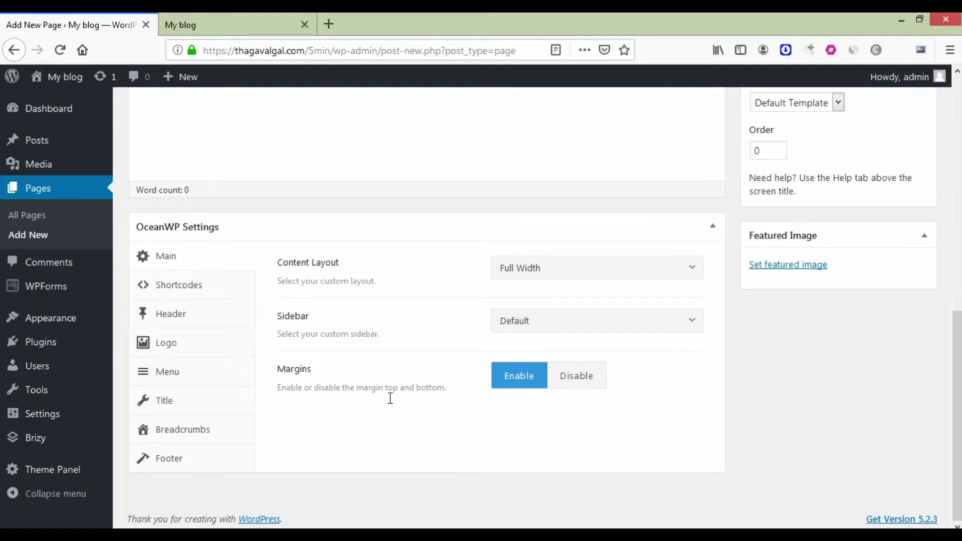
click(182, 401)
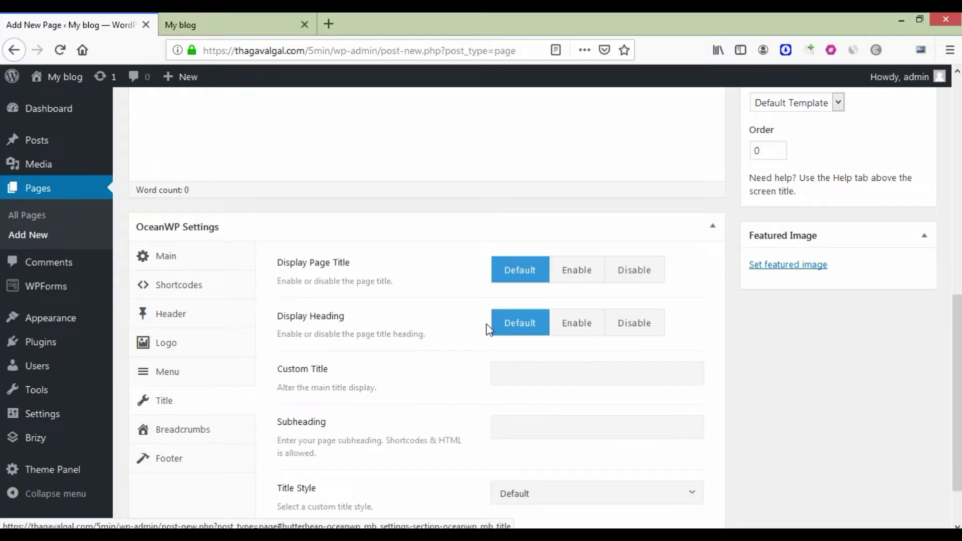
click(632, 279)
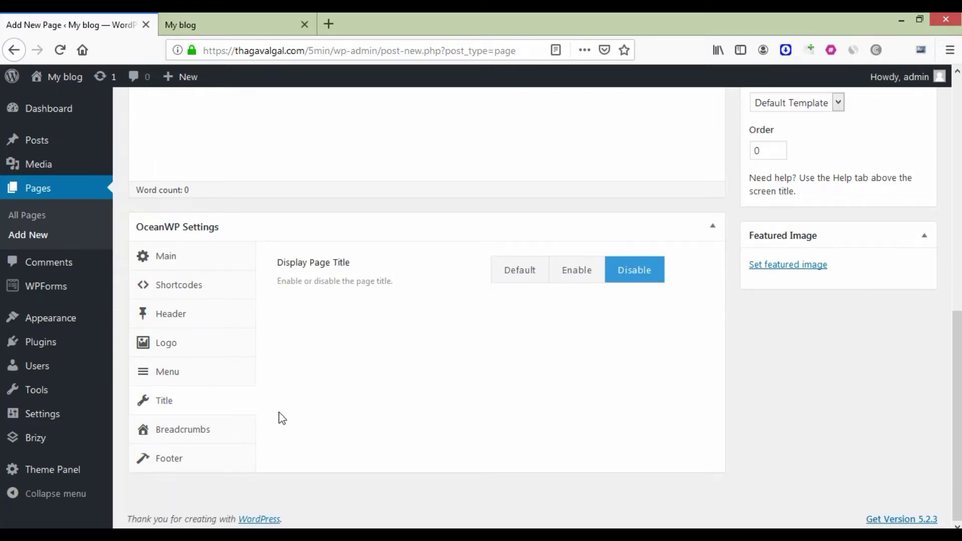
Disable both the top bar and the header display in the page's OceanWP header settings
click(205, 326)
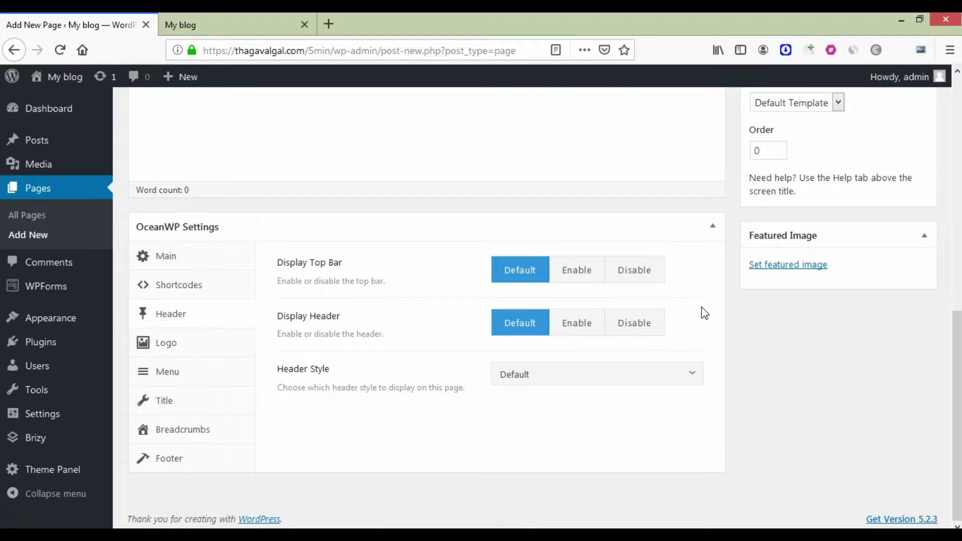
click(646, 277)
scroll(789, 419, up, 5)
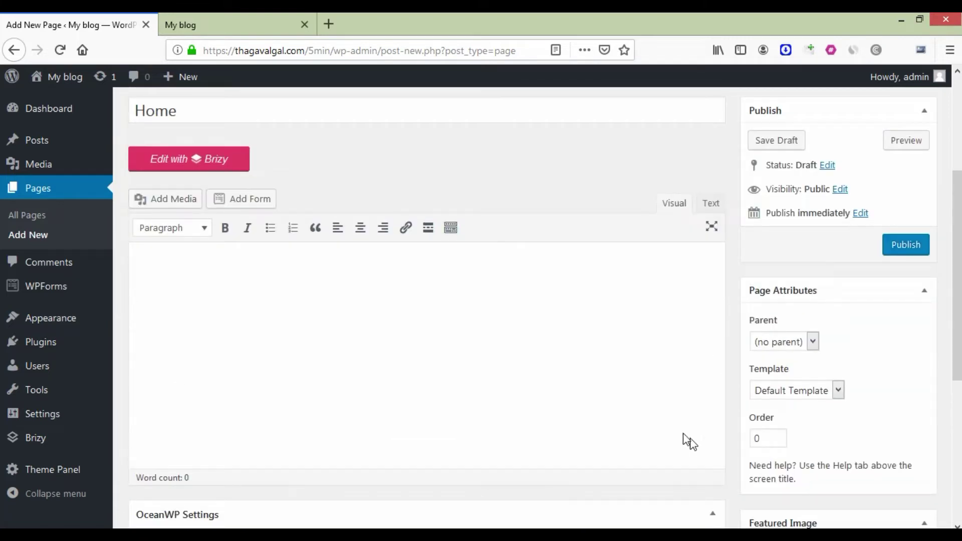
scroll(690, 445, down, 5)
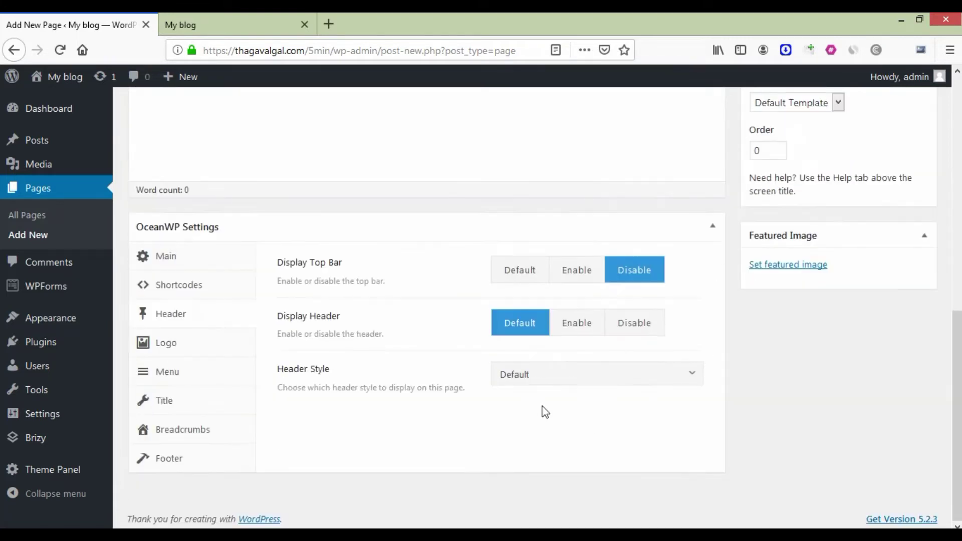
click(650, 327)
Publish the Home page and view the live page in a separate browser tab
scroll(757, 390, up, 4)
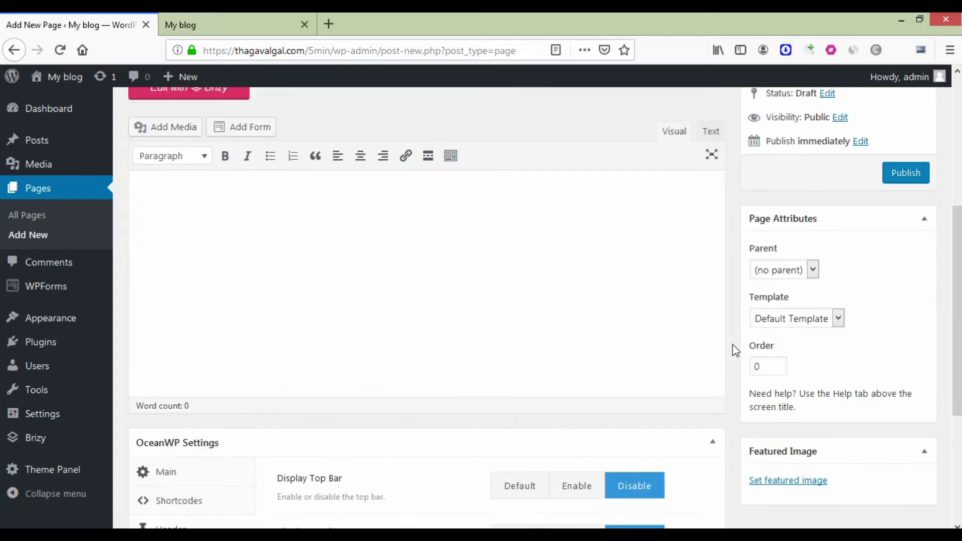
scroll(687, 389, up, 3)
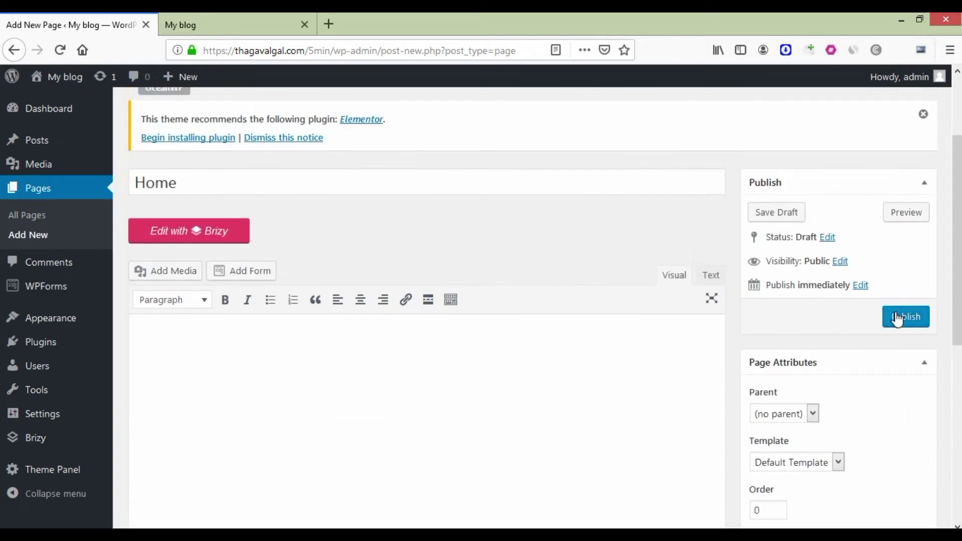
click(896, 316)
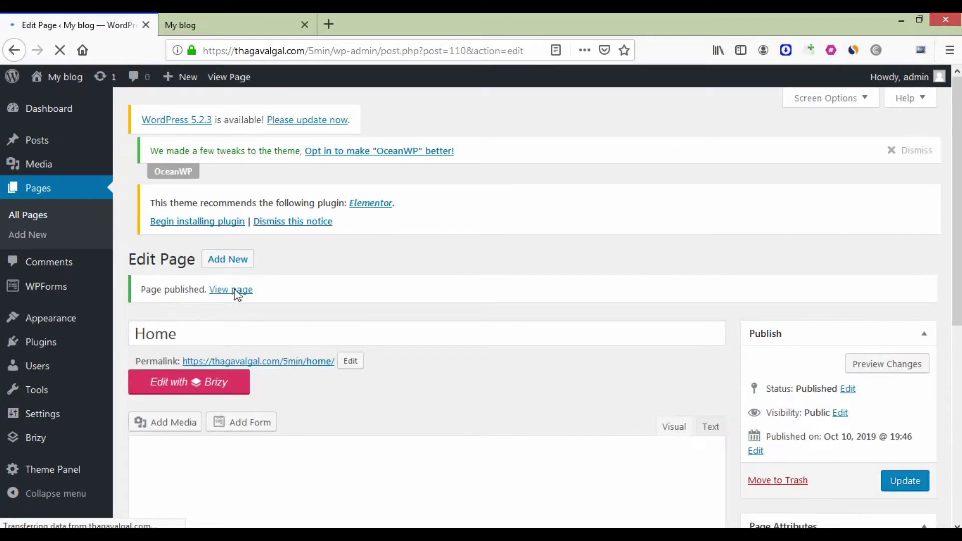
click(234, 291)
right_click(236, 293)
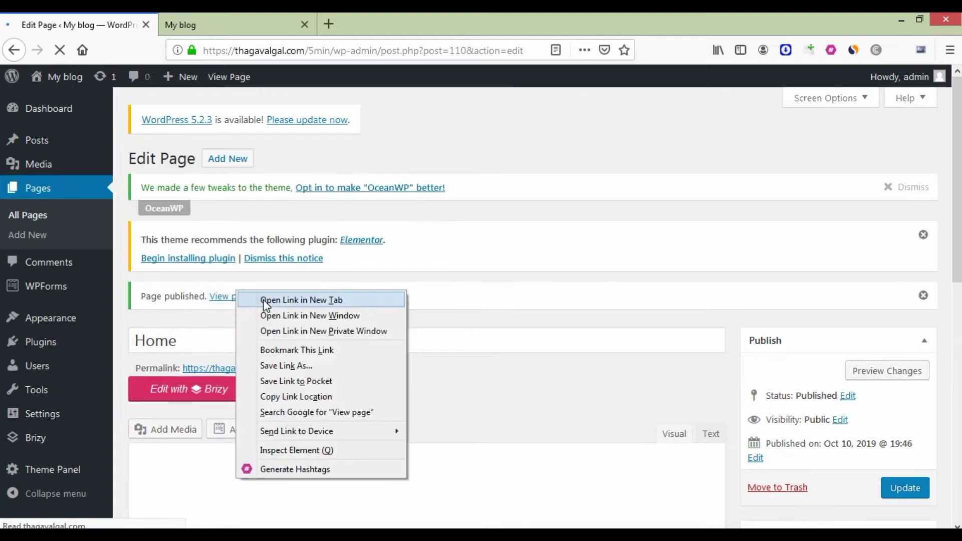
click(298, 301)
click(245, 26)
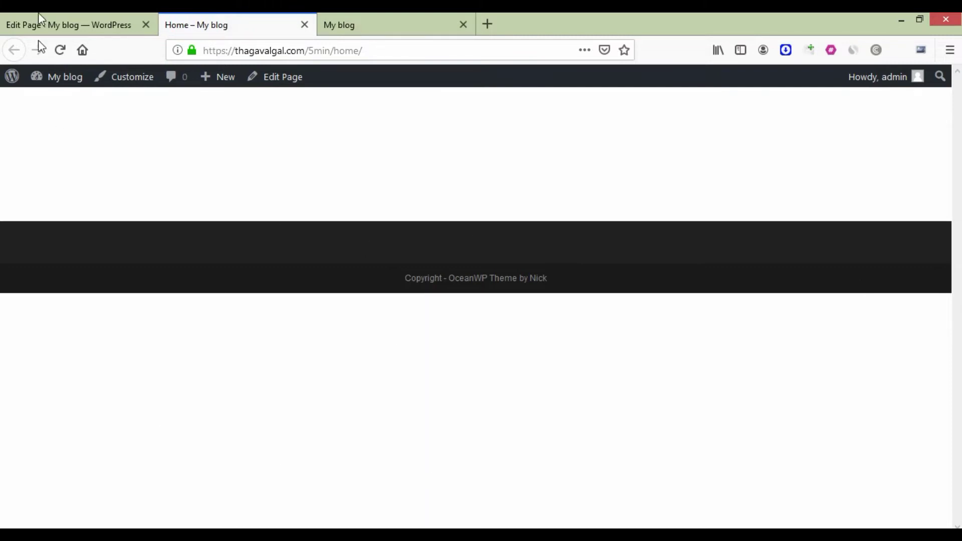
Return to the Home page's editing screen, edit the page with Brizy and open the library for adding blocks
click(43, 25)
scroll(338, 373, down, 4)
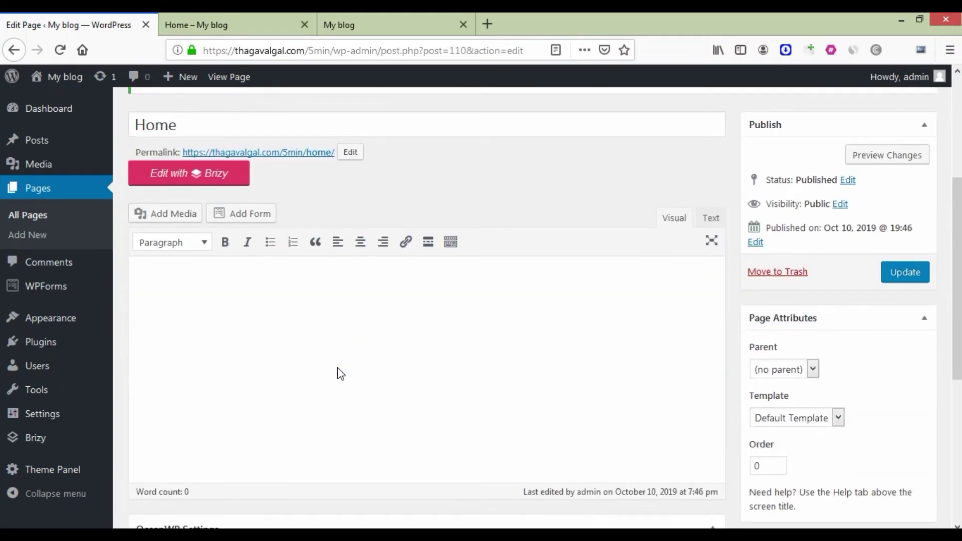
click(195, 182)
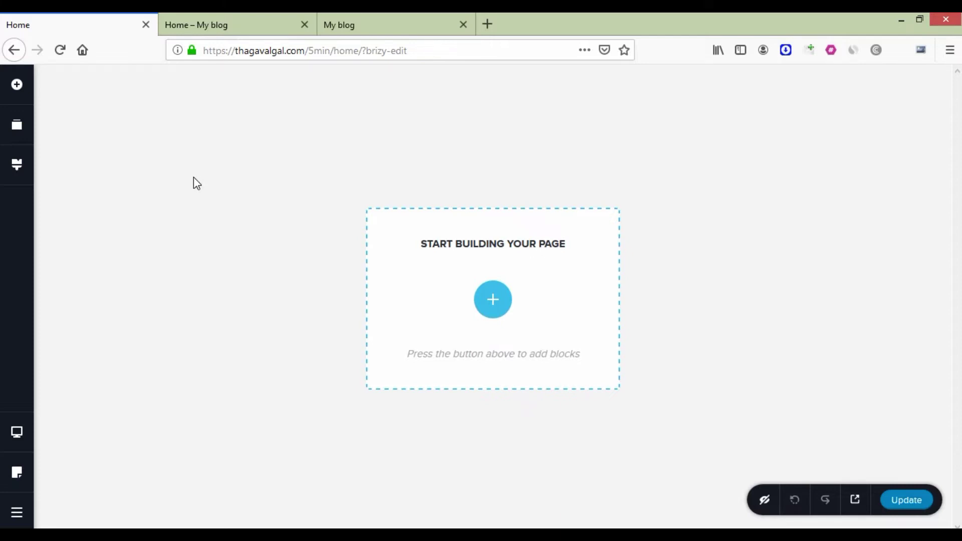
click(498, 300)
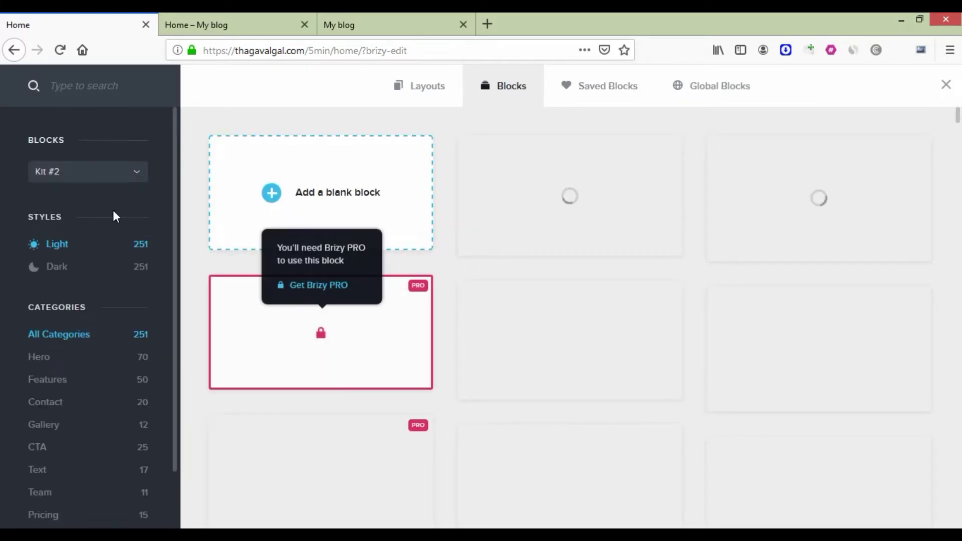
Browse the Kit #2 block designs in the light style, compare them with the dark style, and return to light
scroll(647, 293, down, 2)
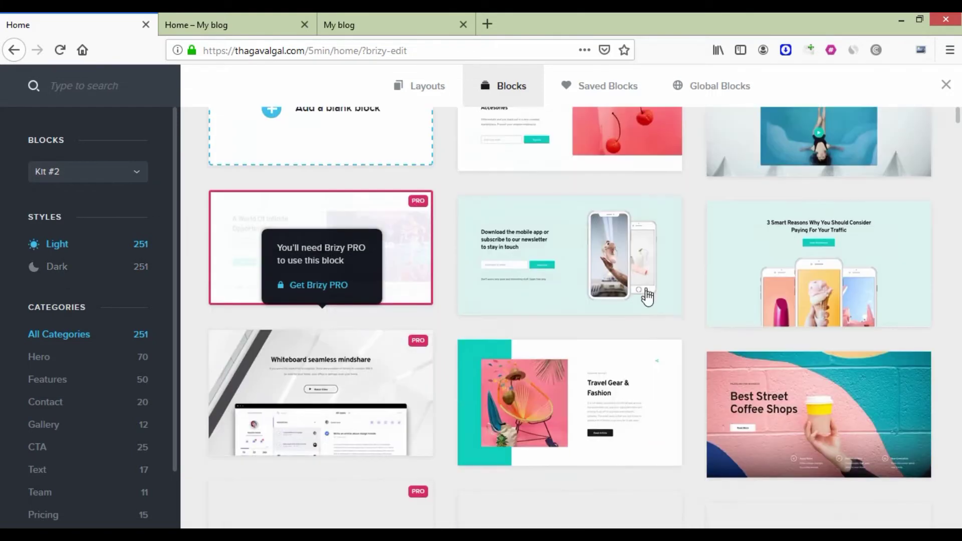
scroll(646, 295, down, 10)
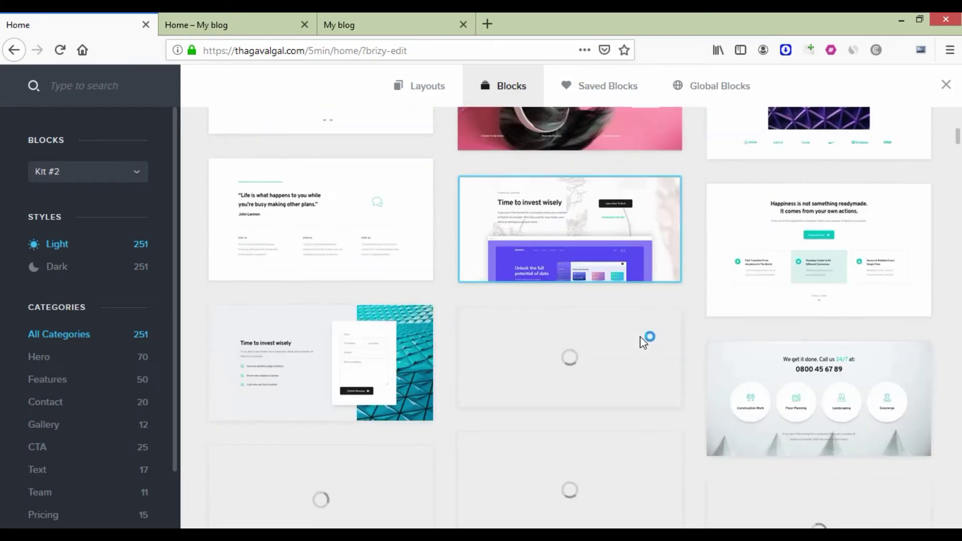
scroll(640, 341, down, 3)
scroll(621, 345, up, 3)
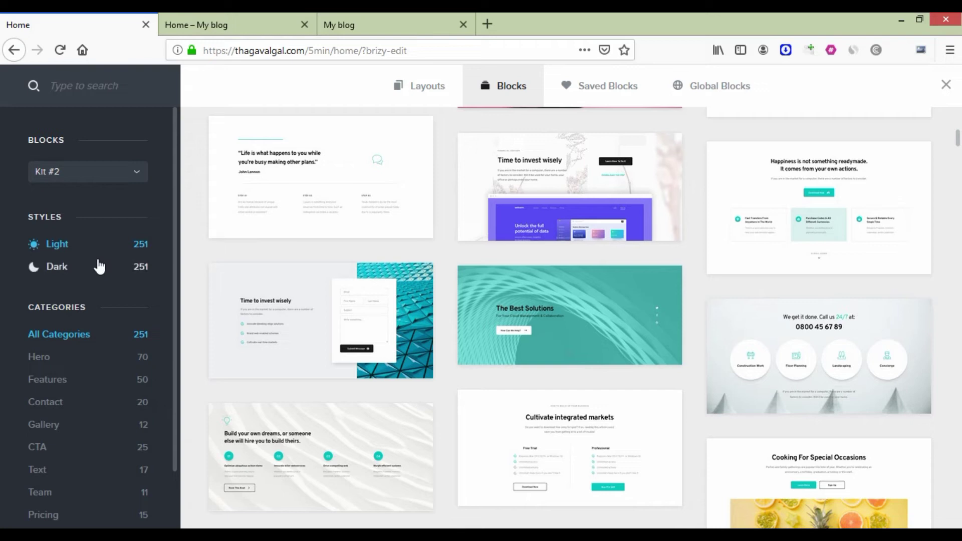
scroll(508, 313, up, 6)
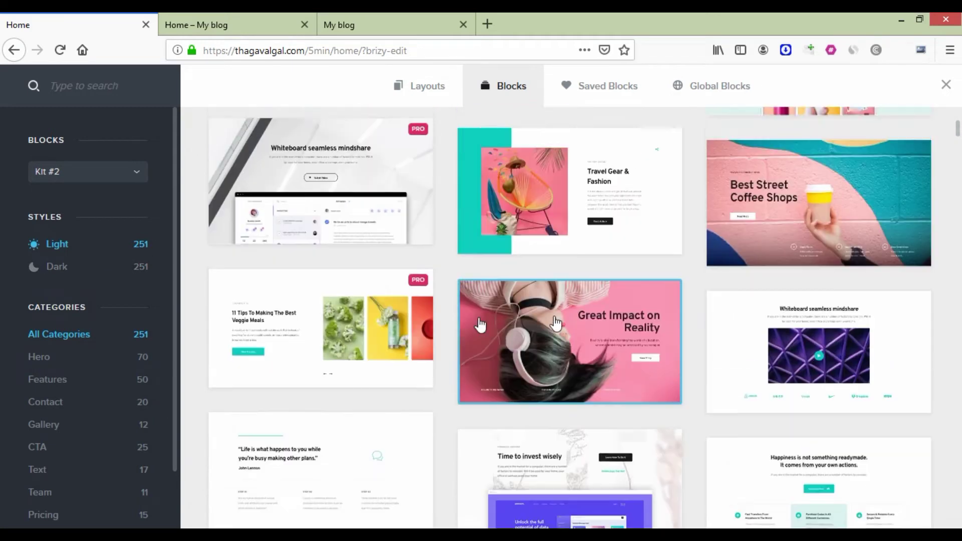
click(89, 273)
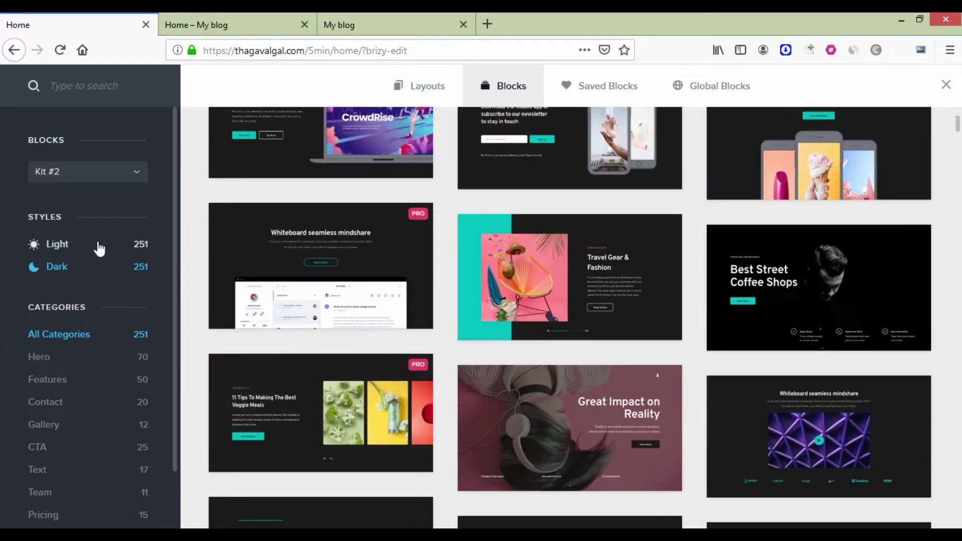
click(99, 247)
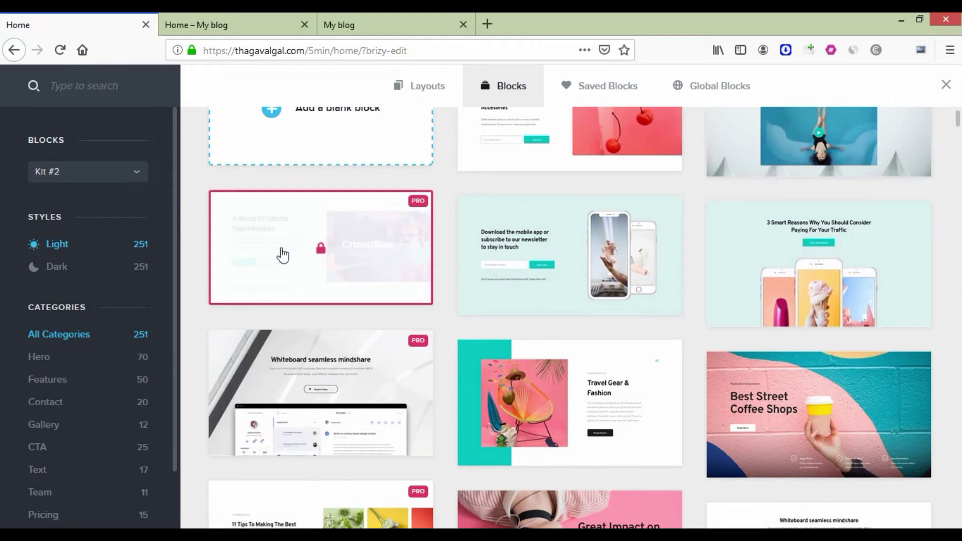
Examine the blocks in the Header category and return to showing all categories
scroll(172, 310, down, 2)
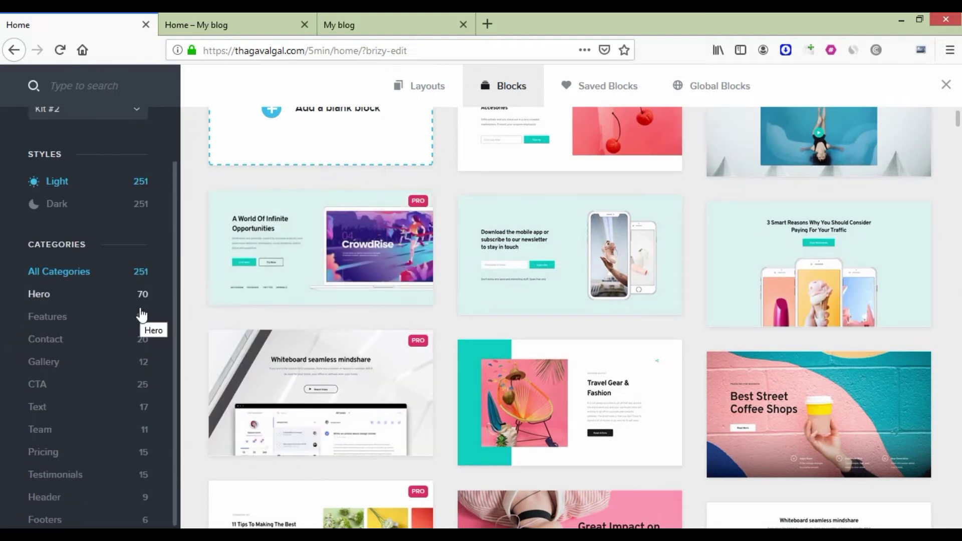
click(65, 501)
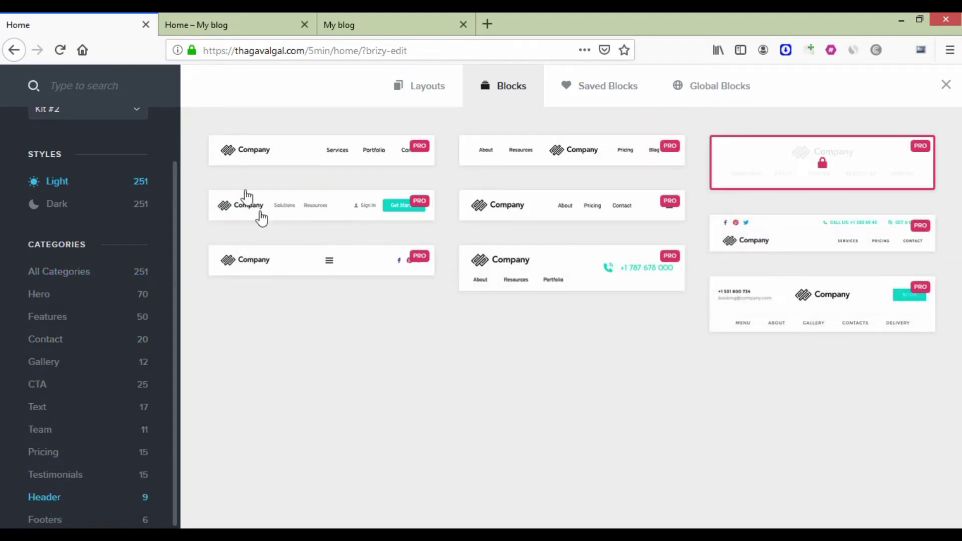
click(85, 273)
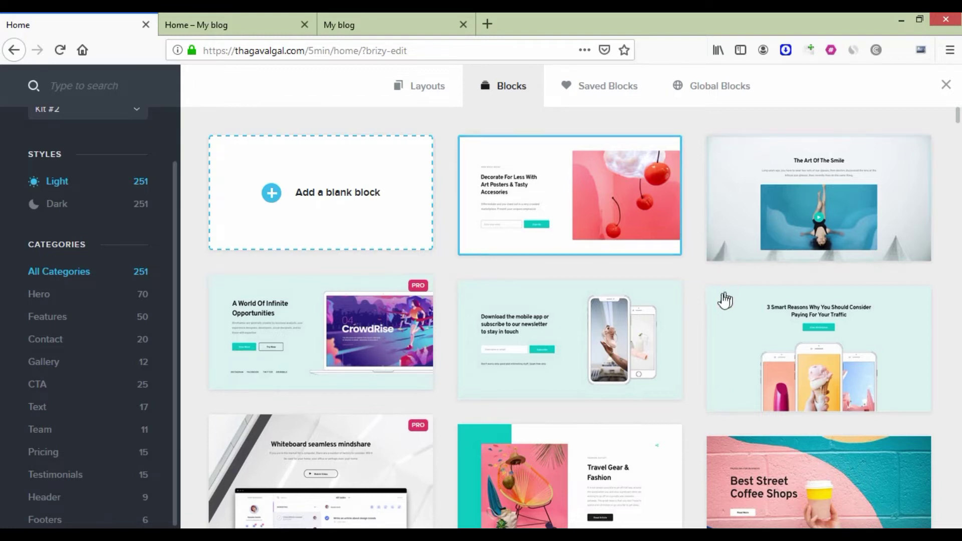
Browse further through the light-style blocks of all categories for designs suited to the Home page
scroll(616, 296, down, 4)
scroll(809, 312, down, 1)
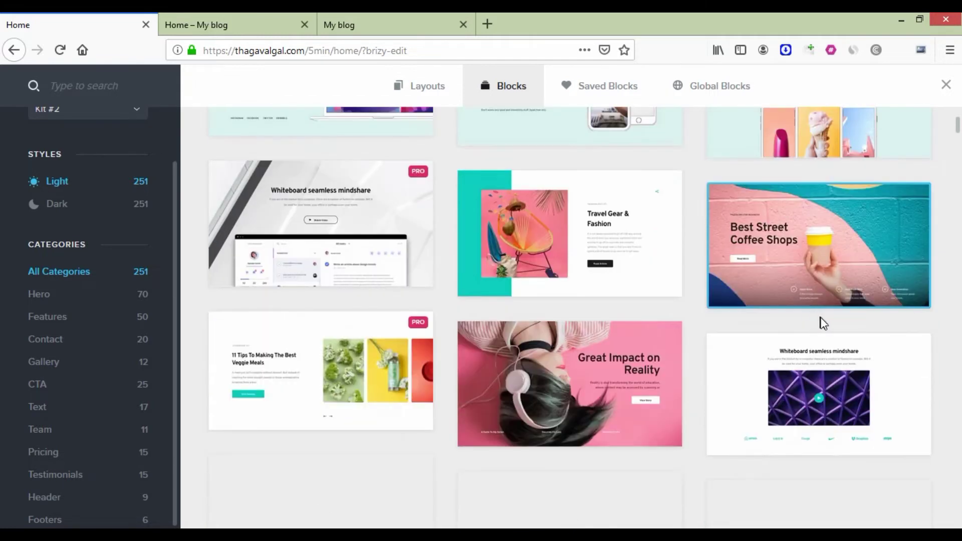
scroll(829, 326, down, 5)
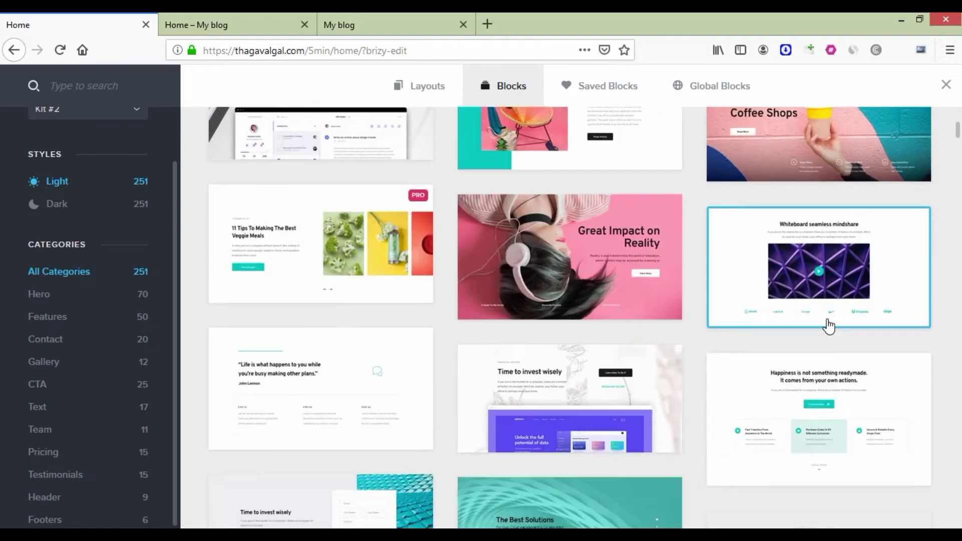
scroll(829, 326, down, 5)
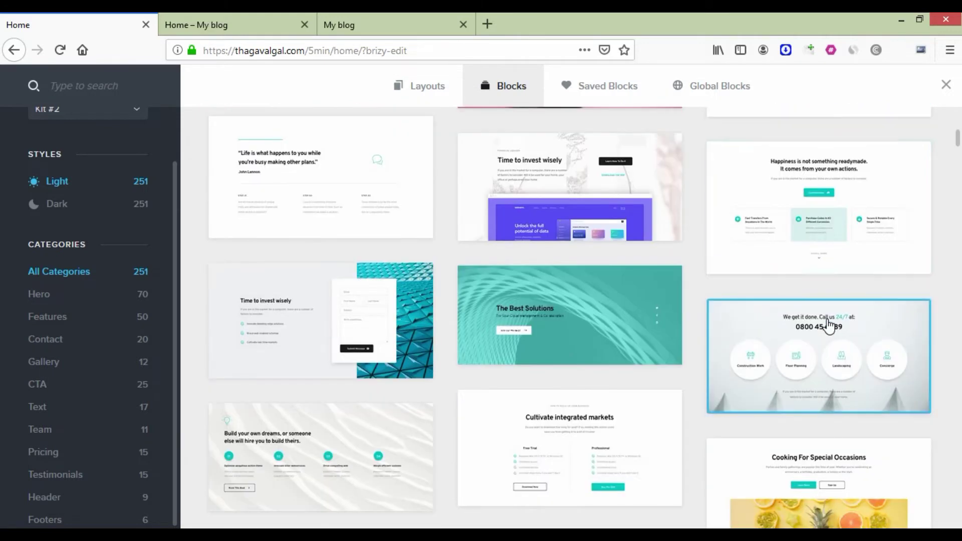
scroll(676, 337, down, 3)
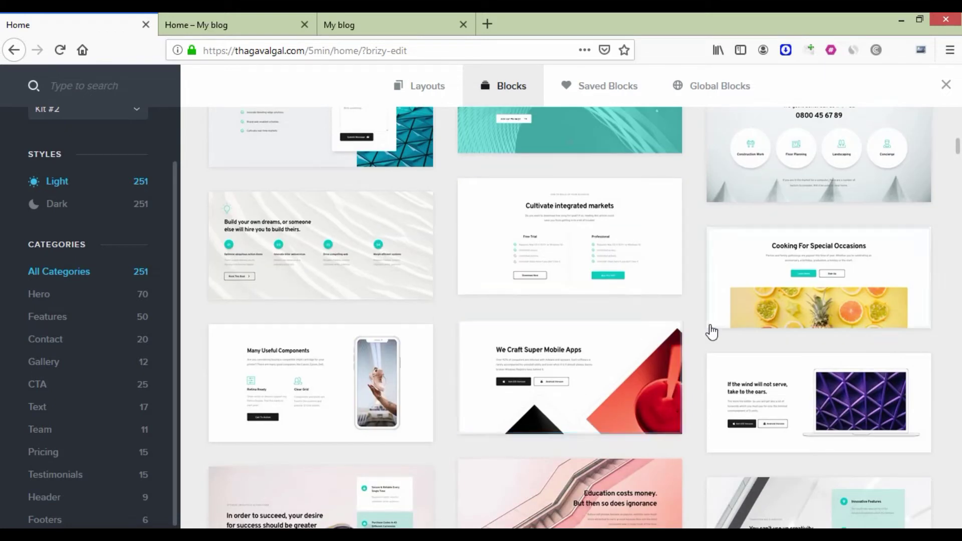
scroll(711, 330, down, 2)
scroll(711, 332, down, 3)
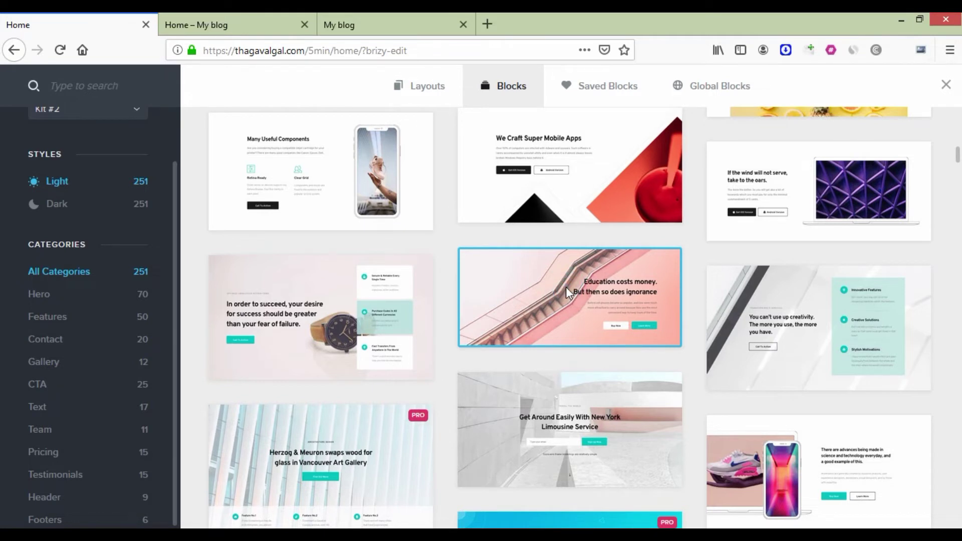
Add the free block headed "Education costs money. But then so does ignorance" to the page and review its layout
click(566, 286)
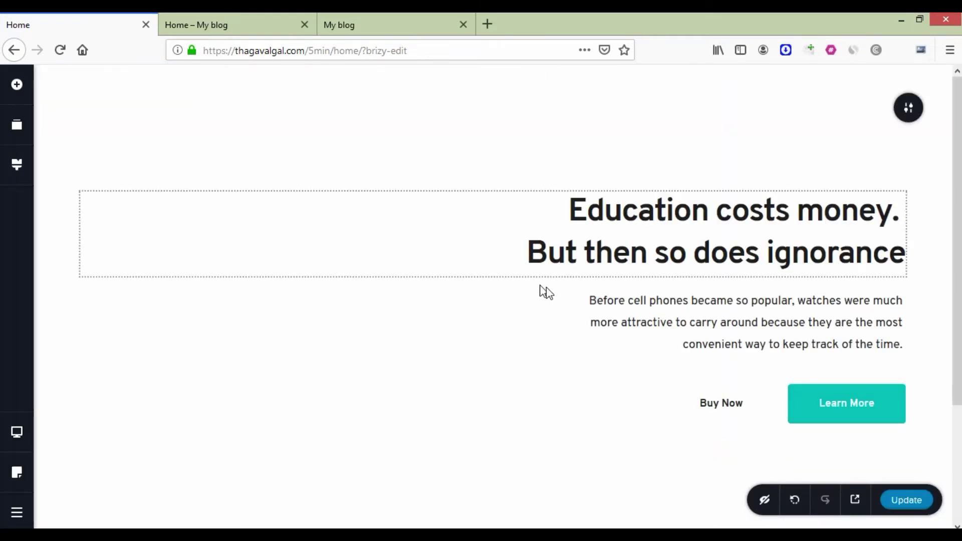
scroll(574, 303, down, 3)
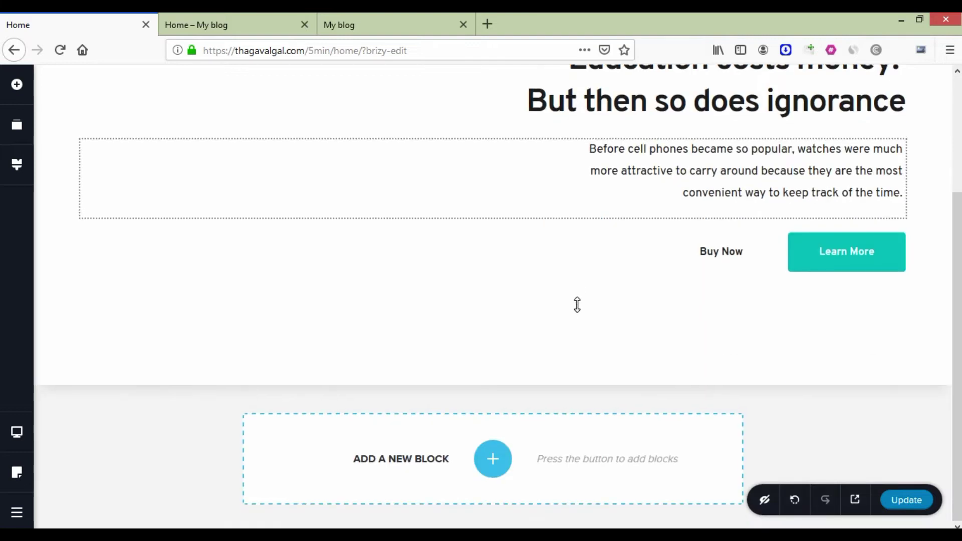
scroll(577, 305, up, 3)
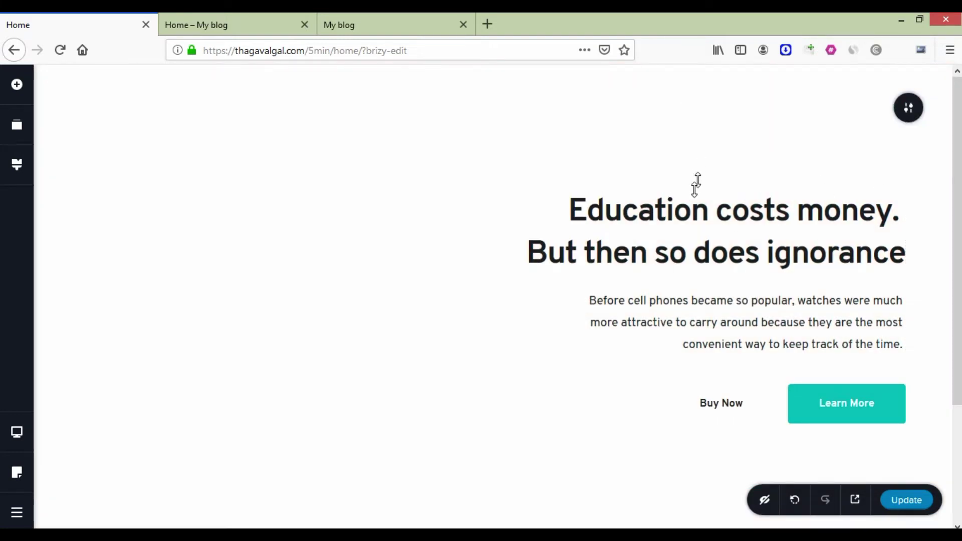
scroll(616, 236, down, 3)
scroll(625, 243, up, 2)
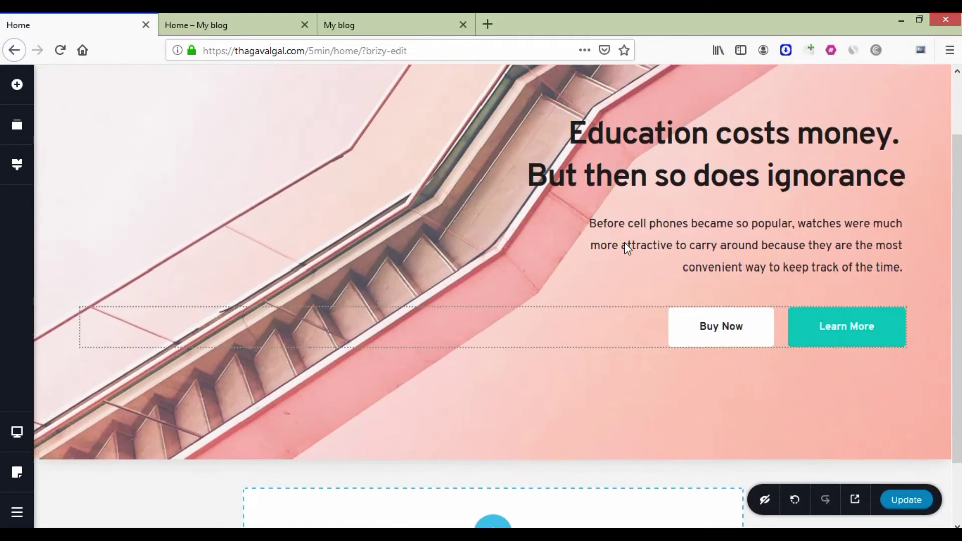
Replace the hero block's heading with "Skating Products"
scroll(624, 242, up, 2)
click(566, 204)
drag(566, 204, 902, 258)
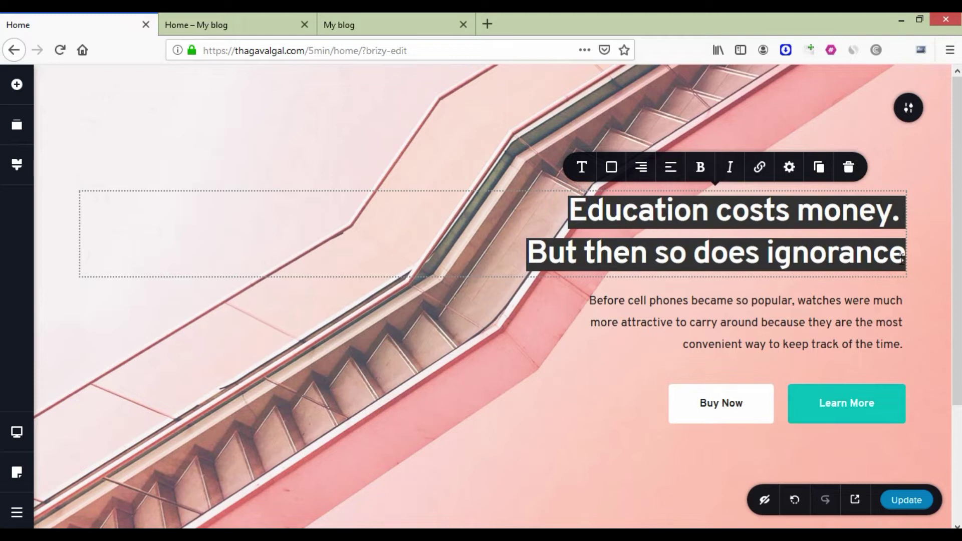
text(S)
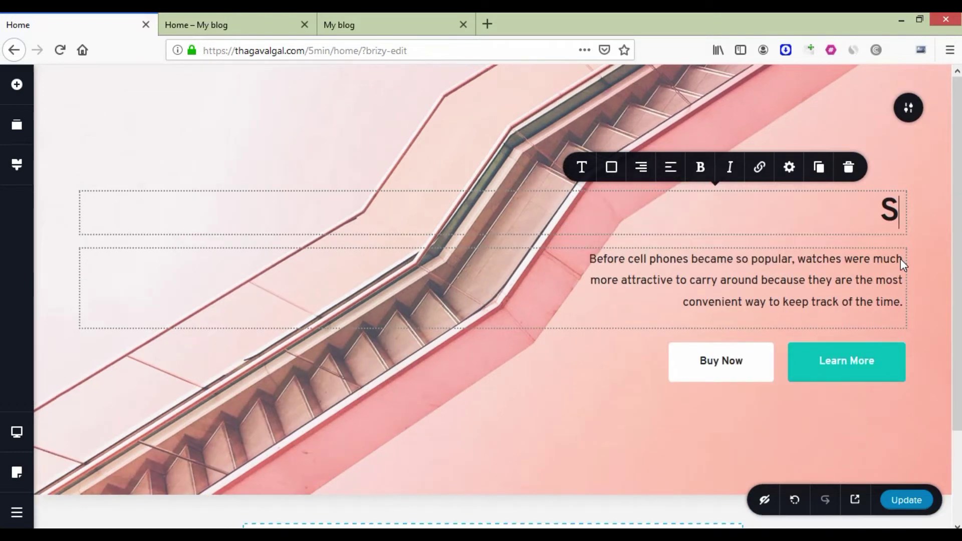
text(kating )
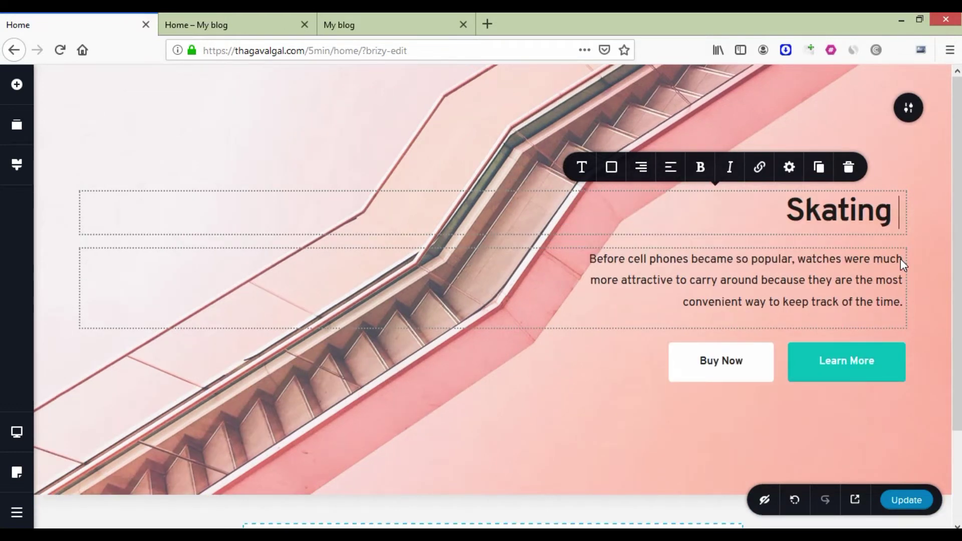
text(Products)
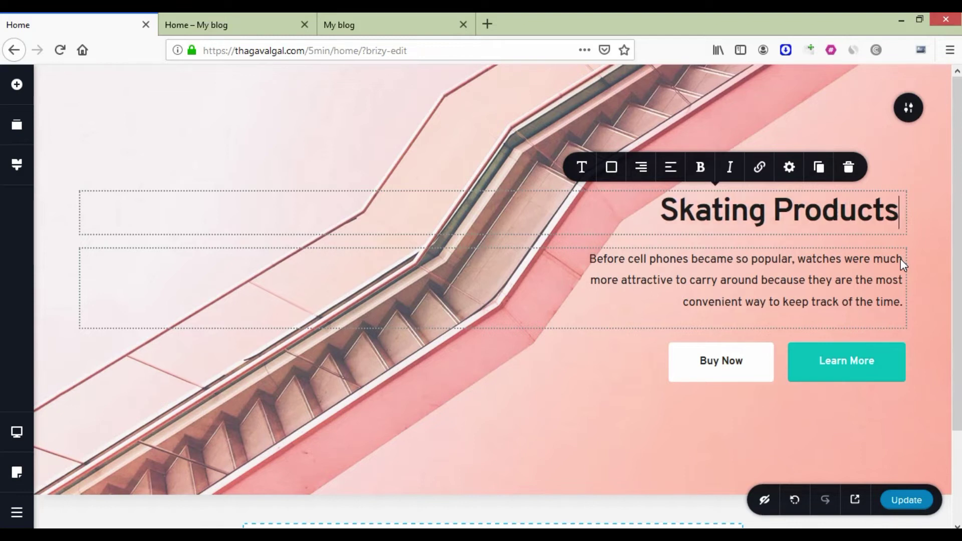
click(774, 266)
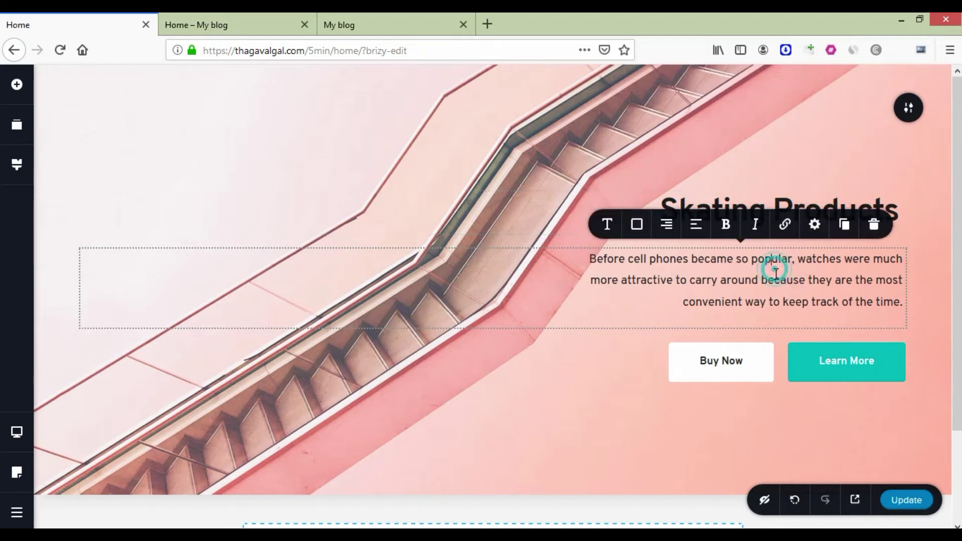
key(ctrl+a)
click(742, 362)
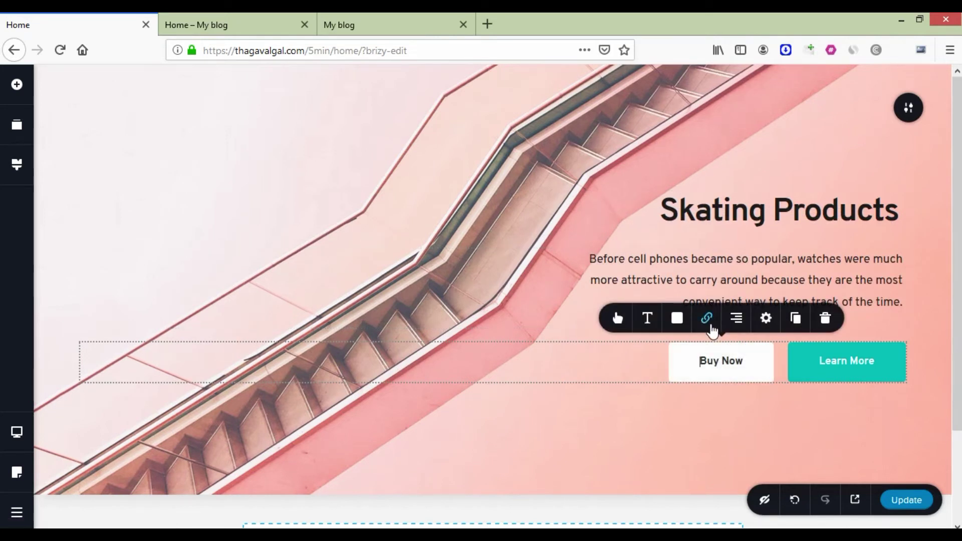
click(709, 322)
click(716, 199)
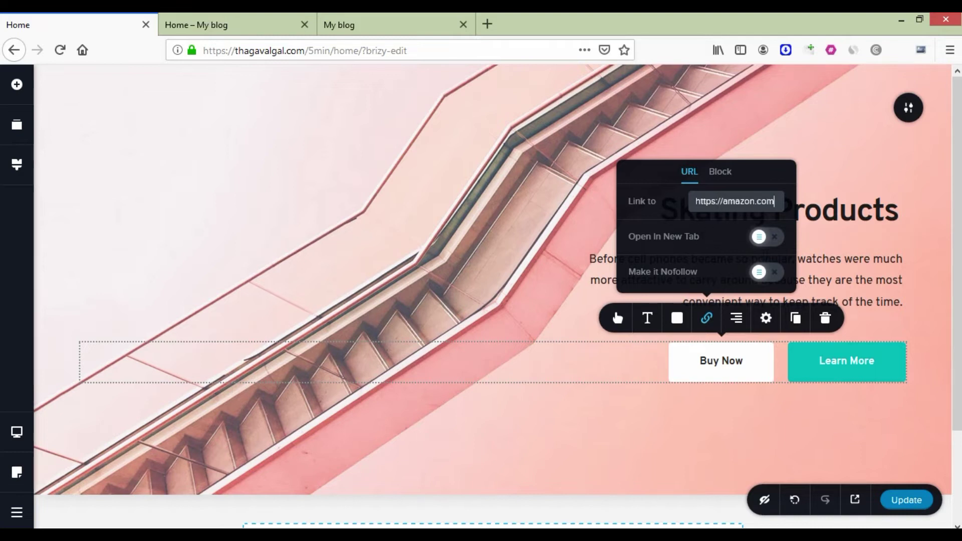
click(777, 249)
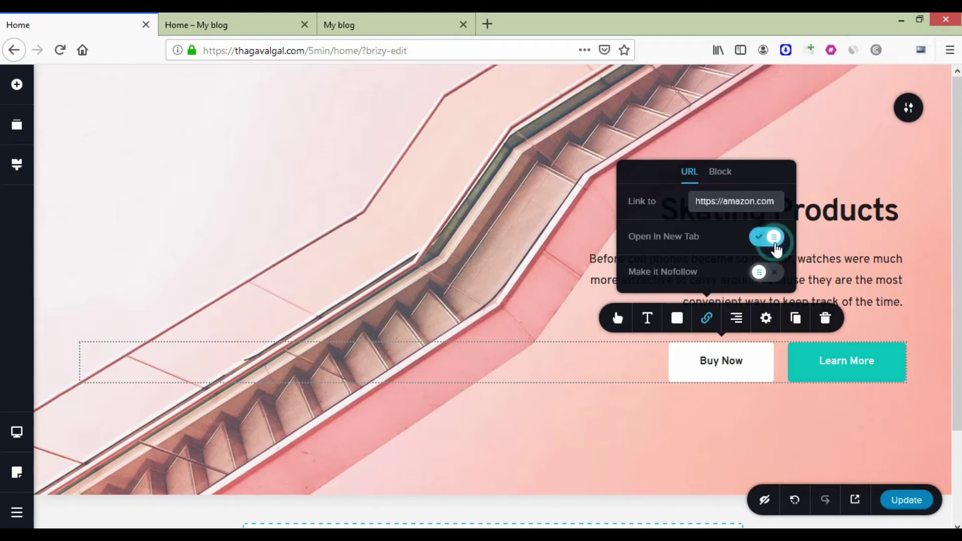
click(891, 279)
Change the Learn More button's background colour to blue, #05A3CA
click(862, 370)
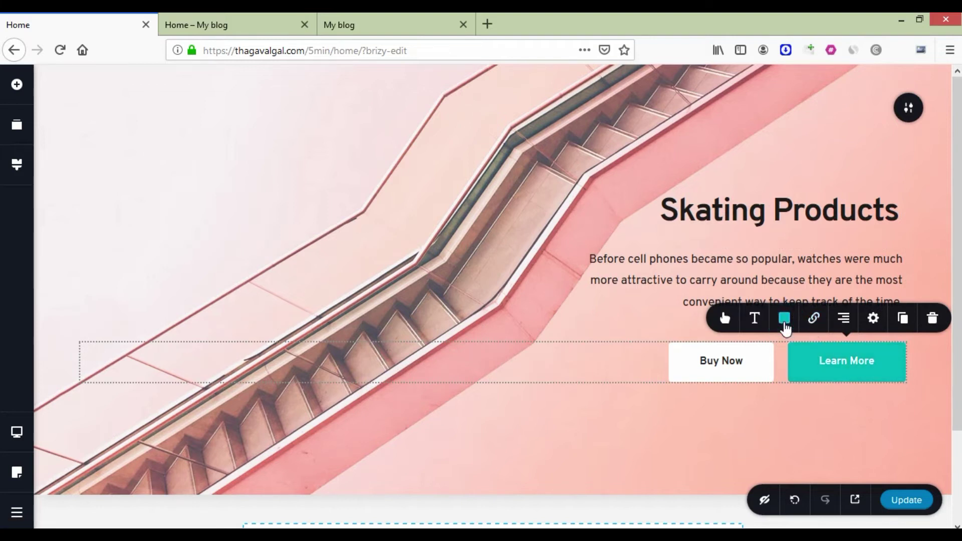
click(785, 321)
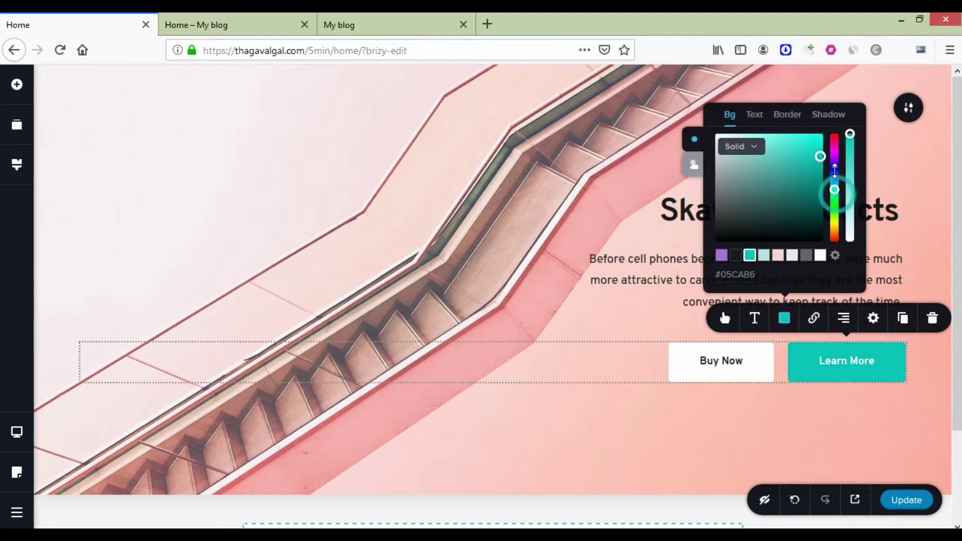
click(835, 166)
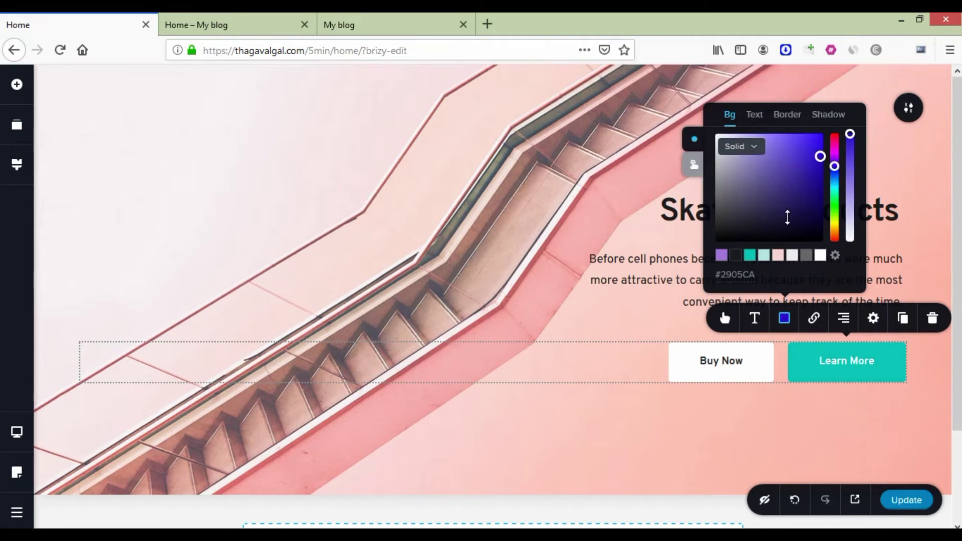
click(834, 156)
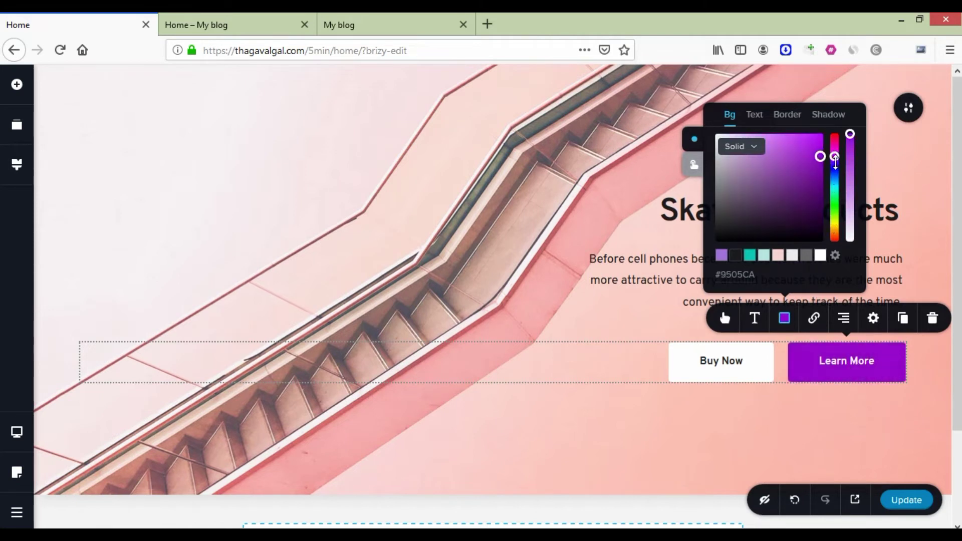
click(835, 184)
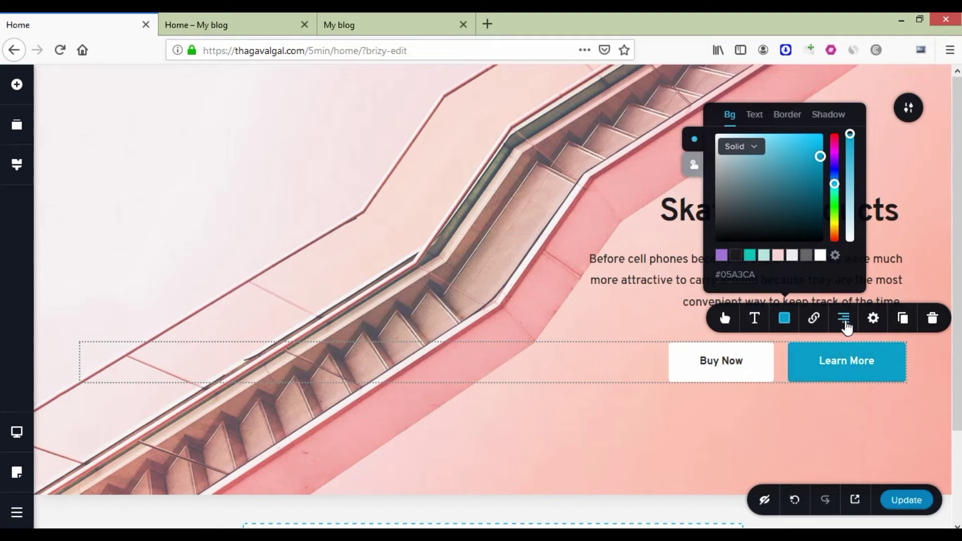
Try the hero block's two buttons aligned left and centred, and return them to right alignment
click(845, 323)
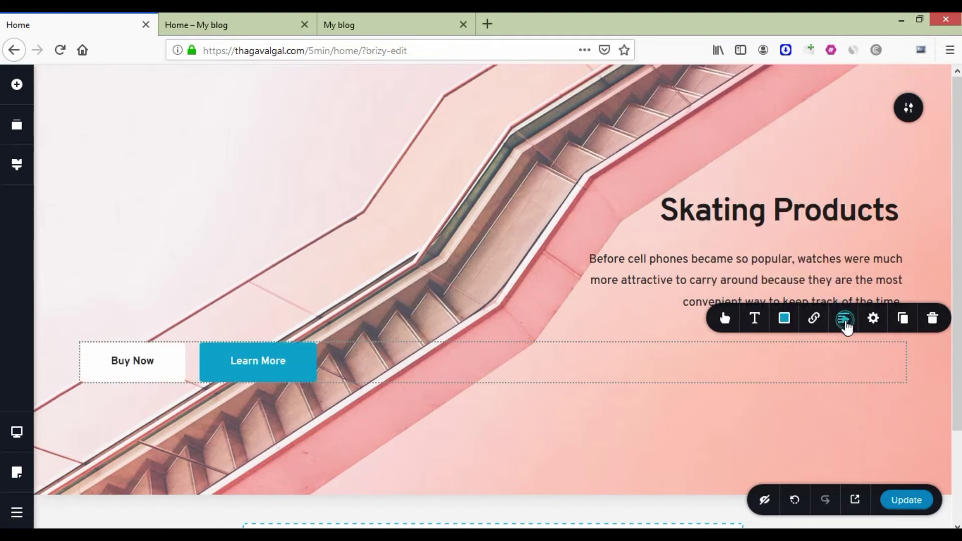
click(845, 323)
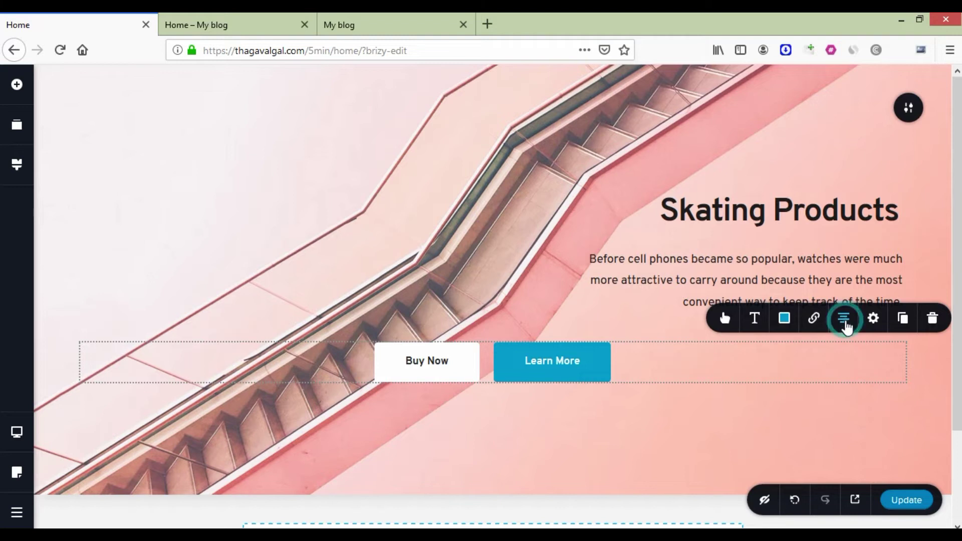
click(845, 325)
scroll(722, 233, down, 2)
click(795, 191)
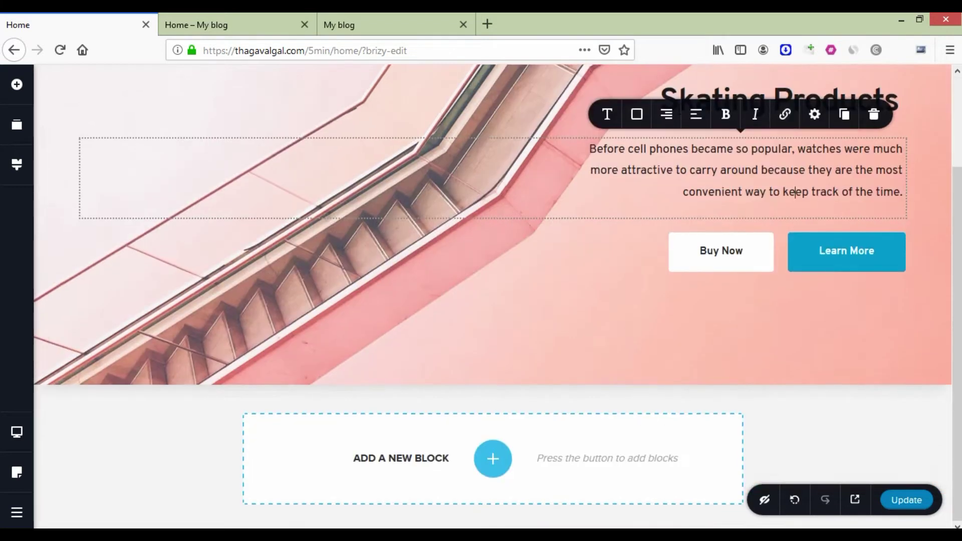
Replace the hero block's staircase background image with the green "Skates deals" skateboarder logo picture
scroll(729, 184, up, 2)
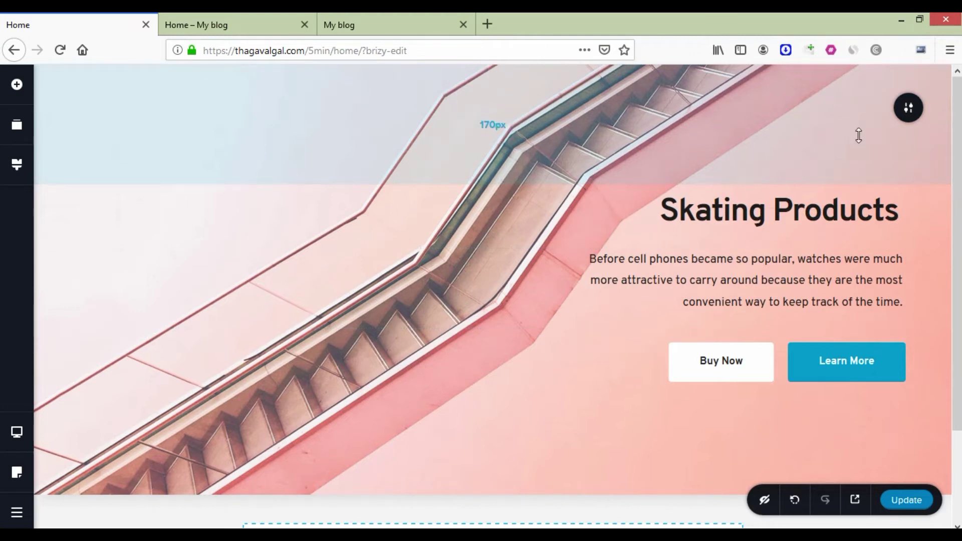
click(916, 118)
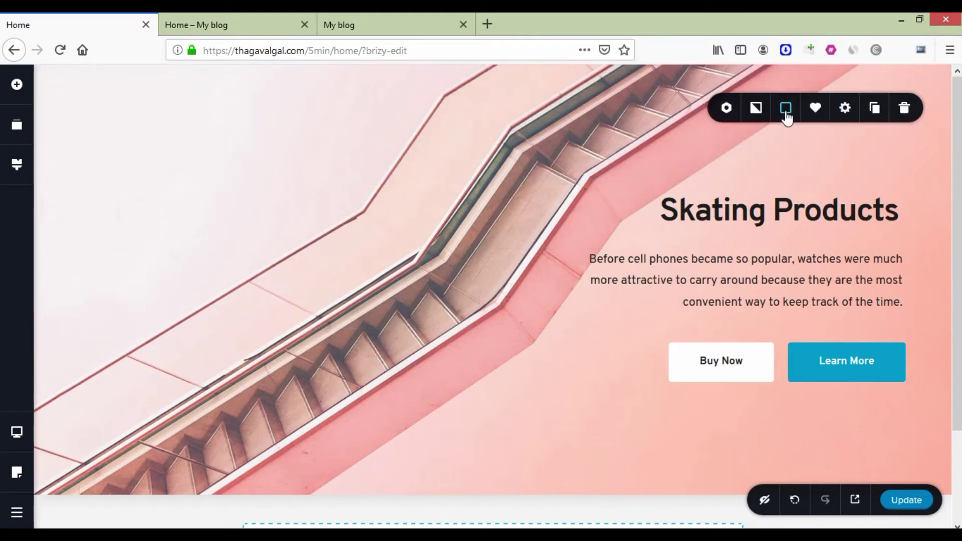
click(752, 113)
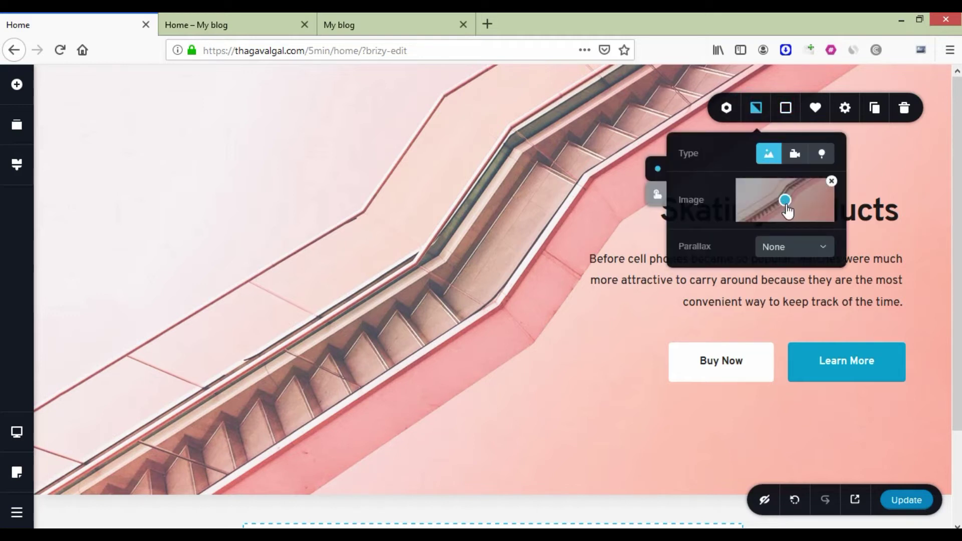
click(786, 204)
click(832, 181)
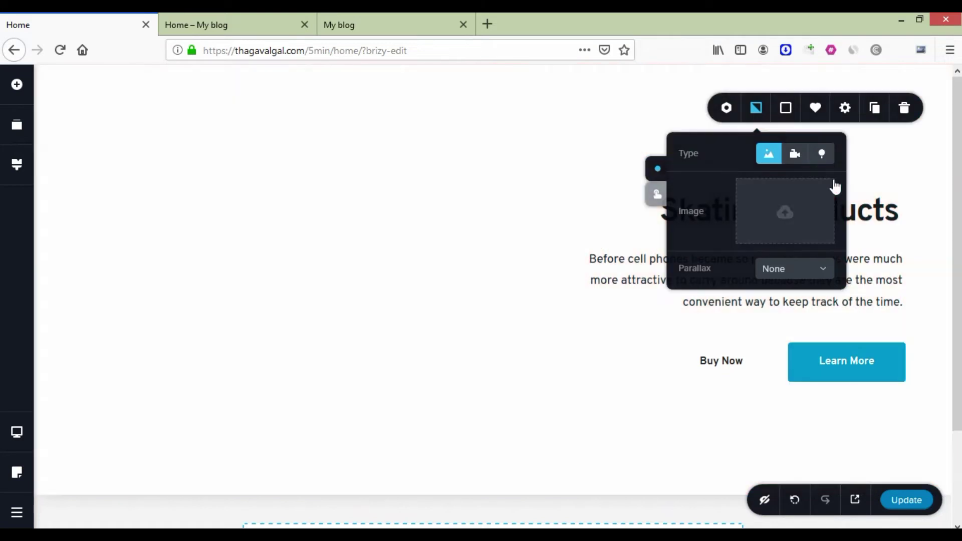
click(796, 213)
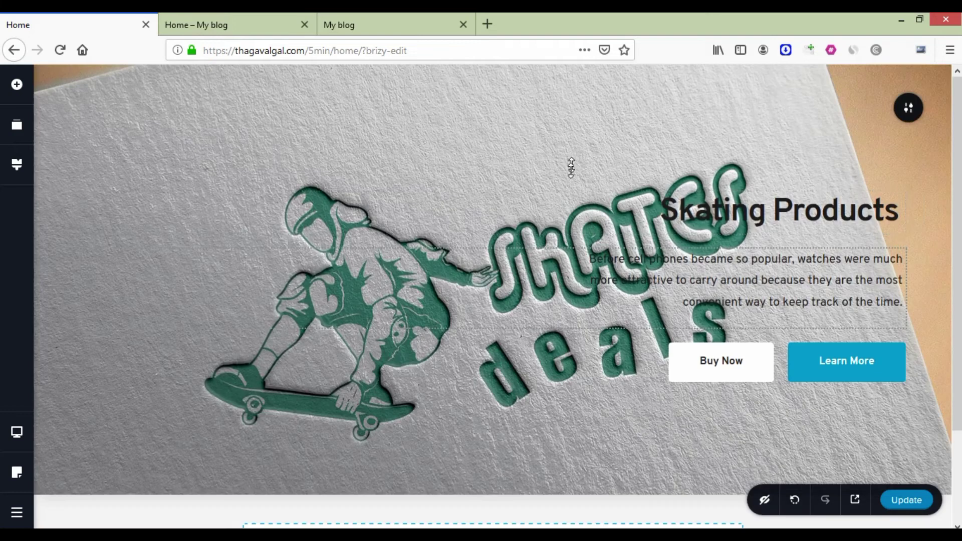
scroll(571, 200, down, 2)
scroll(569, 234, up, 2)
click(672, 206)
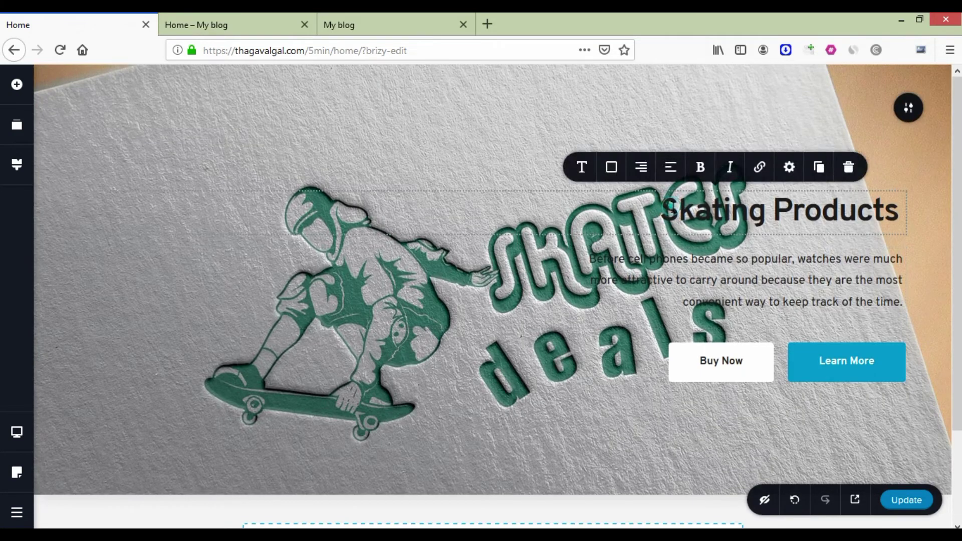
Open the library for a new block below the hero and narrow the designs to the Features category
scroll(483, 471, down, 2)
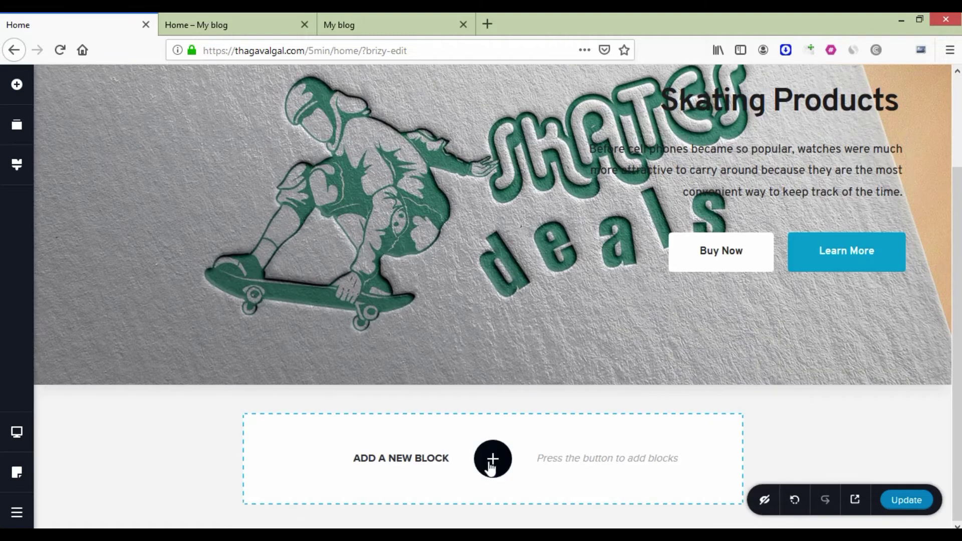
click(489, 460)
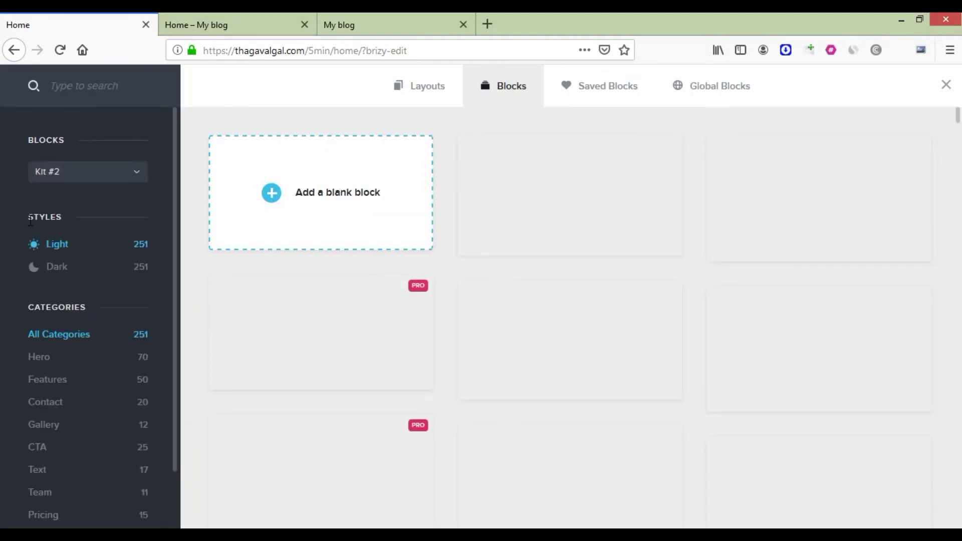
scroll(410, 320, down, 2)
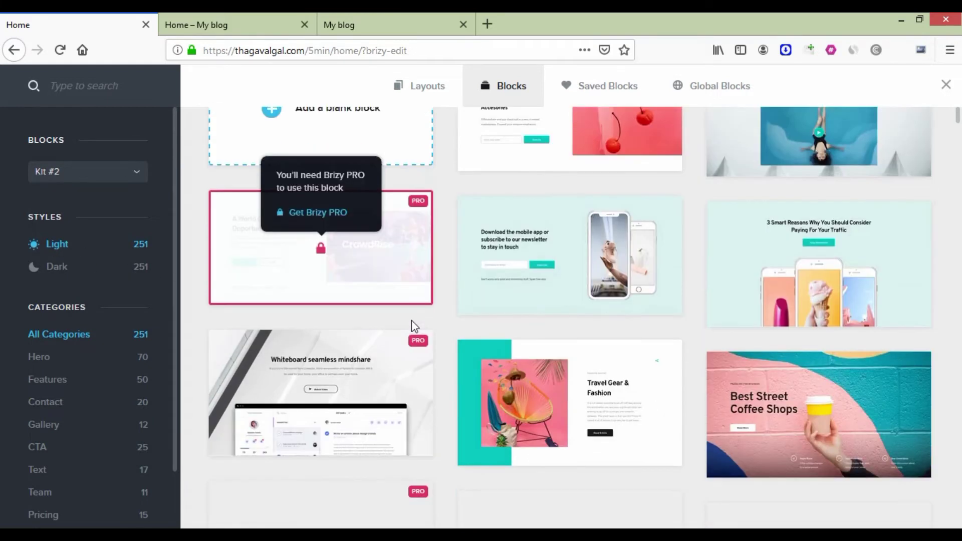
scroll(411, 320, down, 5)
scroll(412, 326, down, 1)
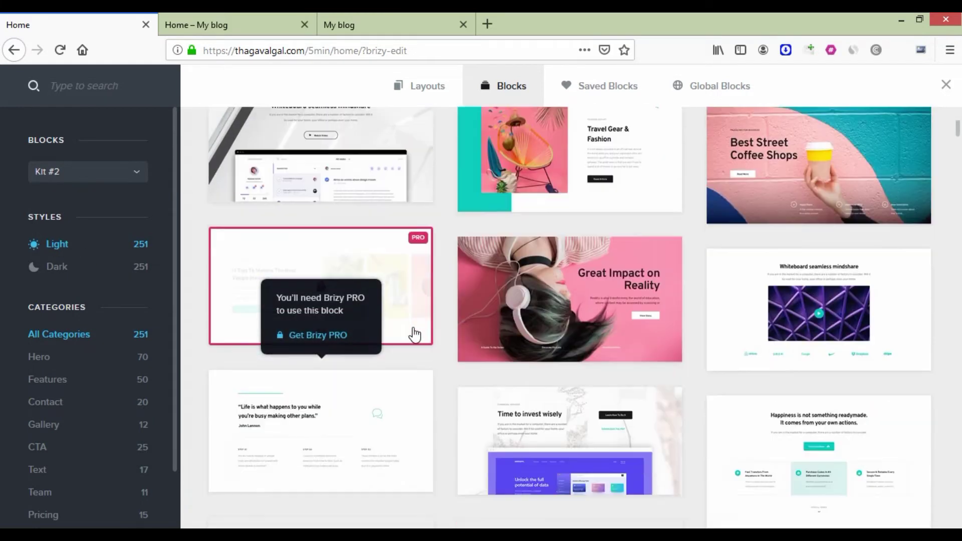
scroll(414, 333, down, 1)
scroll(887, 458, down, 15)
scroll(75, 396, down, 2)
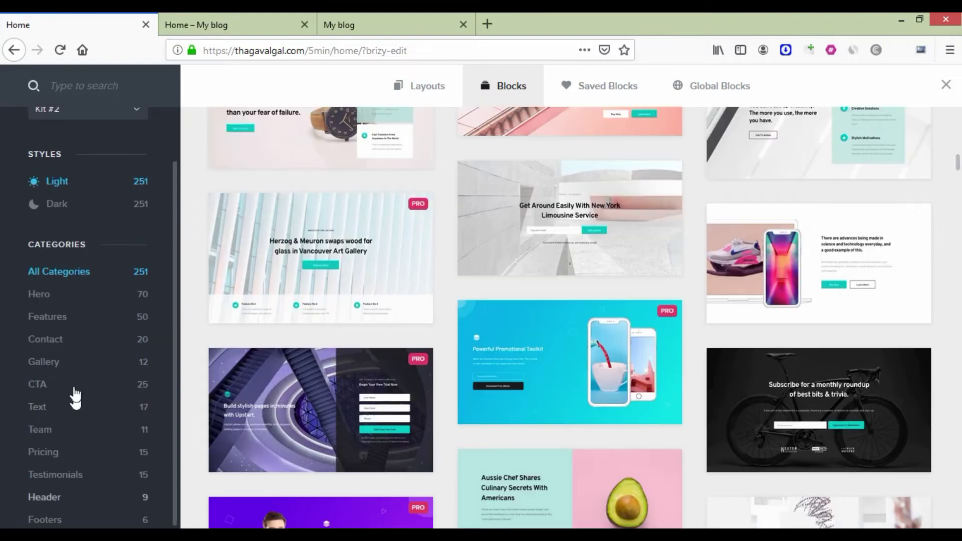
click(76, 319)
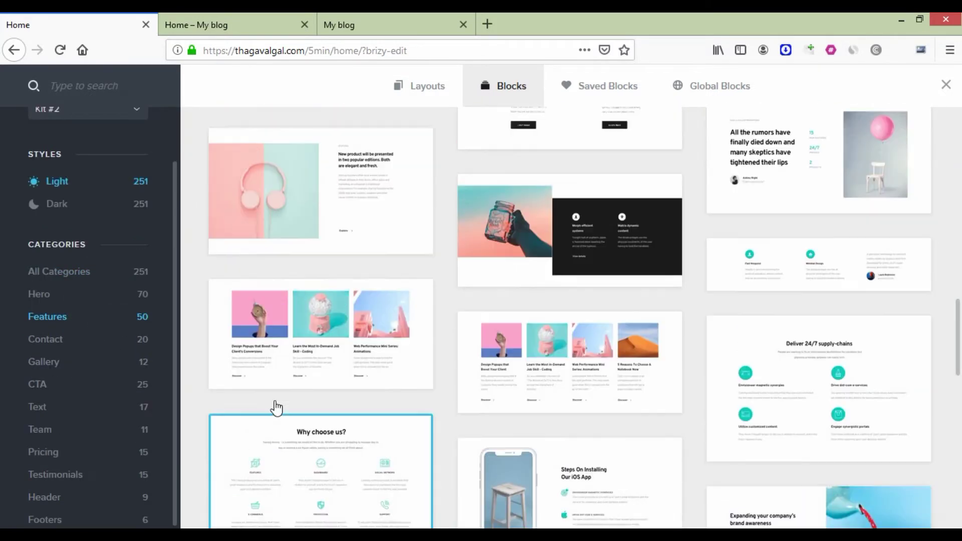
Add the feature block with the pink headphones image and the heading "New product will be presented in two popular editions"
scroll(276, 409, up, 5)
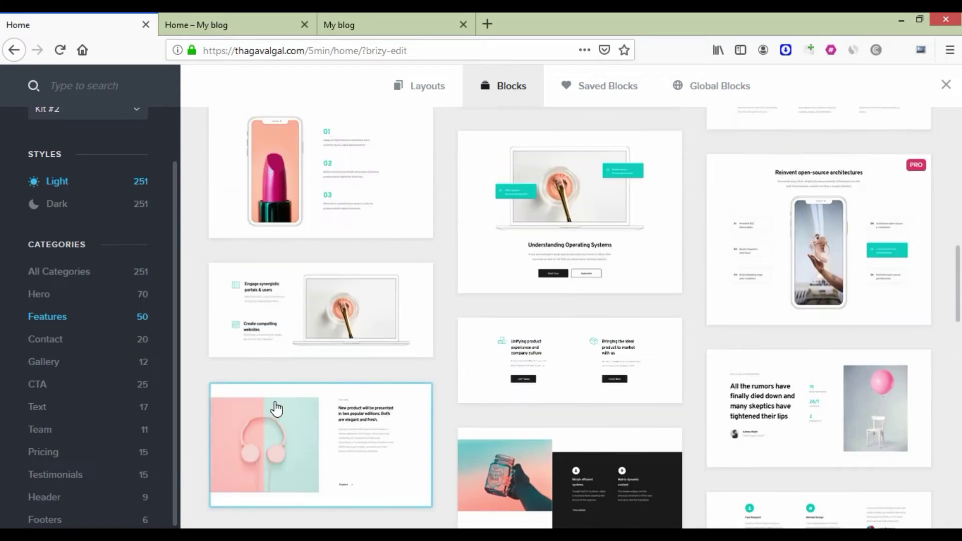
scroll(404, 331, down, 1)
click(342, 401)
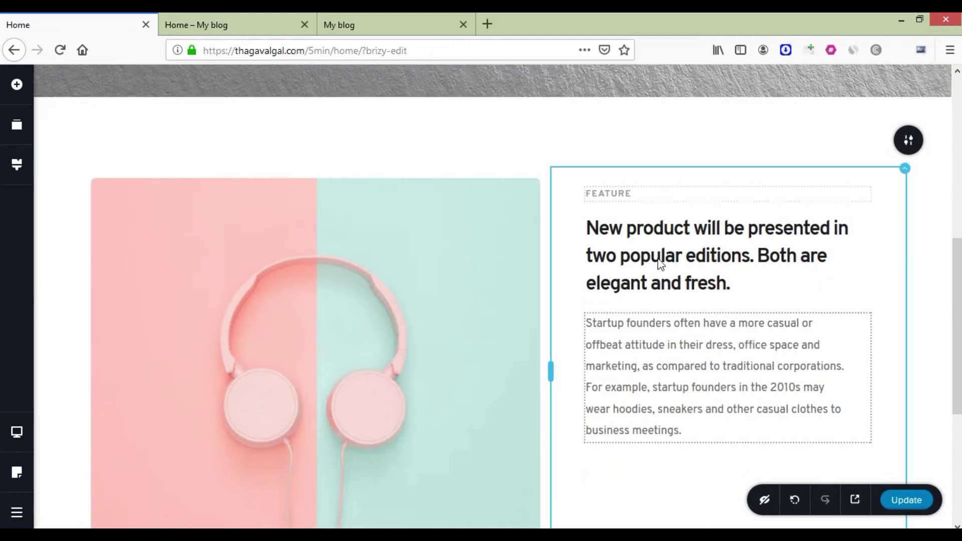
Replace the feature block's pink headphones image with the "Skater Boy" character illustration
click(319, 346)
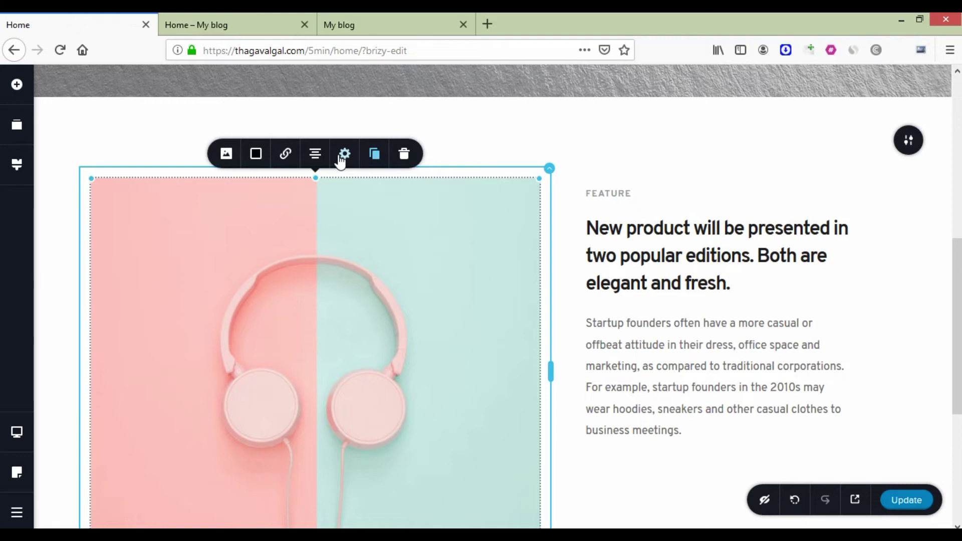
click(226, 155)
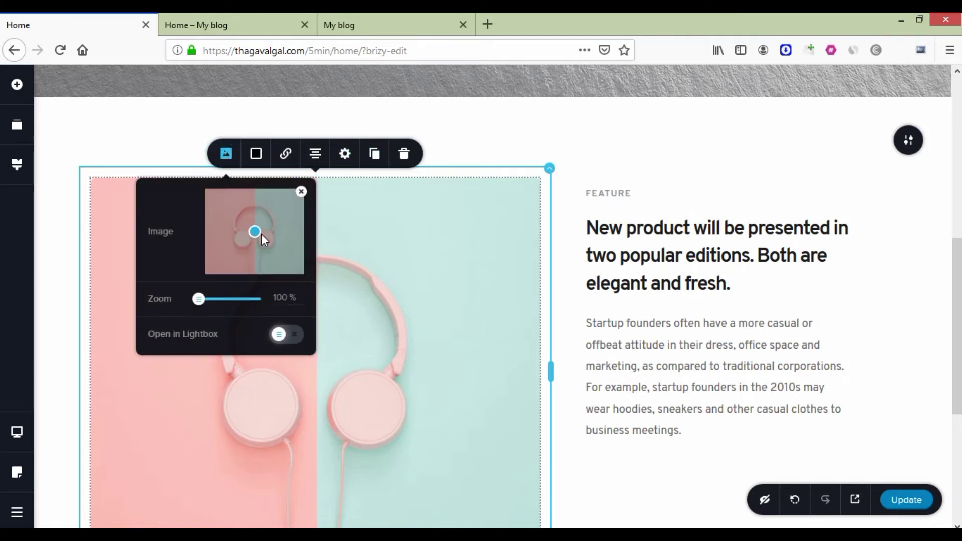
click(301, 192)
scroll(455, 320, down, 4)
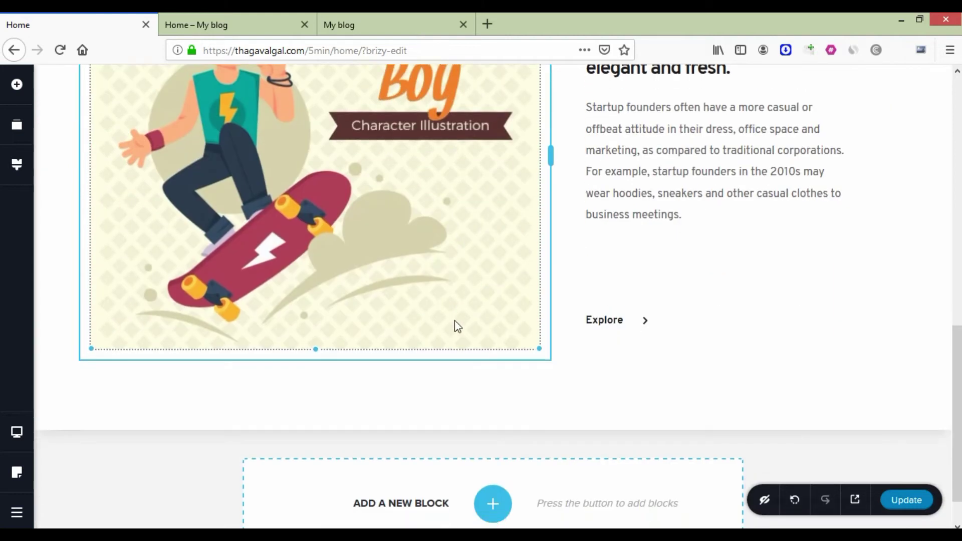
Review how the hero block and the feature block with its new illustration look together on the page
scroll(455, 321, up, 2)
scroll(455, 321, up, 1)
scroll(449, 286, up, 6)
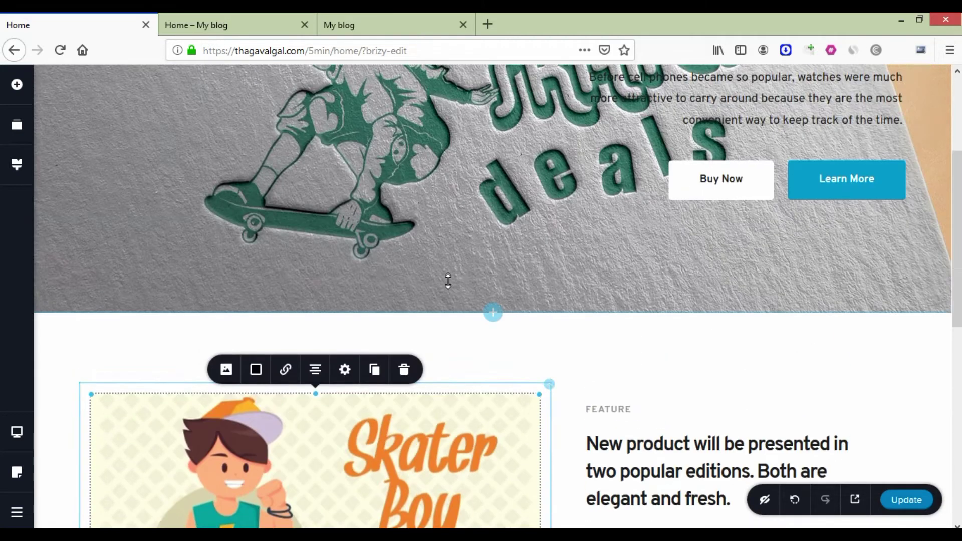
scroll(449, 285, down, 7)
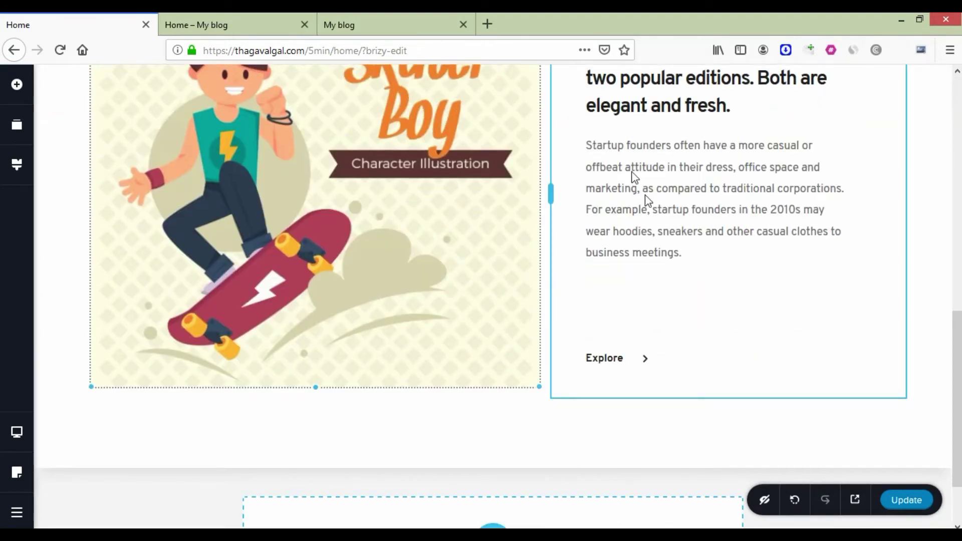
scroll(668, 285, down, 2)
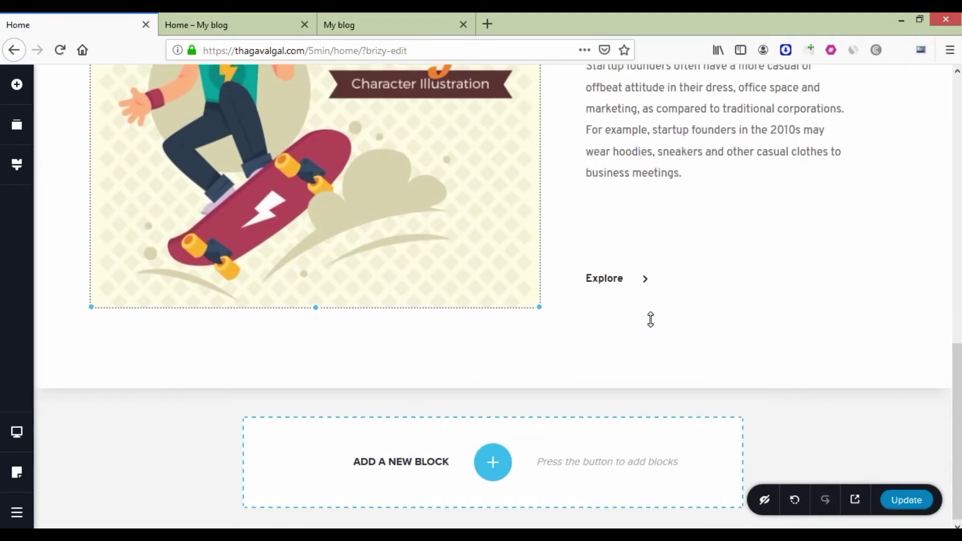
scroll(651, 321, up, 7)
scroll(646, 341, down, 8)
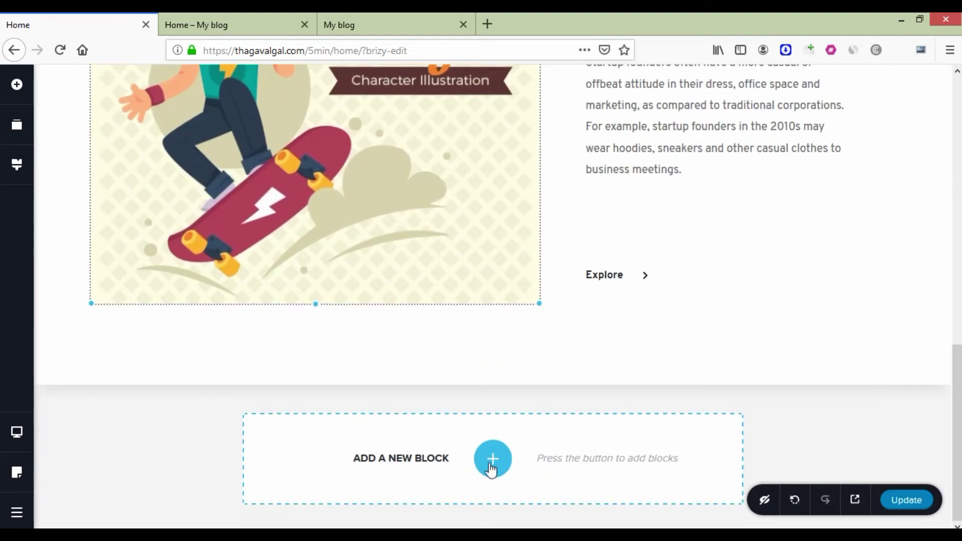
Add the yellow "Things To See During A Holiday In Chile" block from the library below the feature block
click(491, 458)
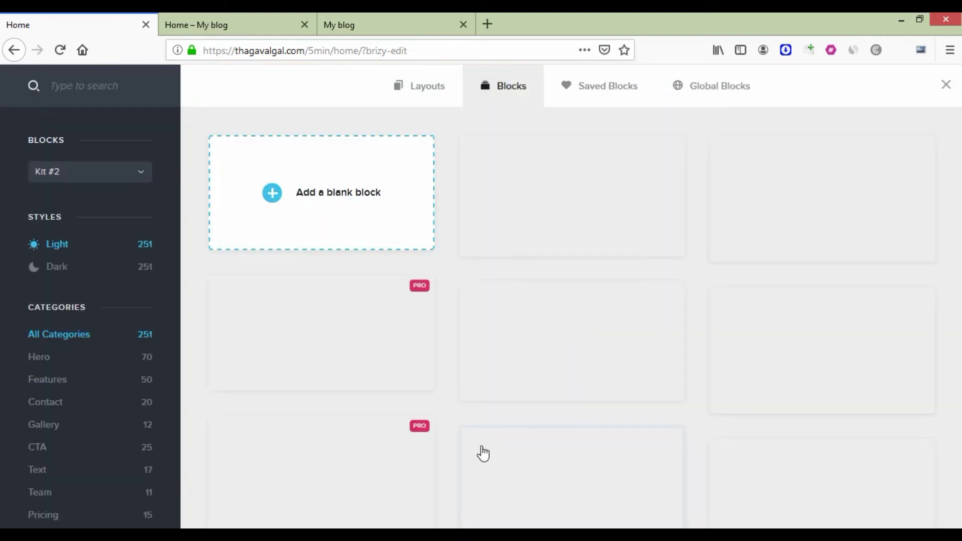
scroll(592, 416, down, 5)
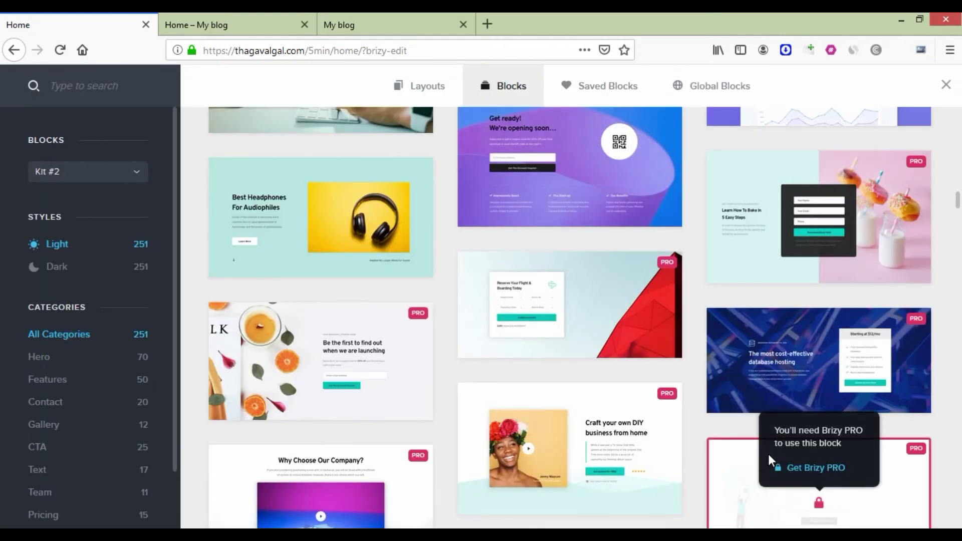
scroll(727, 445, down, 2)
scroll(669, 438, down, 2)
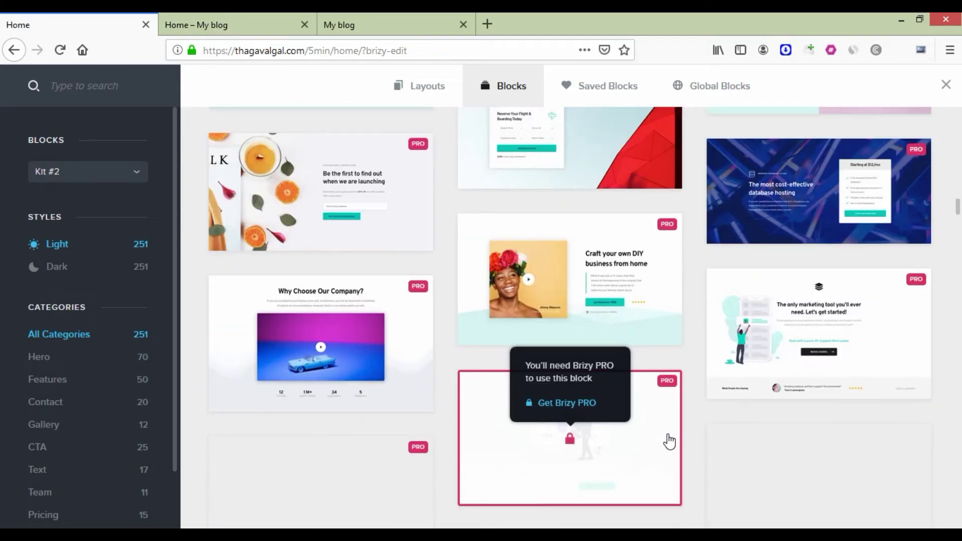
scroll(669, 439, up, 2)
scroll(669, 441, up, 4)
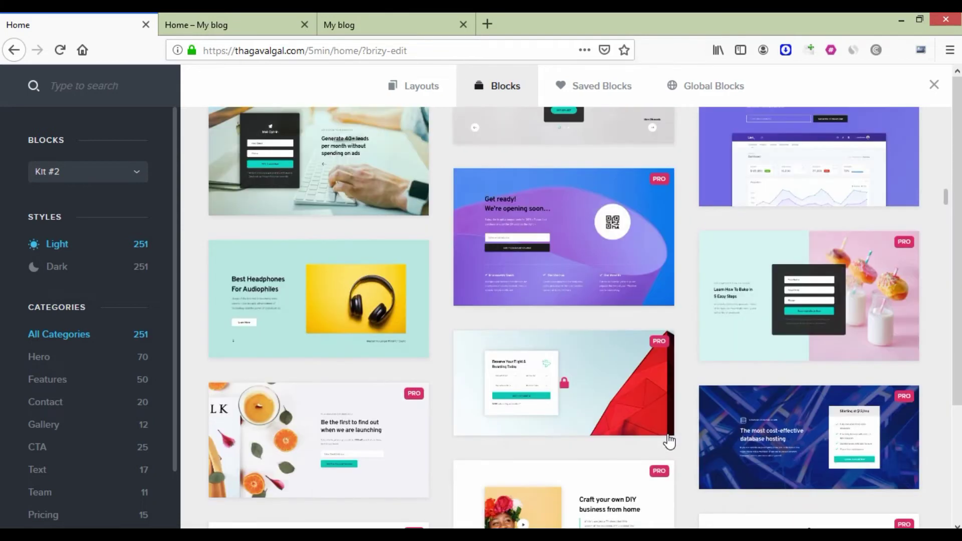
scroll(669, 441, down, 9)
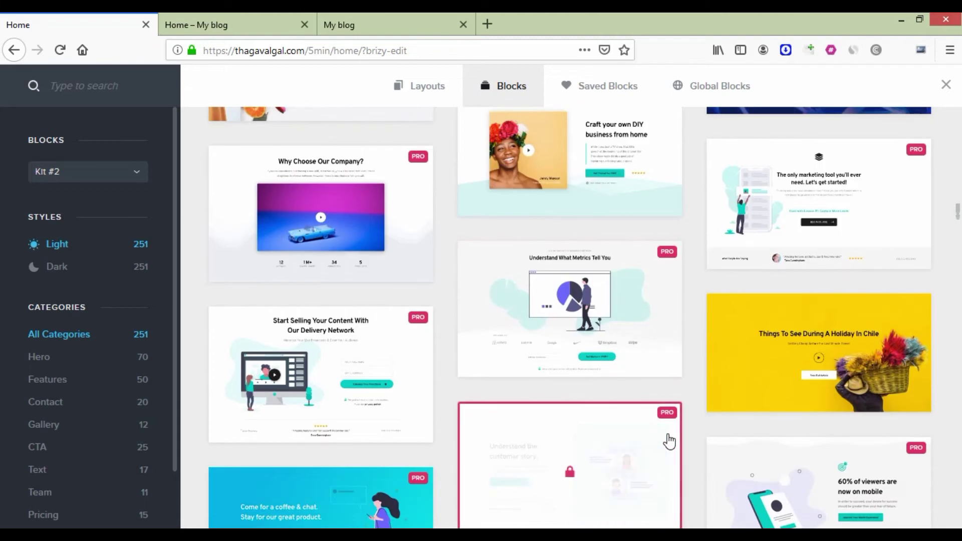
click(867, 344)
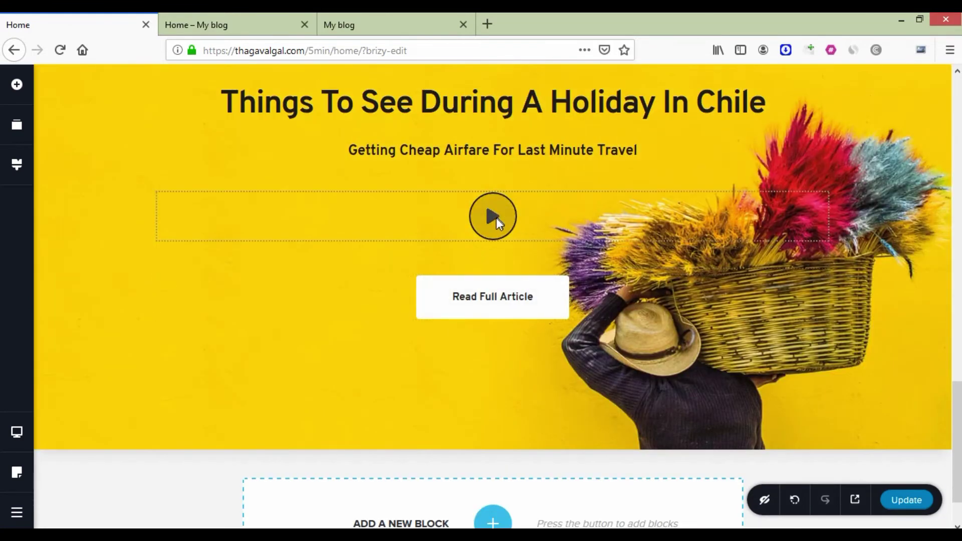
Change the yellow block's "Read Full Article" button label to "Click Here To Buy"
scroll(415, 224, up, 1)
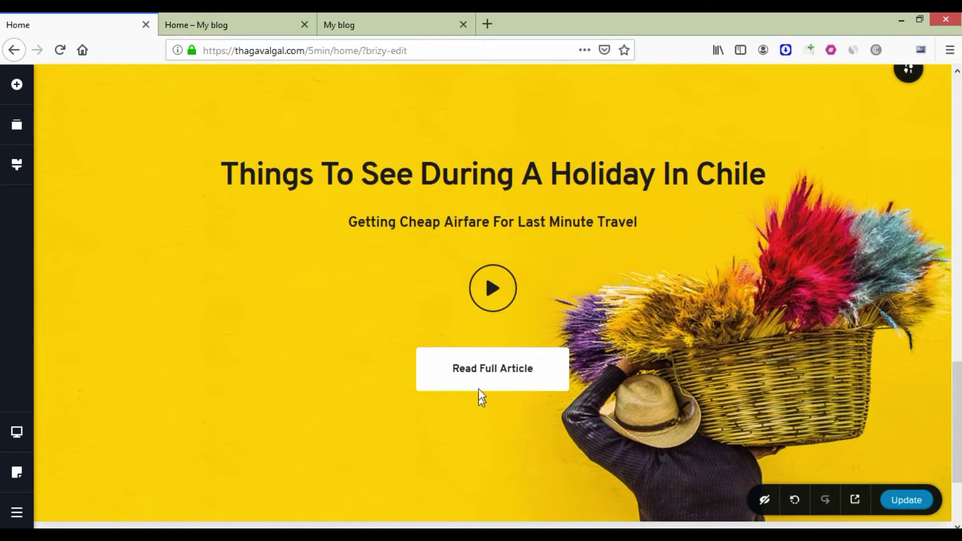
click(504, 369)
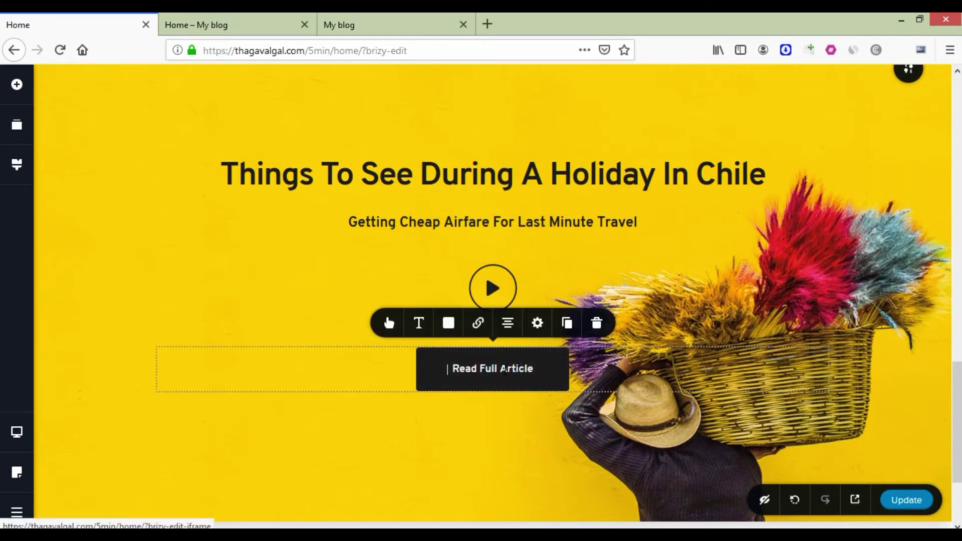
drag(503, 370, 477, 371)
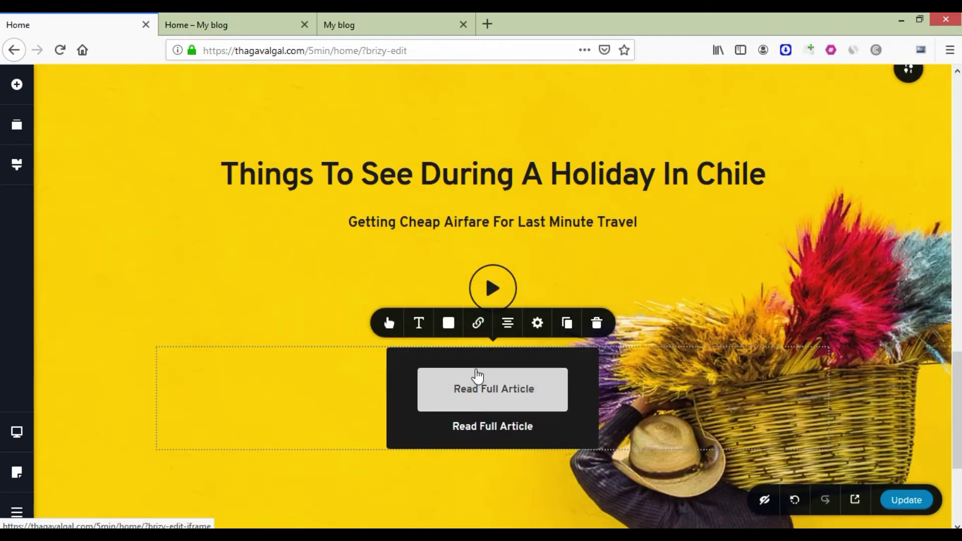
drag(523, 424, 526, 383)
text(C)
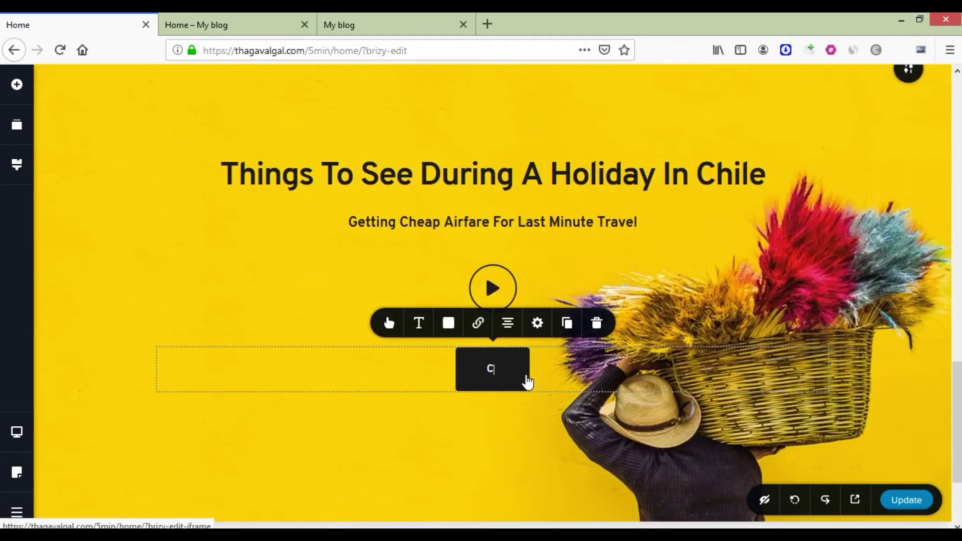
text(lick Here To Buy)
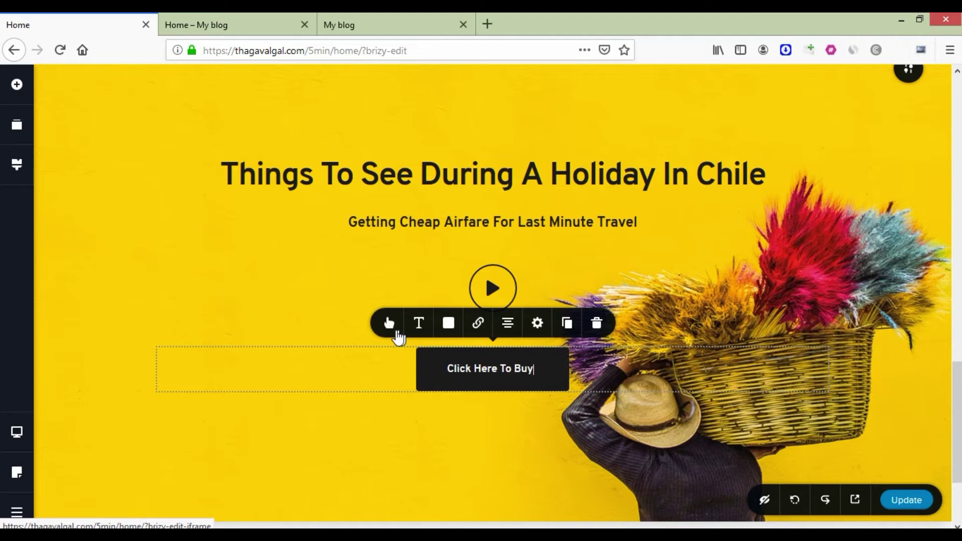
Restyle the "Click Here To Buy" button with a 30 px corner radius, a 2 px border and size M
click(389, 323)
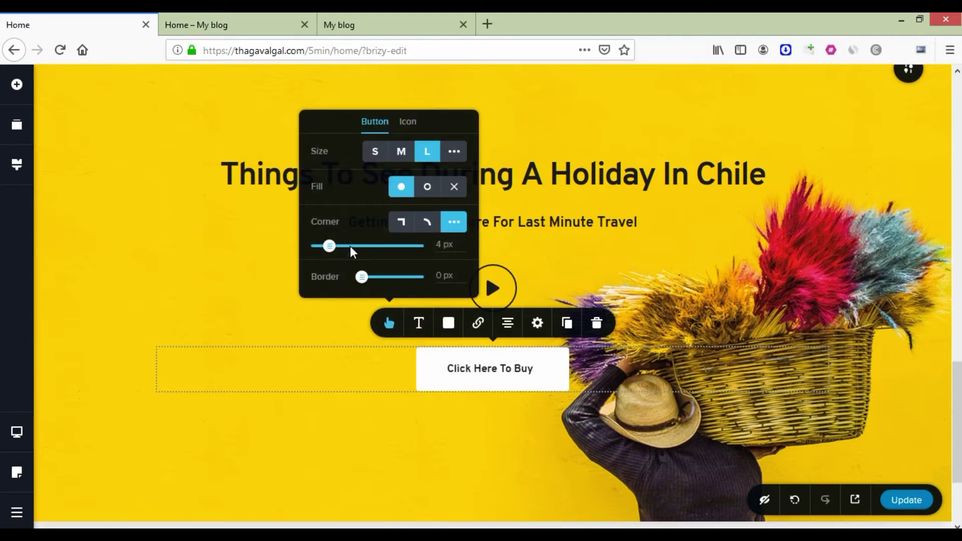
drag(333, 247, 346, 246)
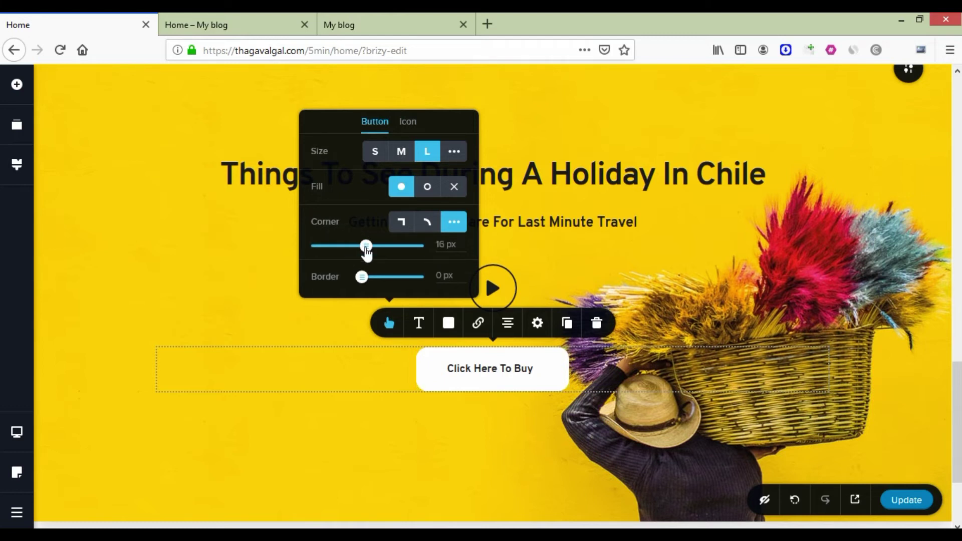
drag(386, 246, 383, 247)
click(399, 247)
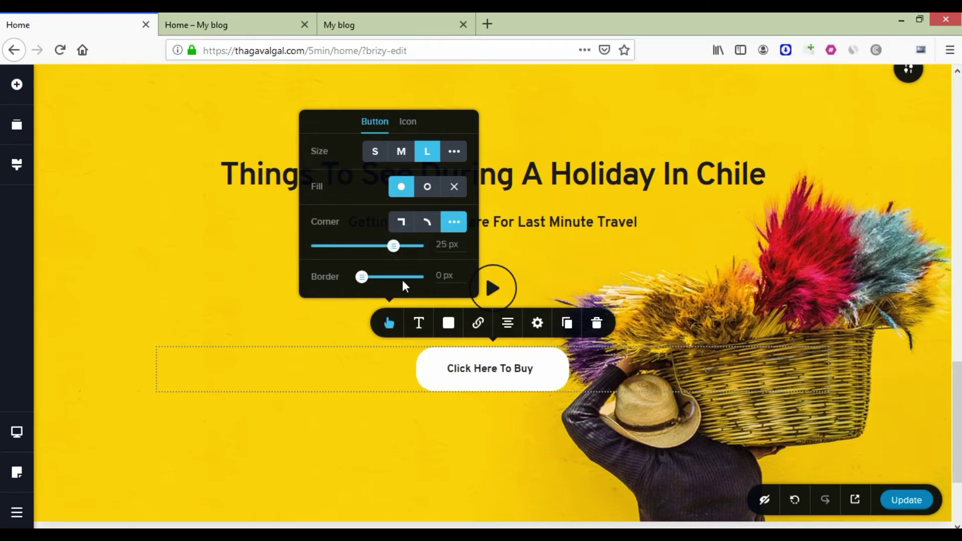
click(407, 159)
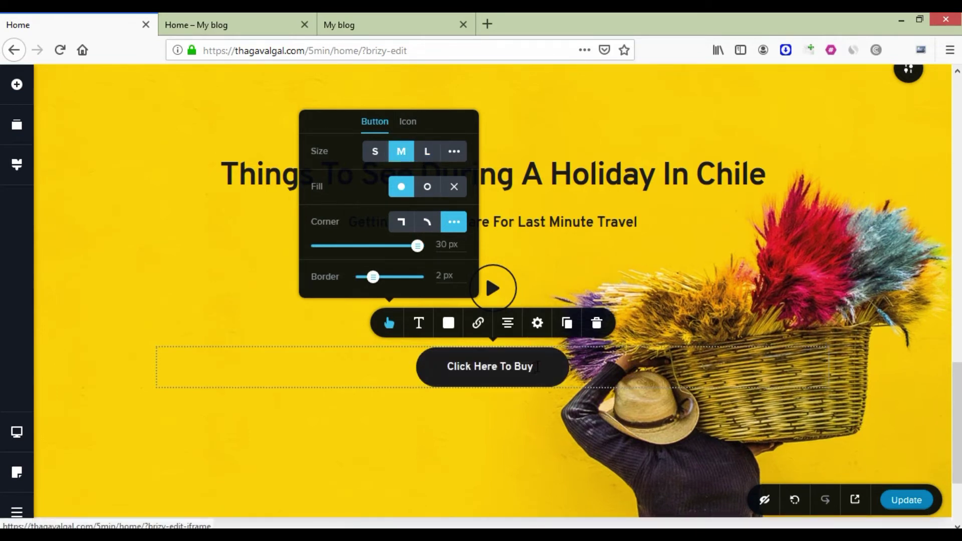
click(537, 367)
click(425, 328)
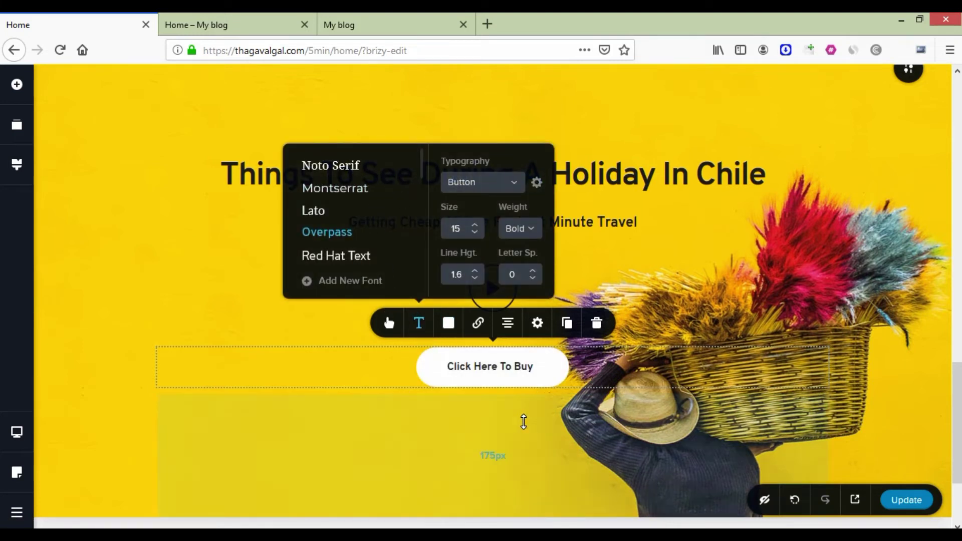
click(515, 372)
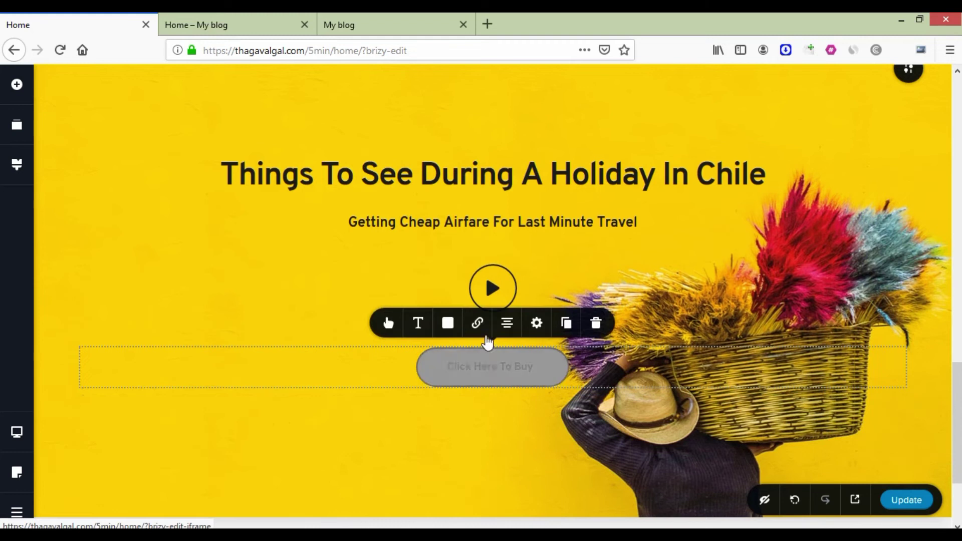
click(478, 323)
click(482, 206)
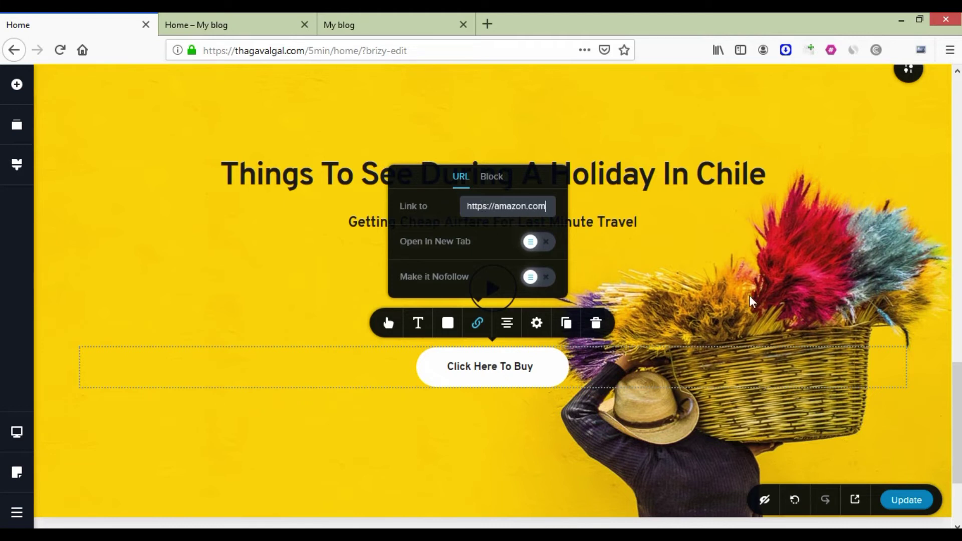
click(680, 243)
Look over the edited blocks and publish the Home page changes
scroll(485, 293, up, 4)
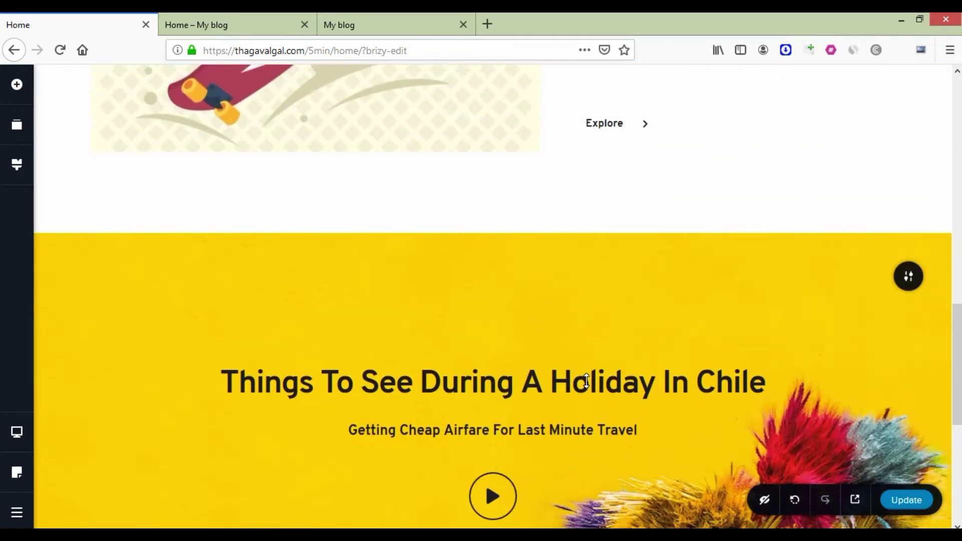
scroll(586, 381, down, 7)
scroll(586, 381, up, 10)
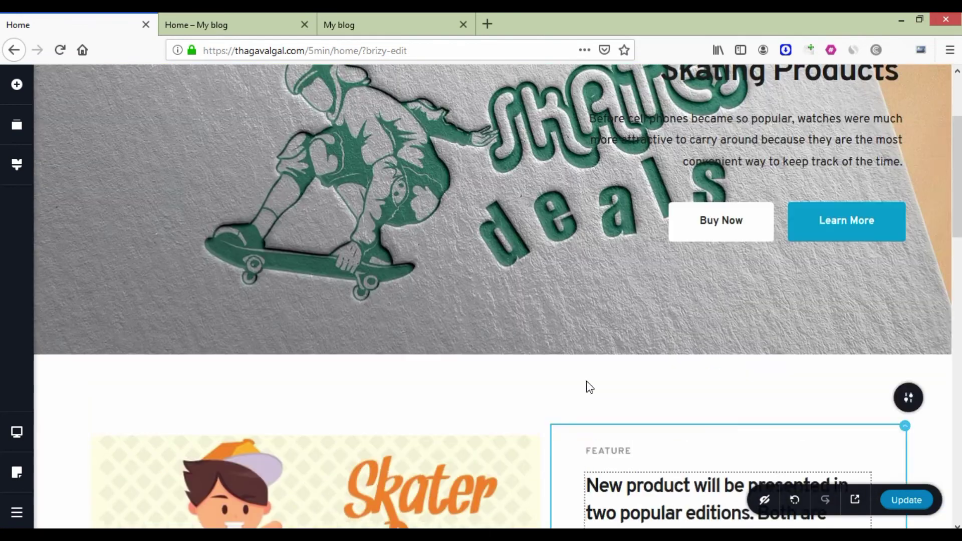
click(905, 502)
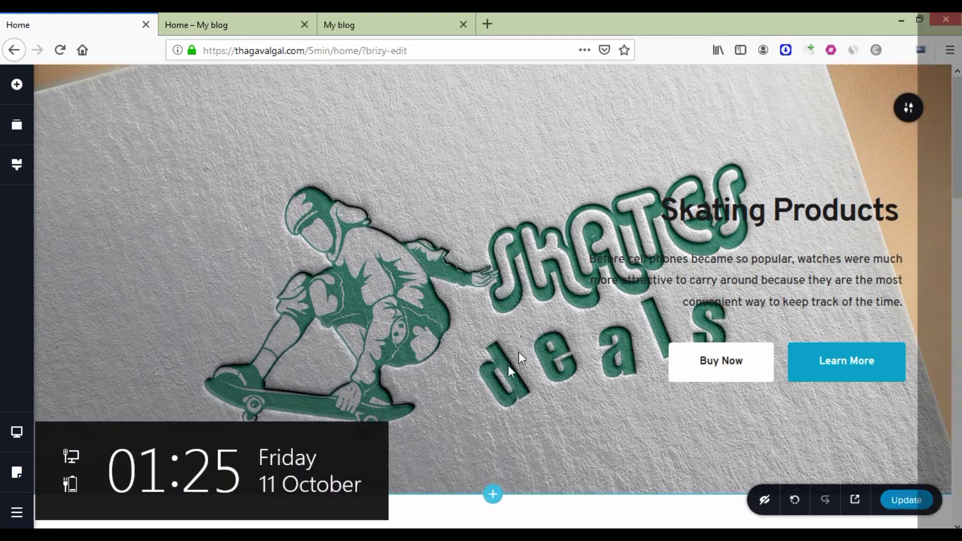
Check the hero block and the yellow "Click Here To Buy" block on the live Home page
click(241, 15)
scroll(399, 339, up, 10)
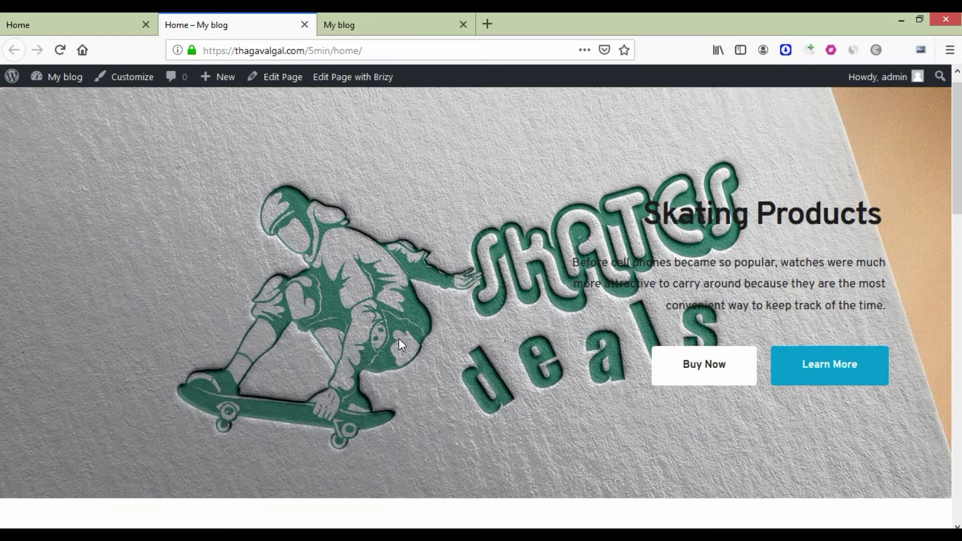
scroll(398, 338, down, 10)
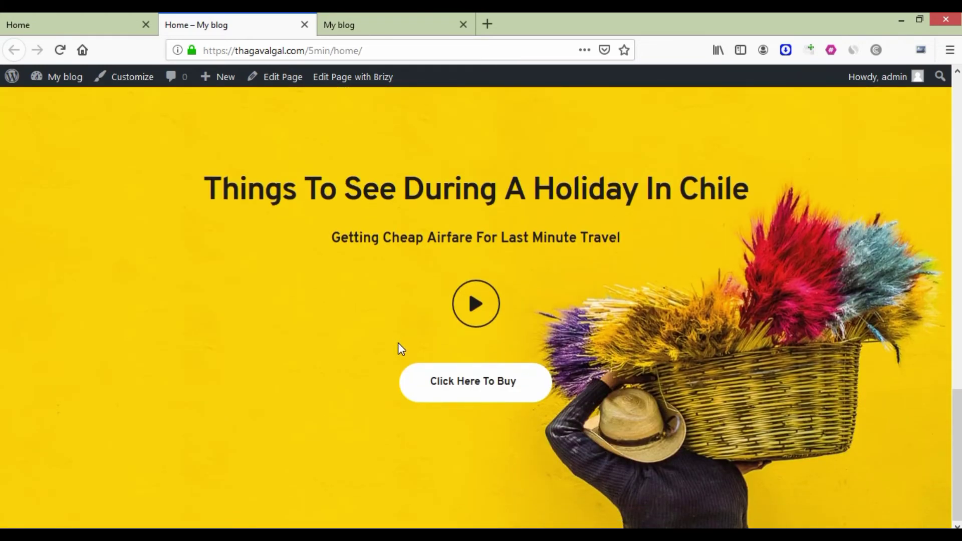
scroll(398, 343, up, 10)
Return to the Home page editor and add the "Time to invest wisely" contact-form block below the yellow block
click(64, 21)
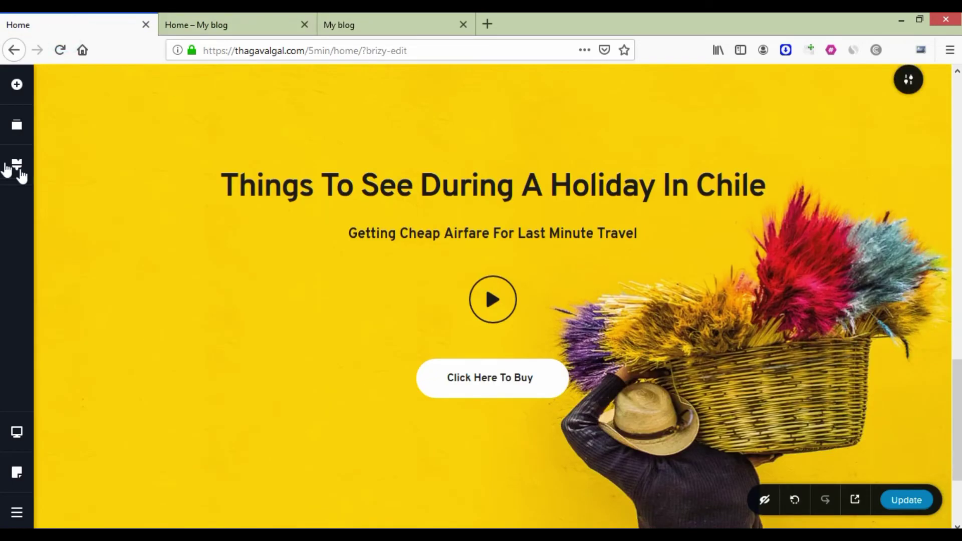
scroll(399, 380, down, 3)
click(493, 458)
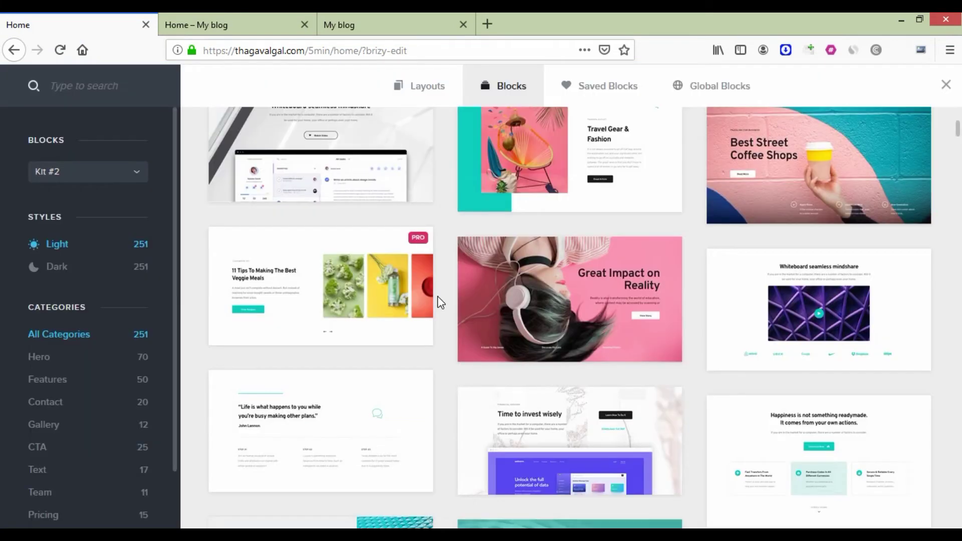
scroll(437, 298, down, 10)
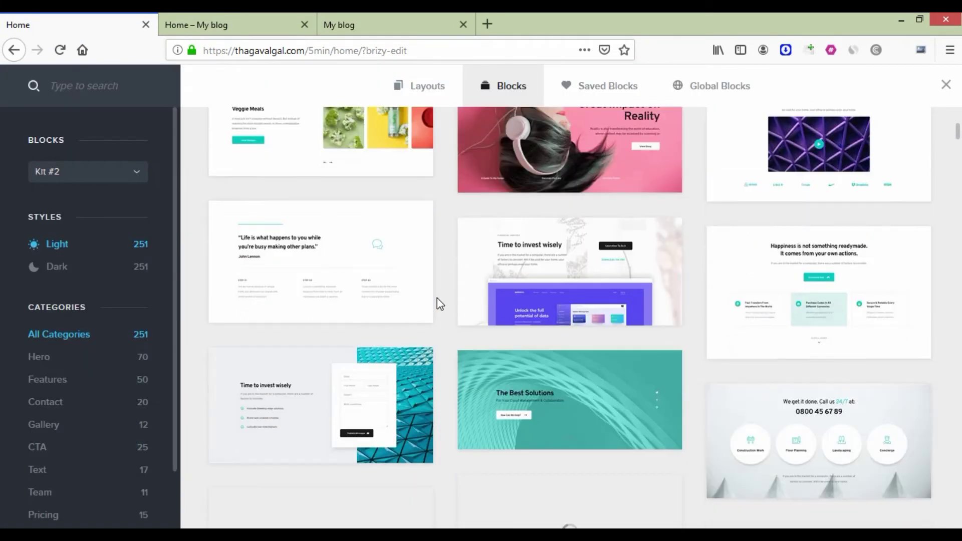
scroll(440, 306, up, 3)
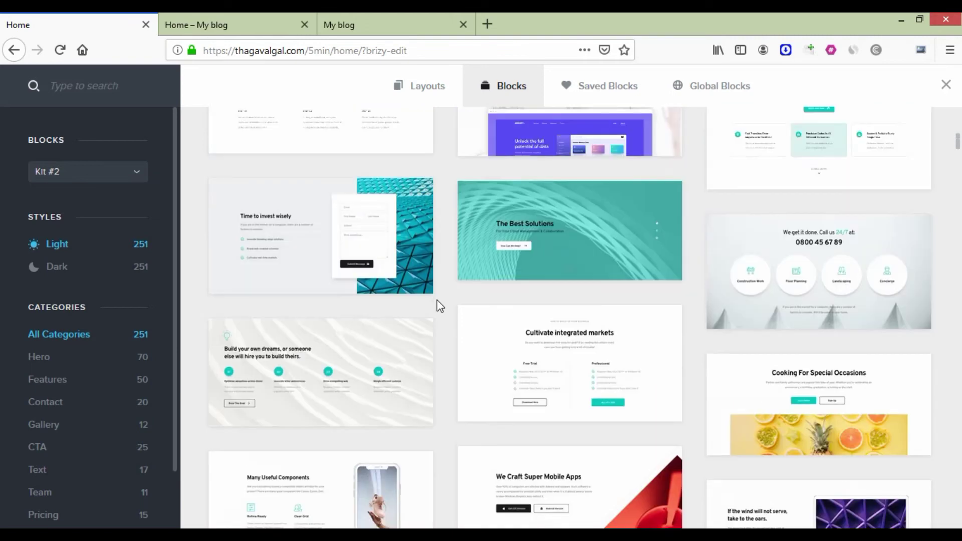
click(310, 242)
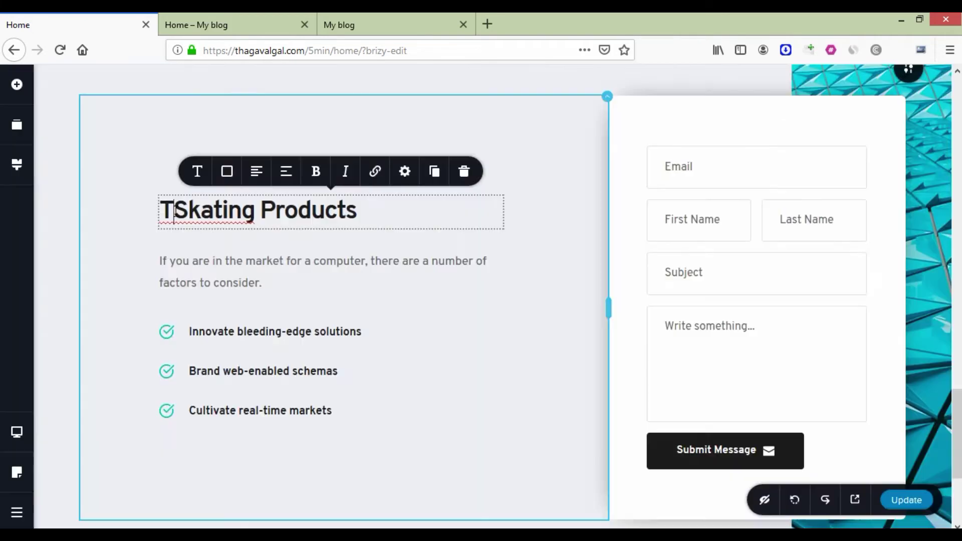
Finish changing the contact-form block's heading to "Skating Products" and look over the rest of the block
key(Delete)
click(234, 280)
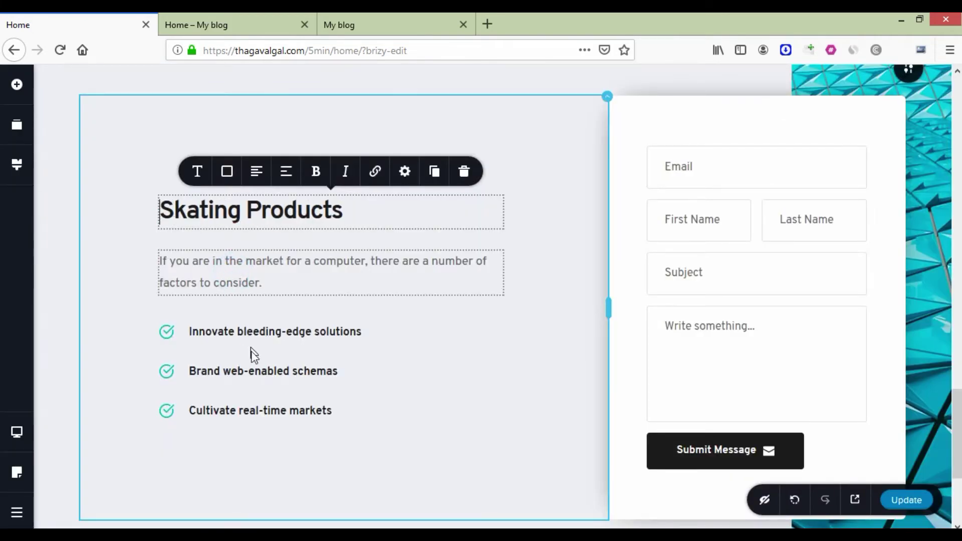
scroll(253, 346, down, 3)
scroll(319, 356, up, 3)
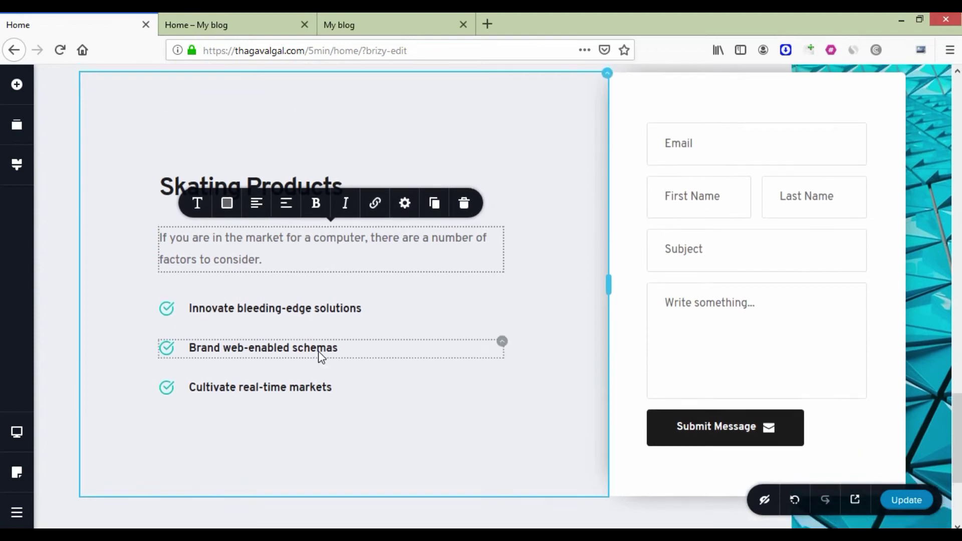
scroll(565, 329, down, 4)
scroll(766, 282, up, 2)
scroll(724, 238, up, 3)
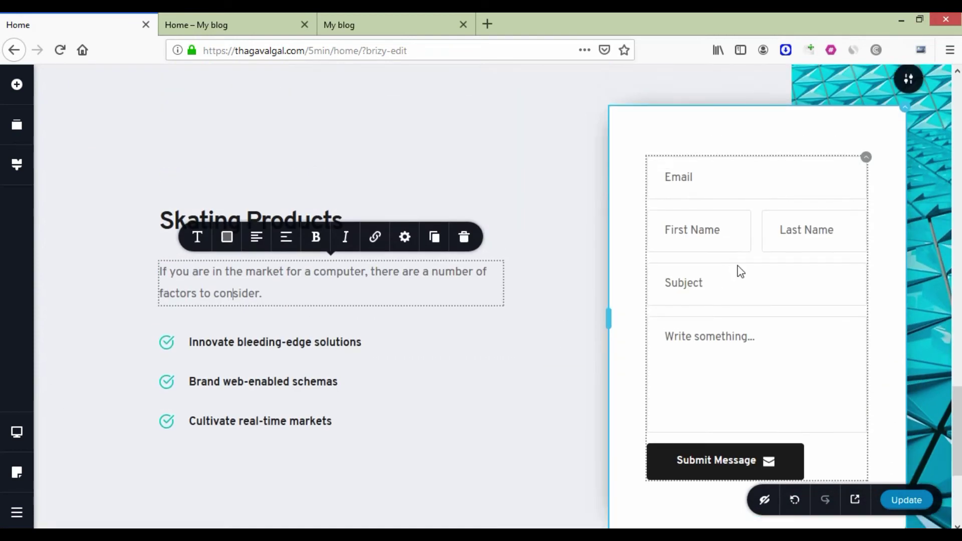
Configure the contact form's WordPress email integration with the new recipient address, leave the subject empty, and save it
scroll(792, 401, down, 3)
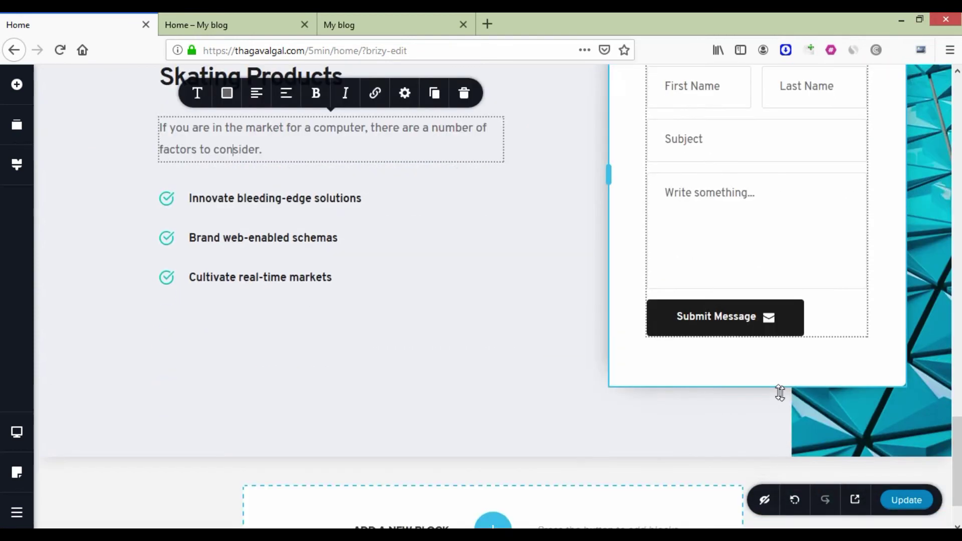
click(739, 325)
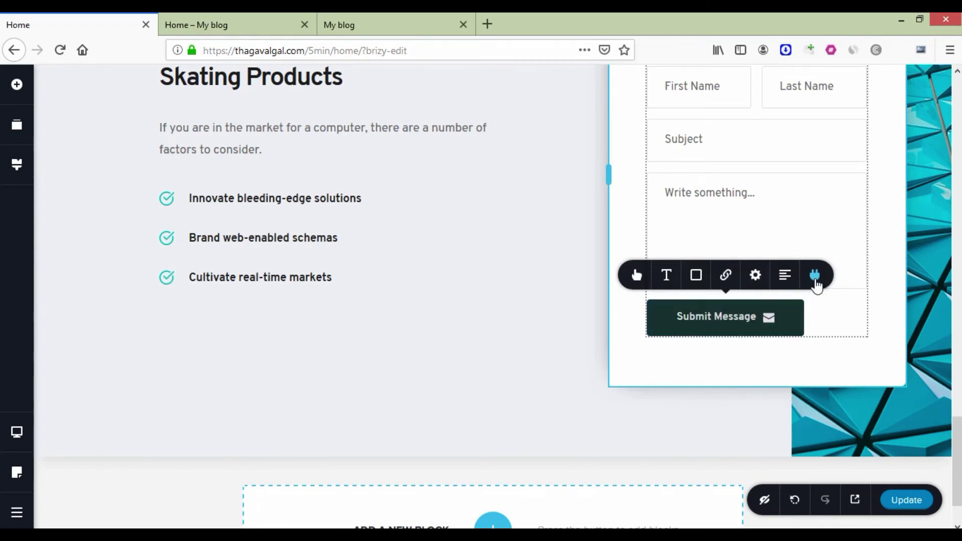
click(815, 278)
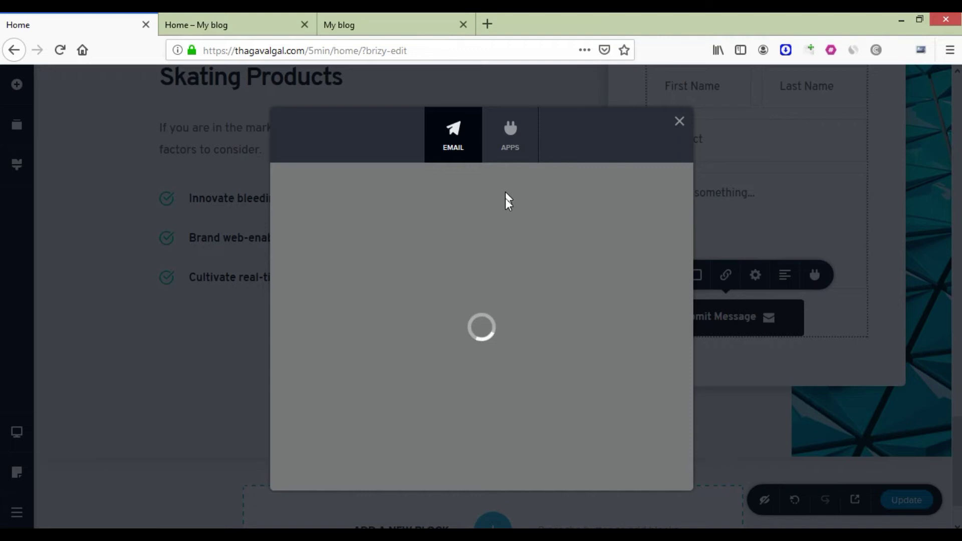
click(341, 301)
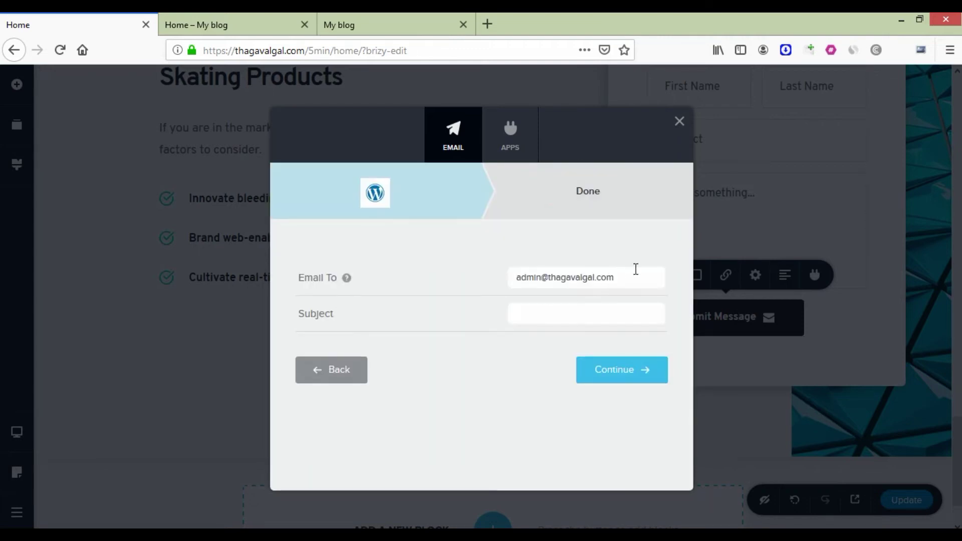
triple_click(520, 277)
click(537, 277)
double_click(540, 278)
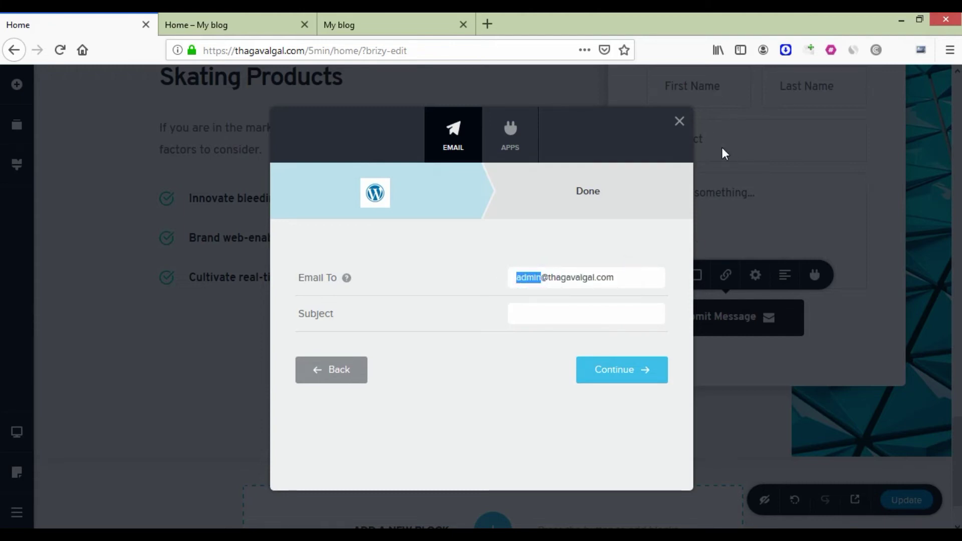
key(BackSpace)
text(ads)
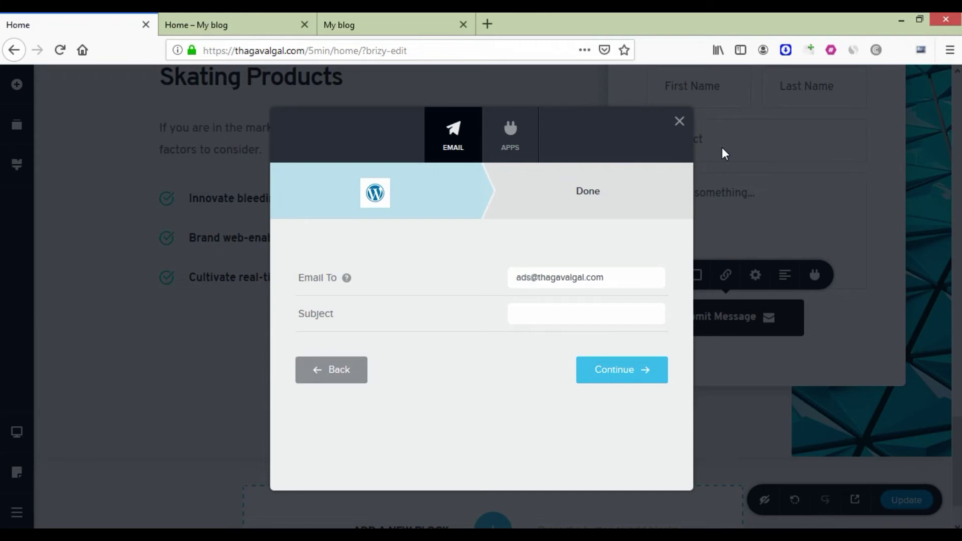
click(626, 369)
click(502, 417)
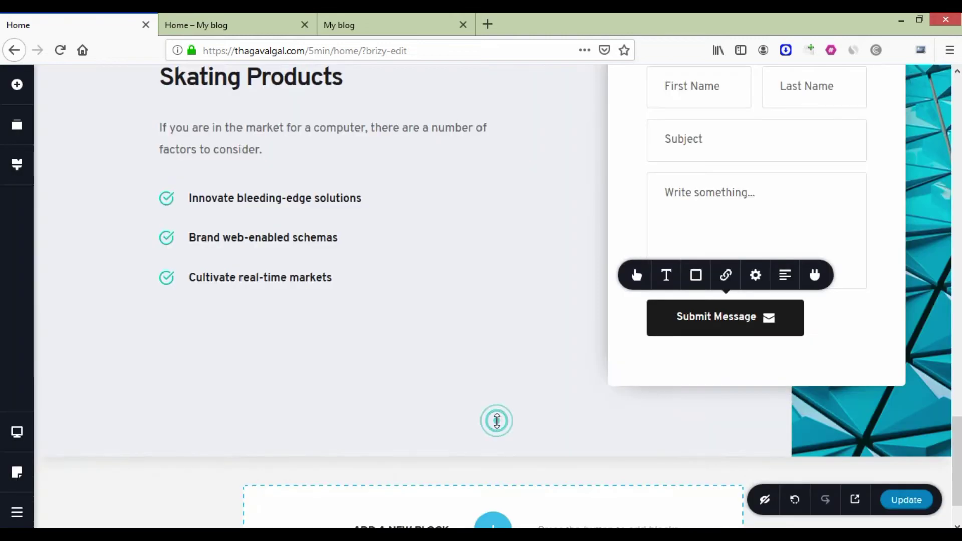
Look over the form fields and the yellow block above, and publish the Home page changes
scroll(629, 361, up, 4)
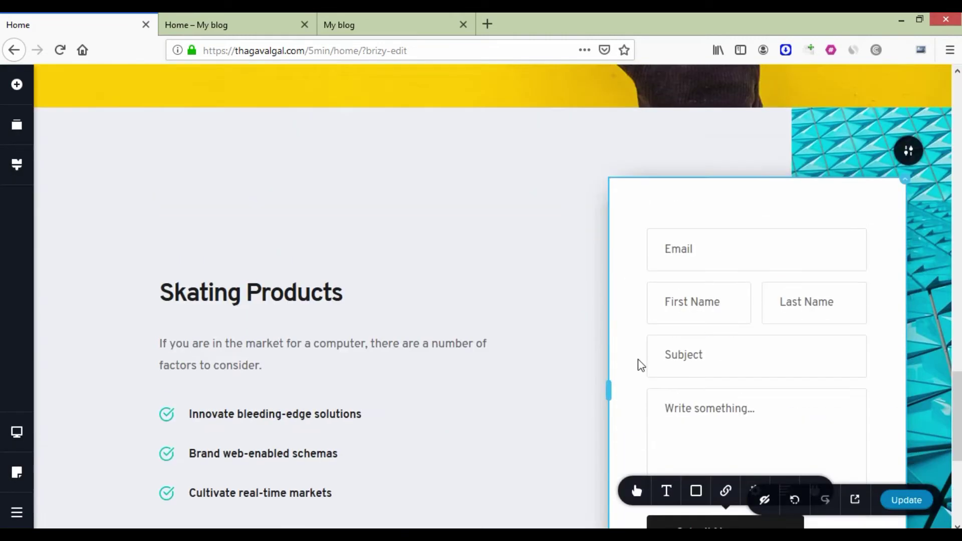
click(694, 249)
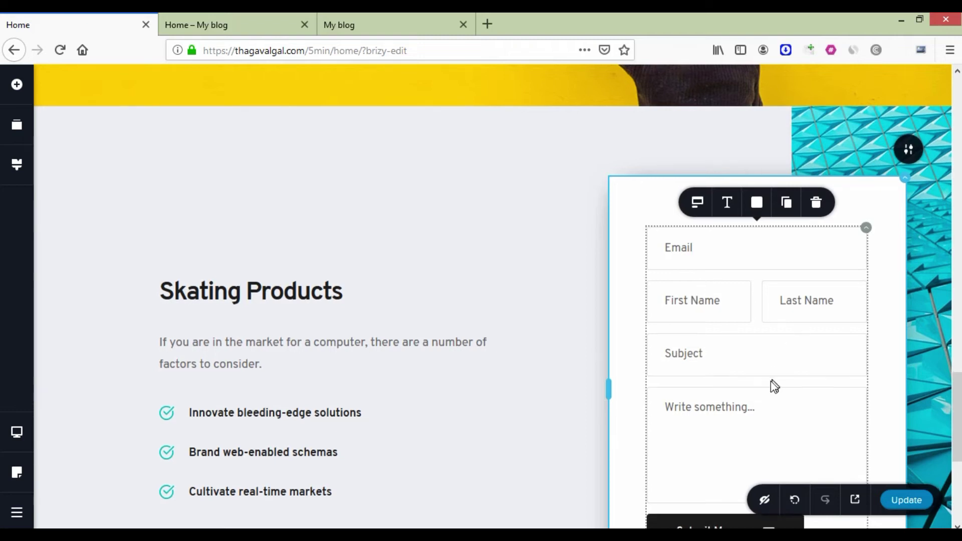
scroll(771, 386, down, 3)
scroll(679, 394, up, 15)
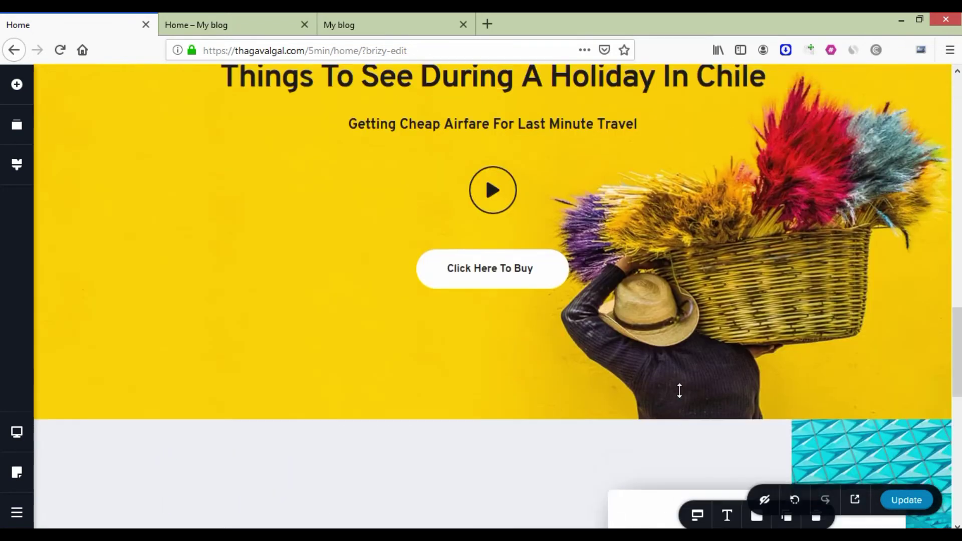
scroll(680, 390, down, 15)
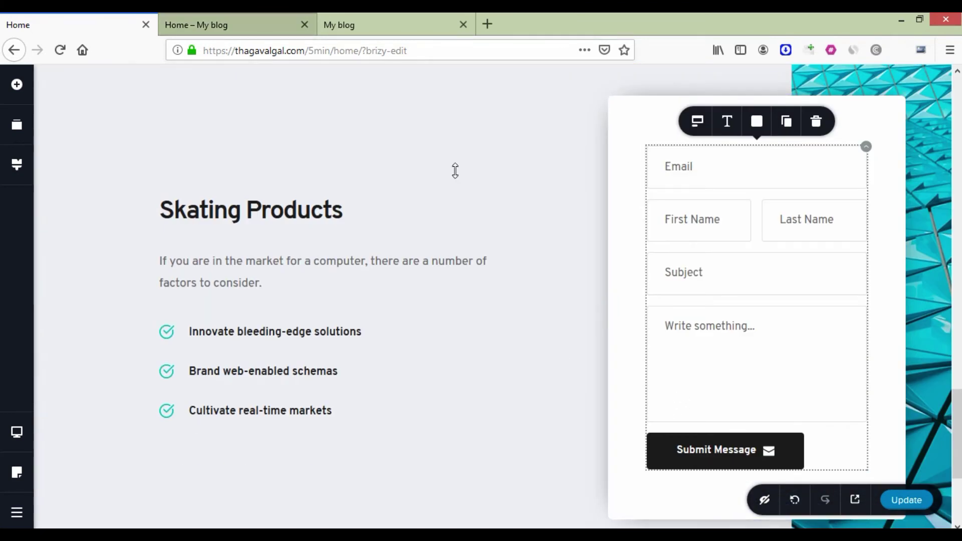
click(905, 501)
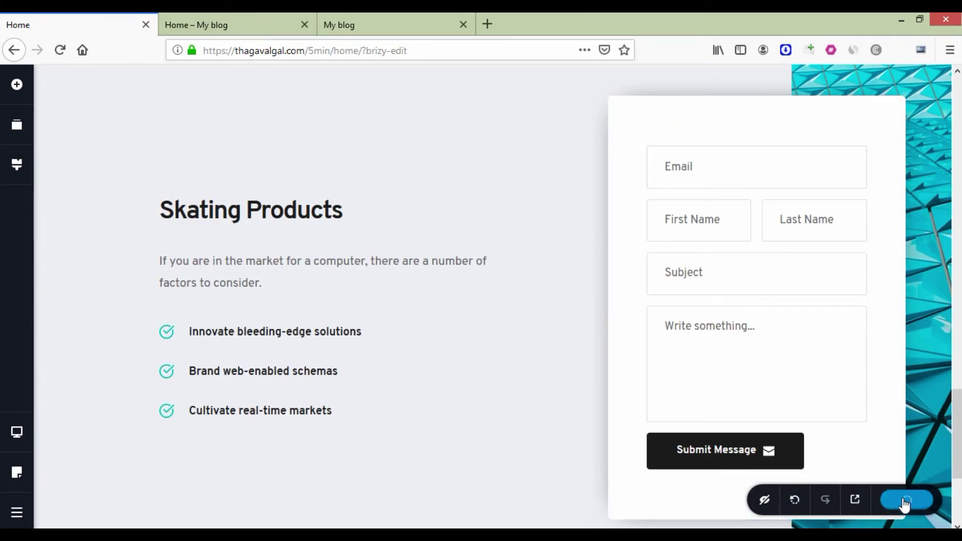
Reload the live Home page and examine all its blocks from the hero to the contact form
click(170, 24)
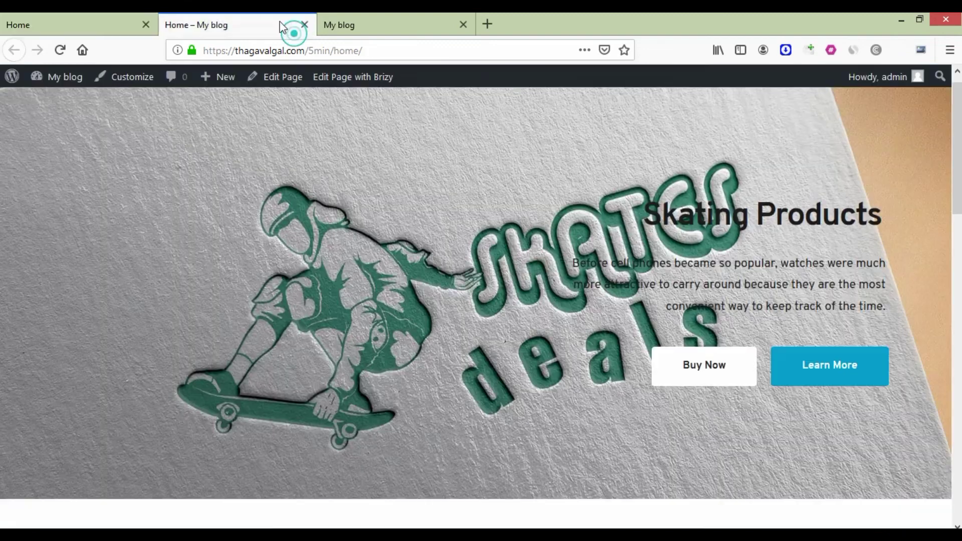
scroll(240, 214, down, 5)
click(61, 50)
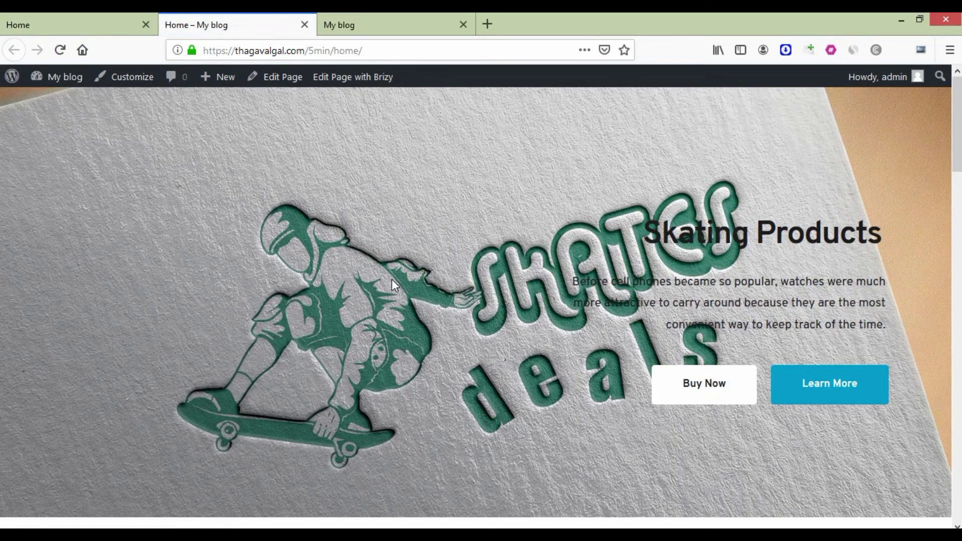
scroll(392, 281, down, 12)
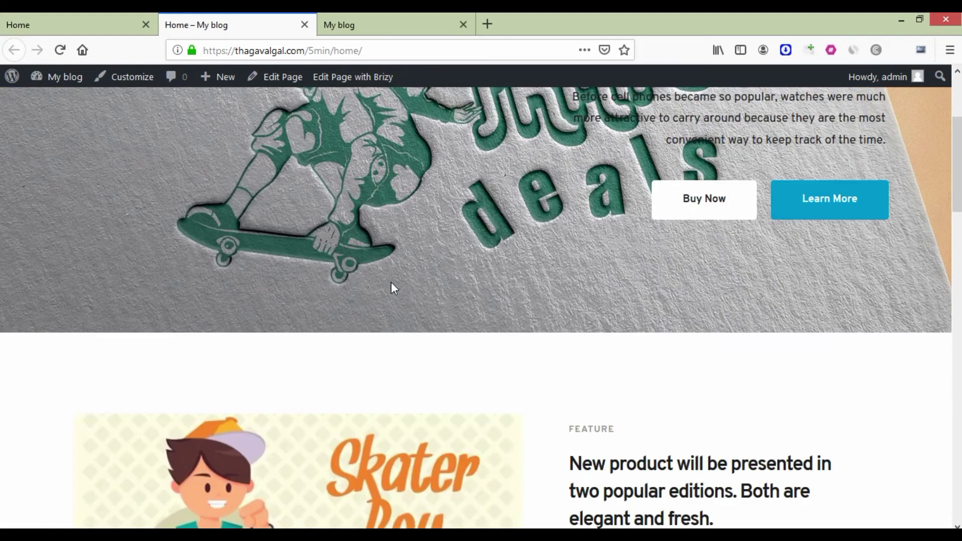
scroll(391, 283, down, 10)
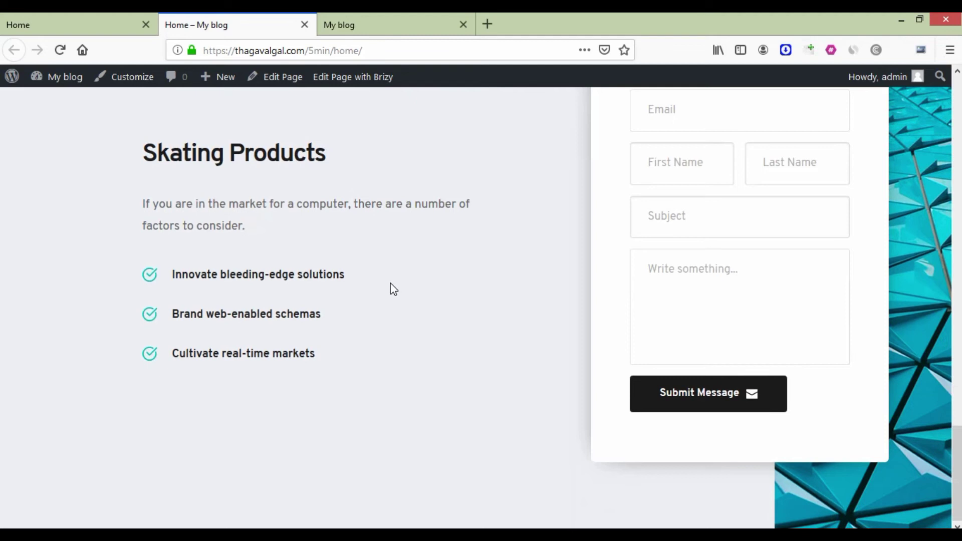
scroll(390, 284, up, 20)
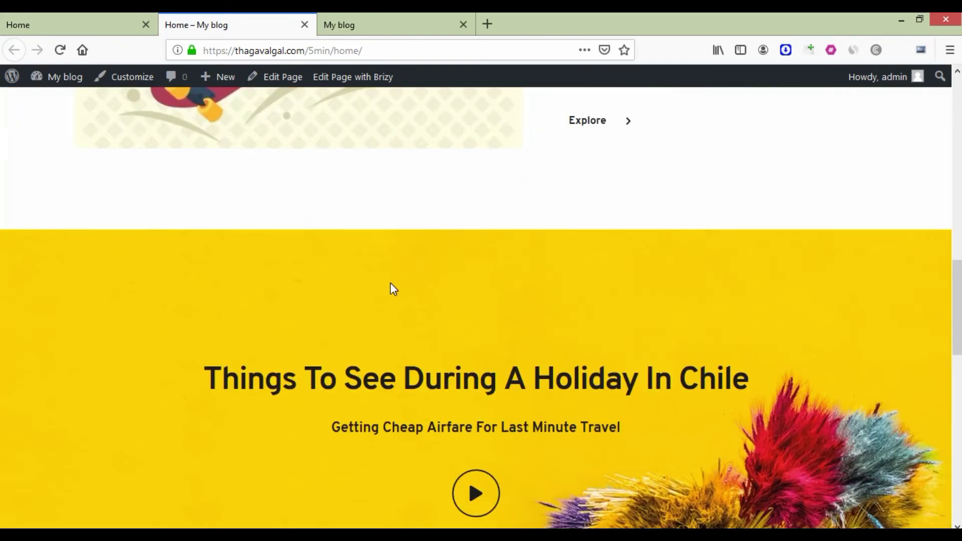
scroll(389, 282, up, 1)
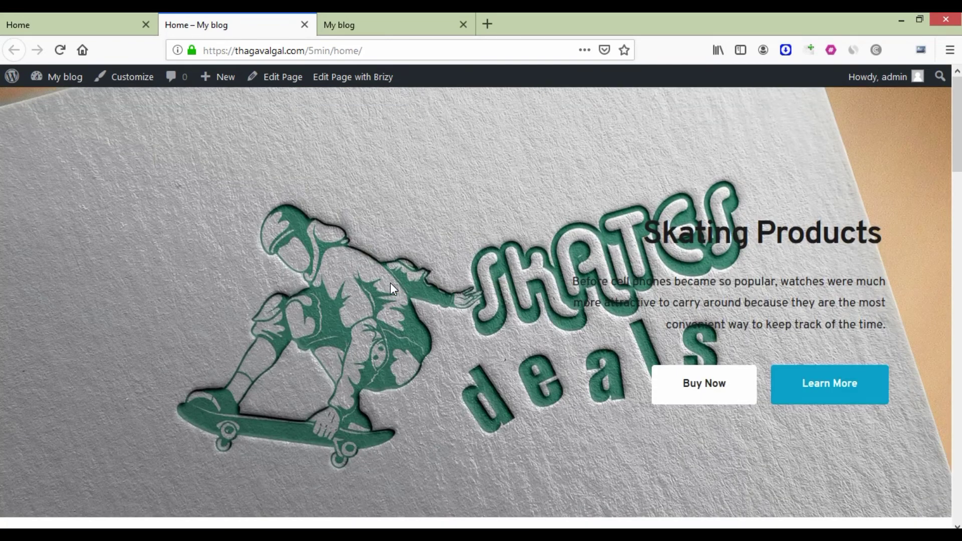
scroll(390, 284, down, 10)
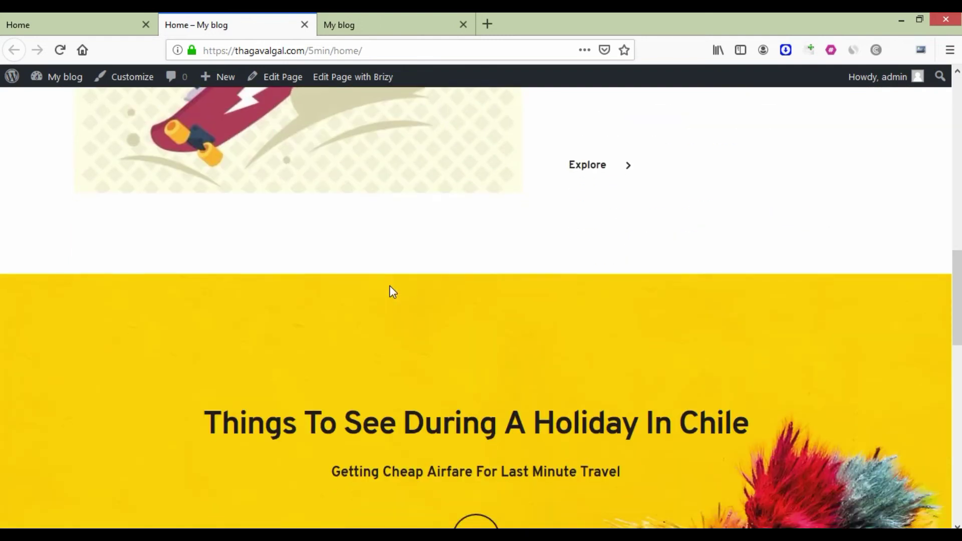
scroll(389, 285, down, 4)
scroll(393, 292, down, 4)
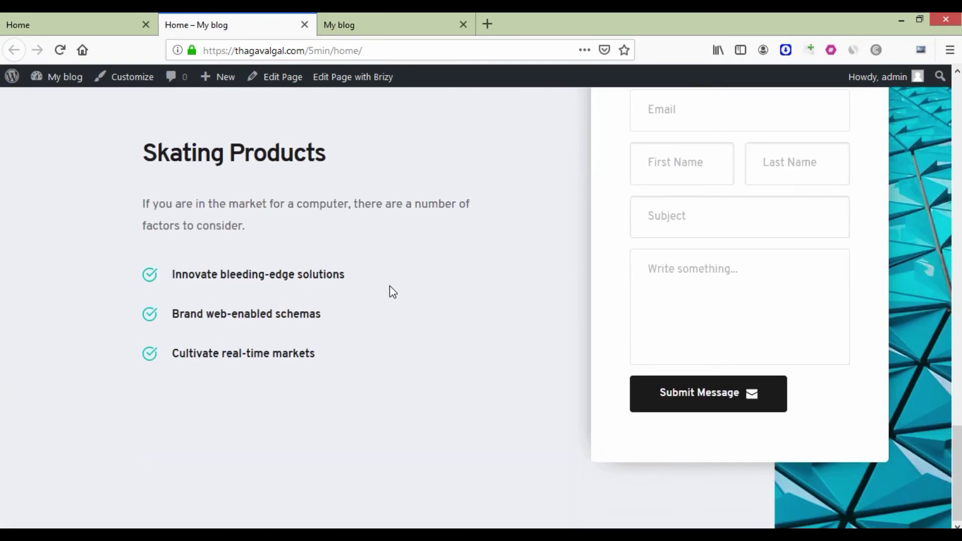
scroll(390, 289, up, 18)
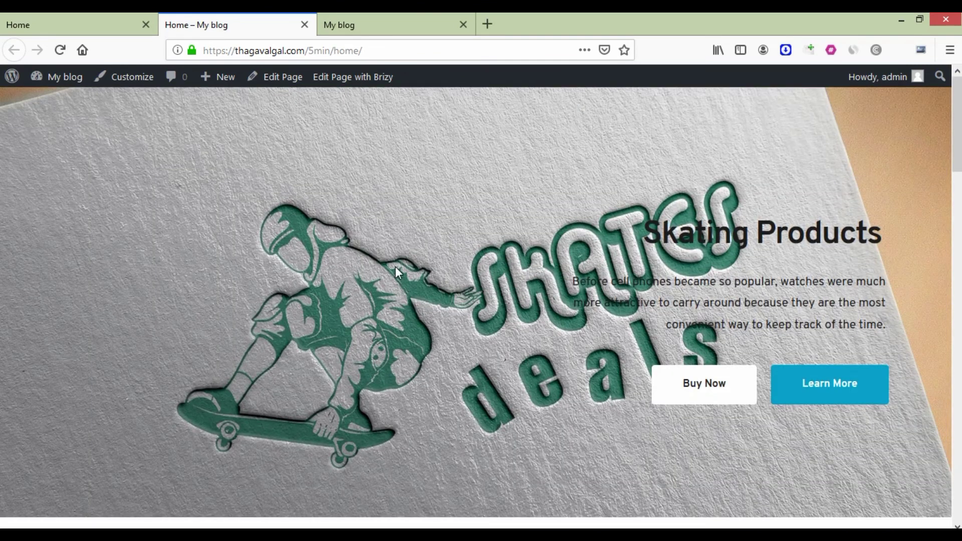
scroll(395, 273, down, 12)
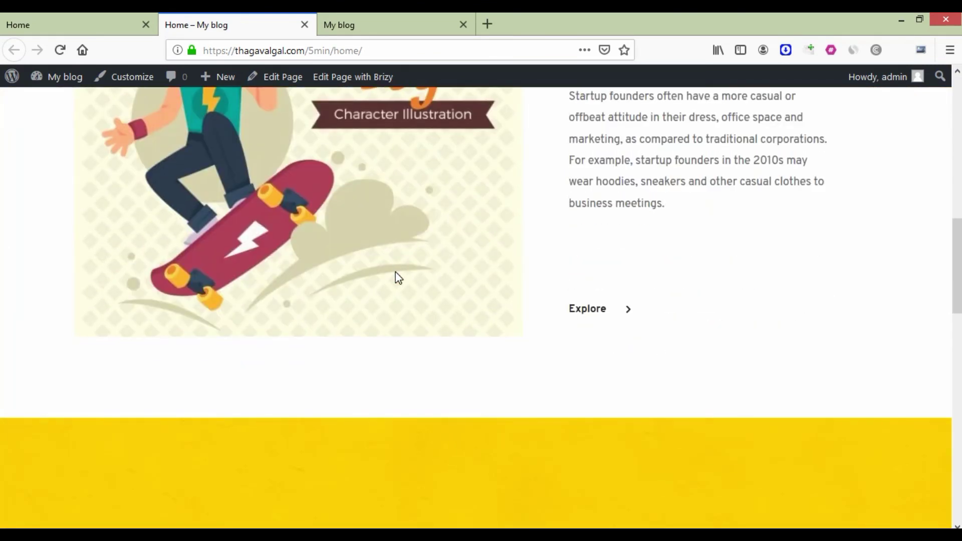
scroll(396, 273, down, 6)
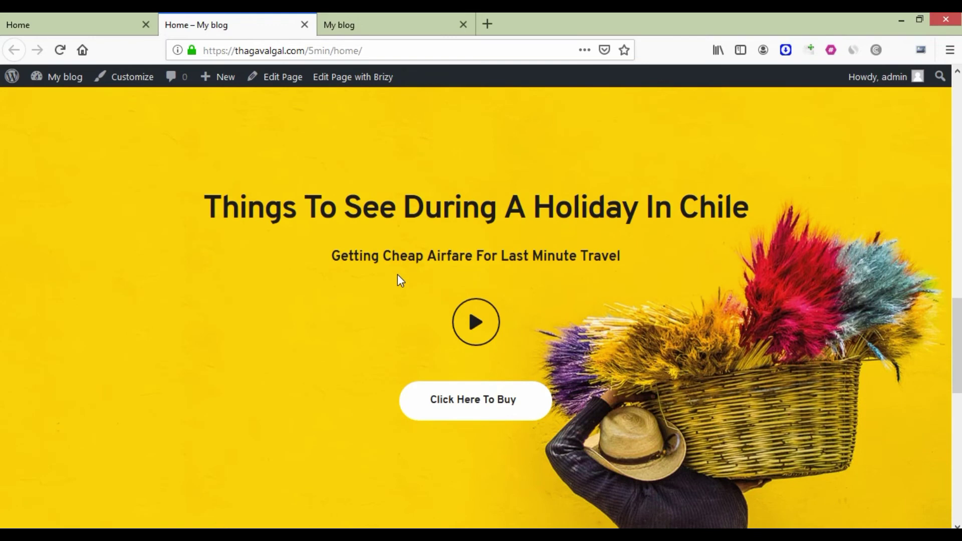
scroll(397, 279, down, 10)
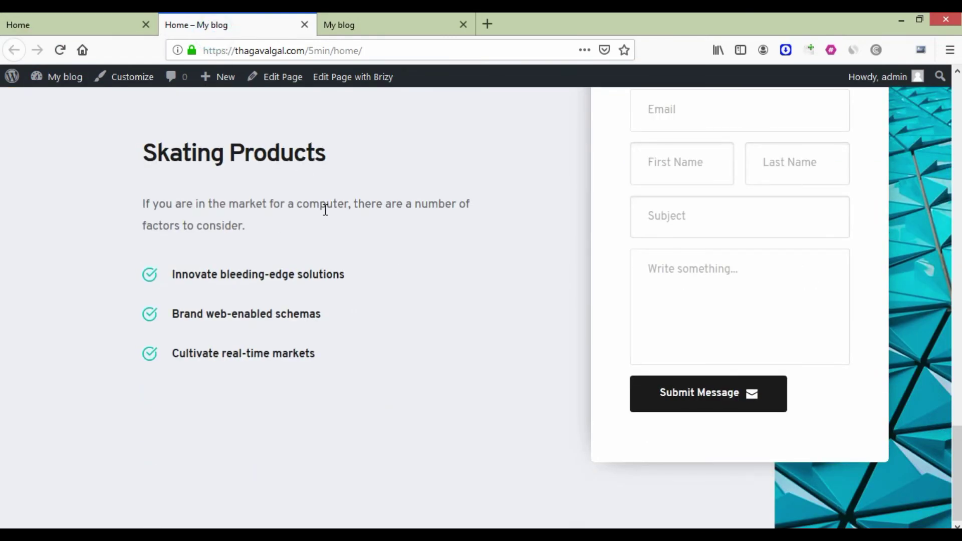
scroll(325, 209, up, 20)
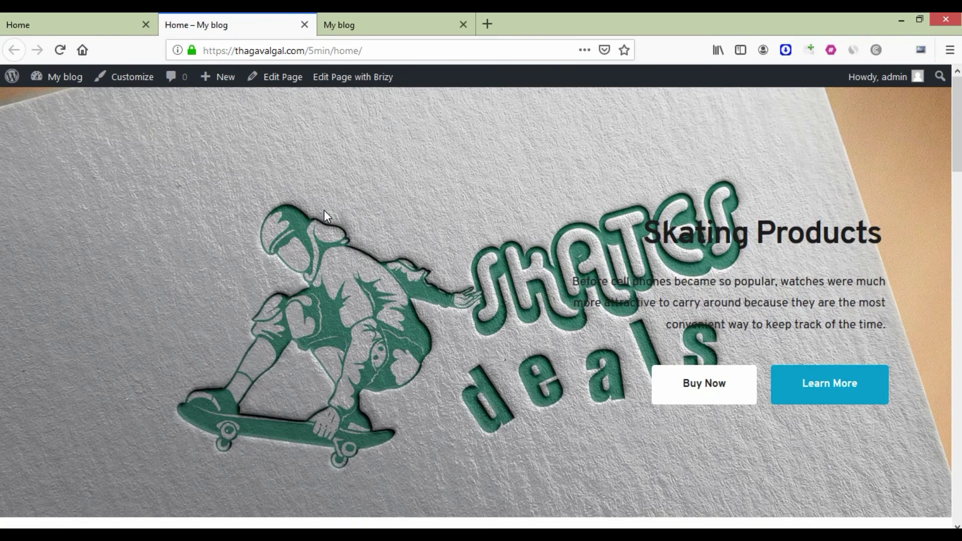
scroll(323, 209, down, 10)
scroll(324, 210, down, 5)
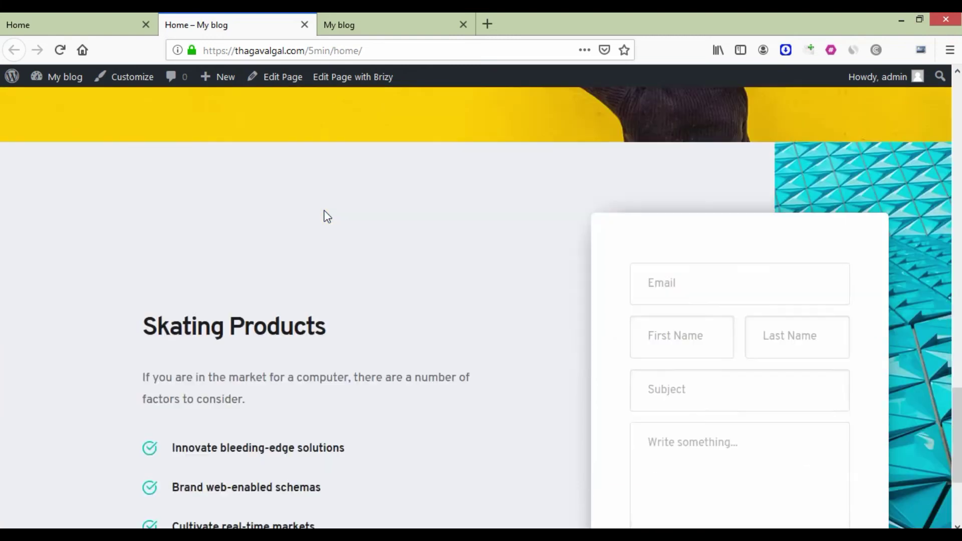
Remove "home/" from the page address to open the site's root and examine its front page
drag(338, 50, 541, 71)
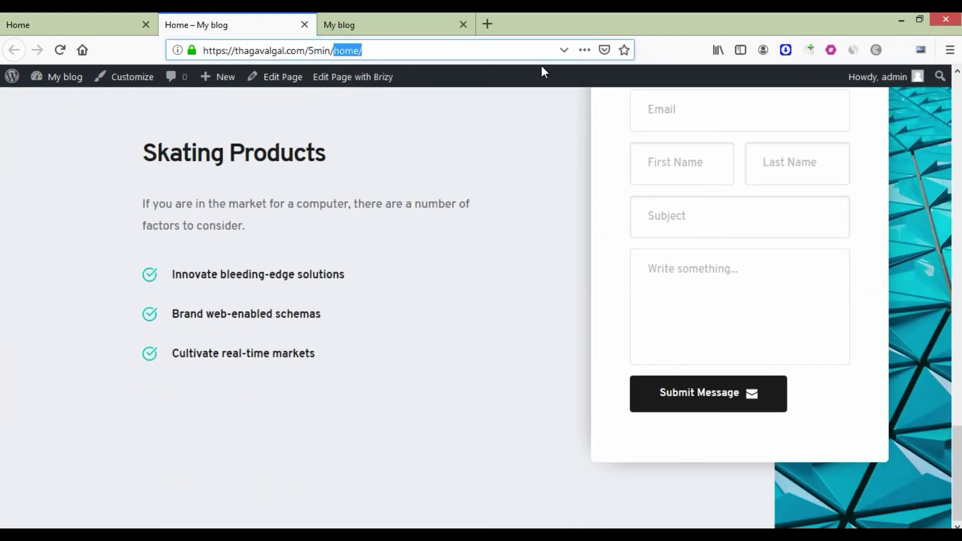
key(BackSpace)
key(Return)
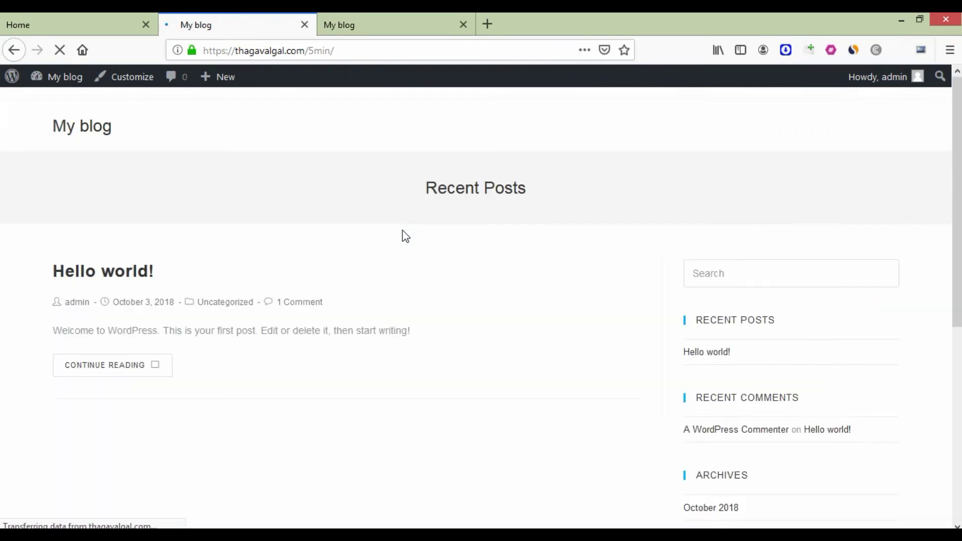
scroll(432, 264, down, 10)
scroll(447, 281, up, 10)
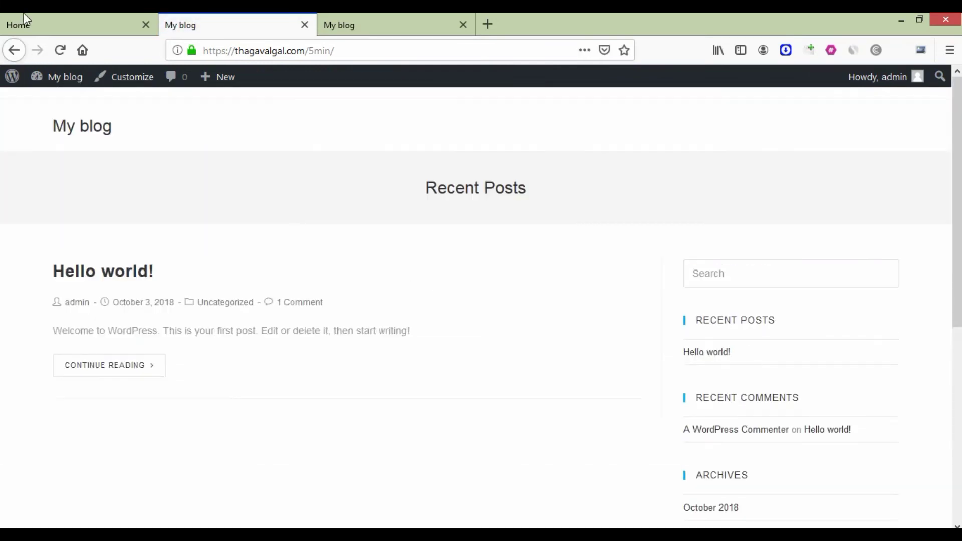
Return to the Home page and open the site's WordPress dashboard
click(383, 25)
click(213, 15)
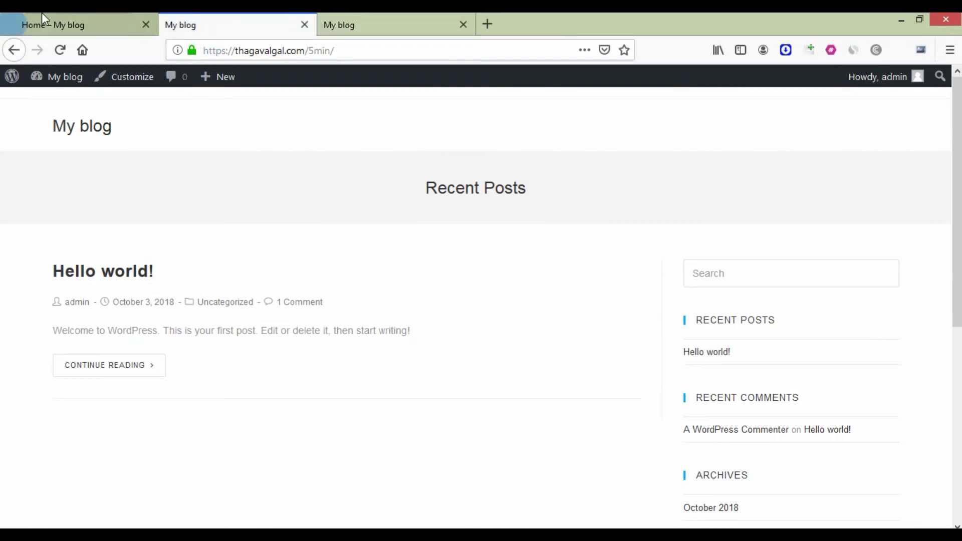
click(41, 15)
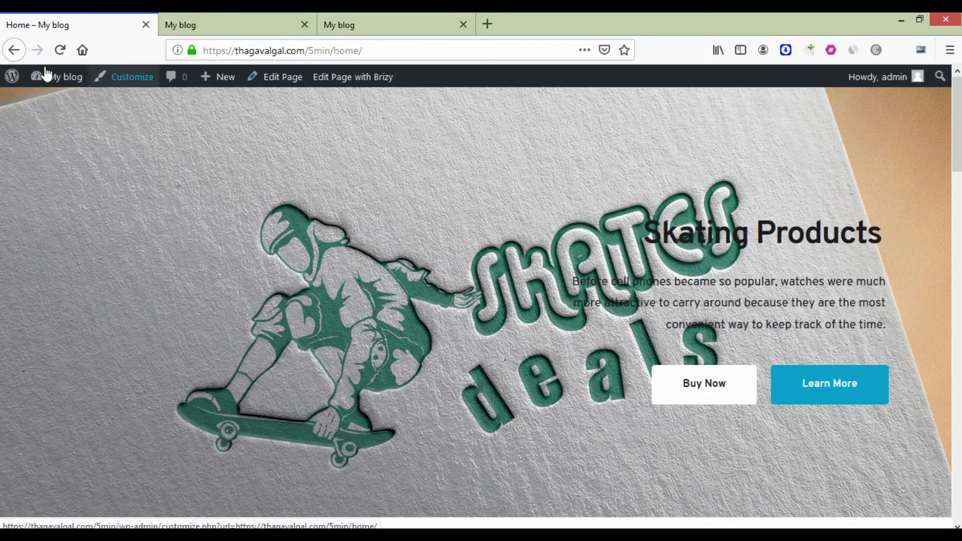
mouse_move(57, 76)
click(62, 102)
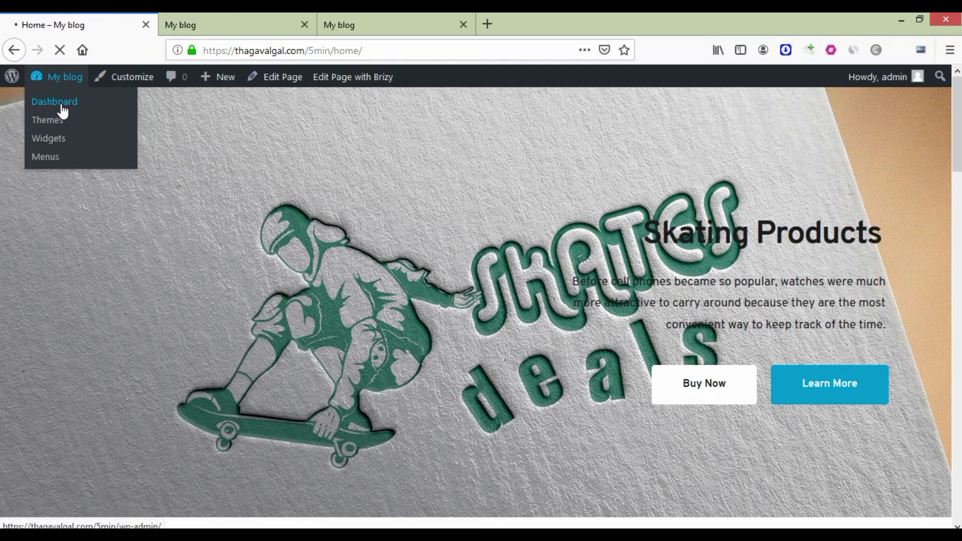
In the Reading settings, make the homepage display a static page, choose Home as the homepage, and save the changes
scroll(384, 205, down, 15)
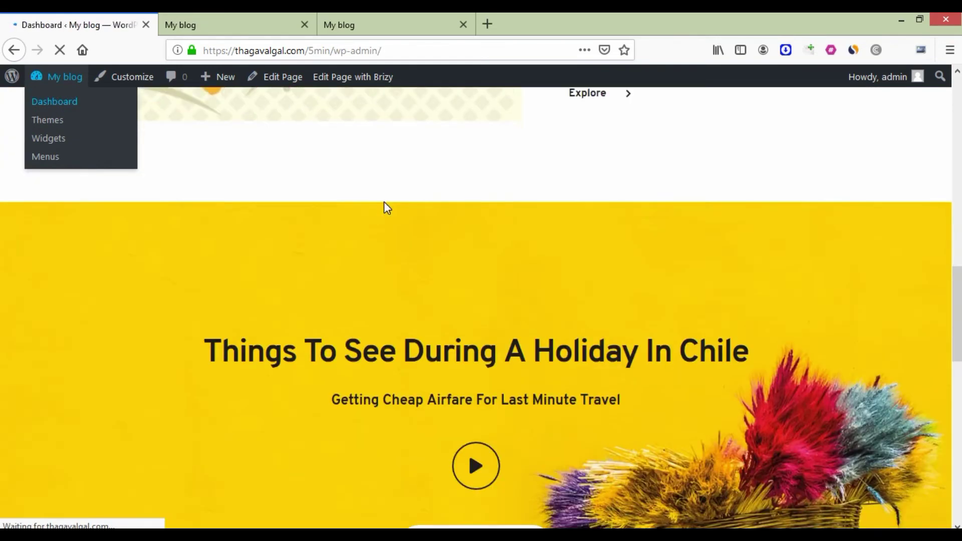
scroll(384, 208, up, 10)
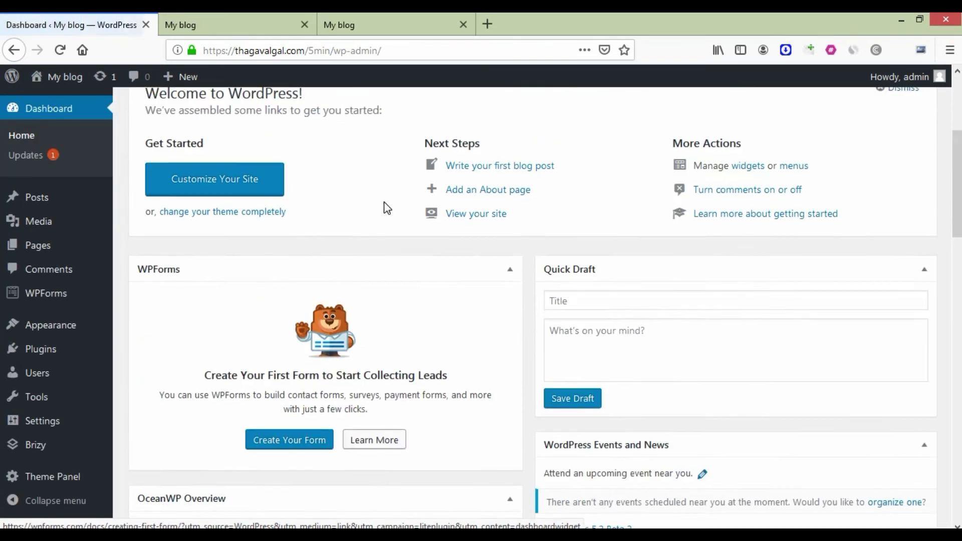
scroll(118, 307, down, 2)
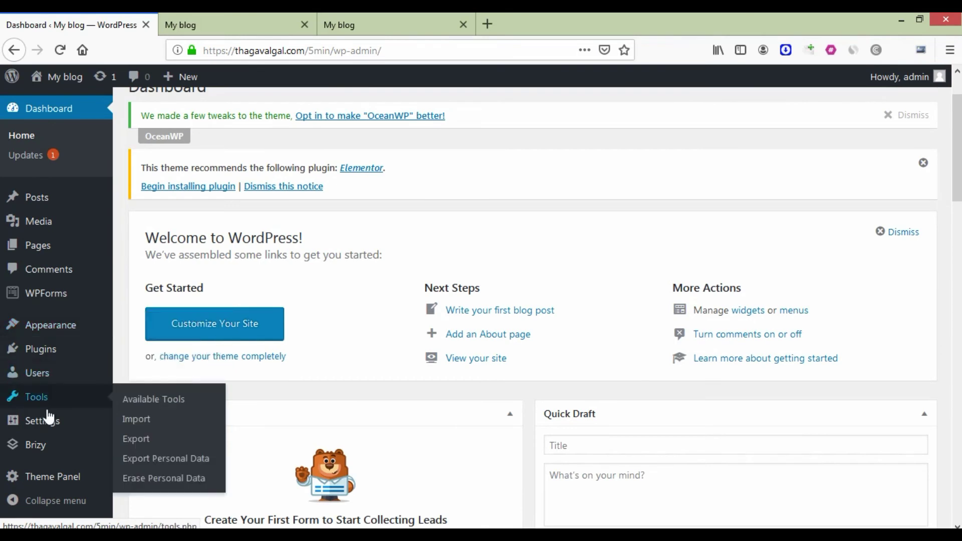
mouse_move(48, 420)
click(142, 415)
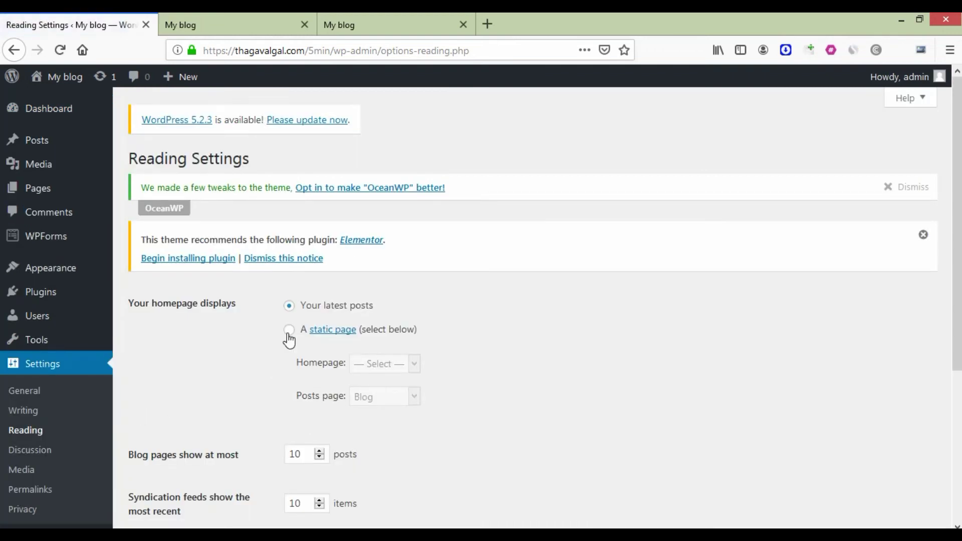
click(289, 332)
click(407, 361)
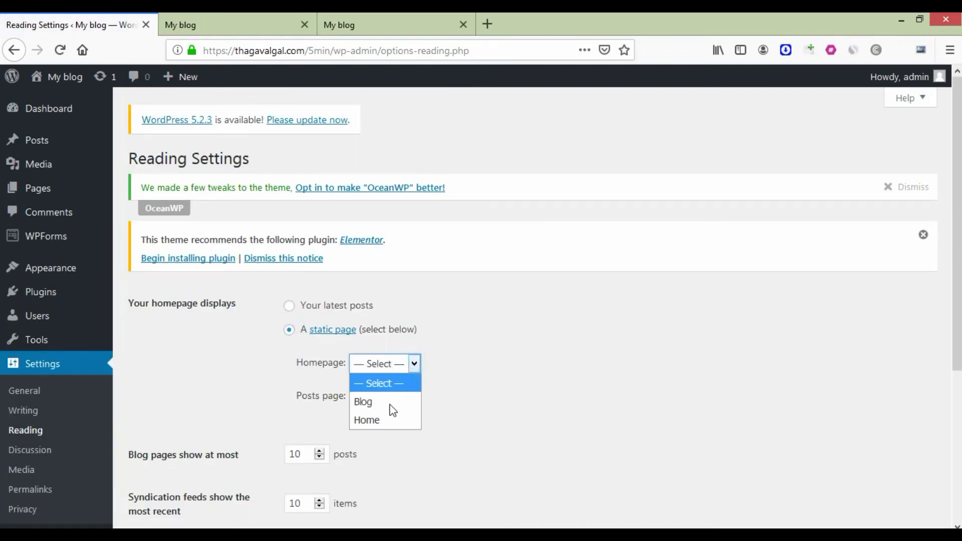
click(382, 420)
scroll(426, 431, down, 5)
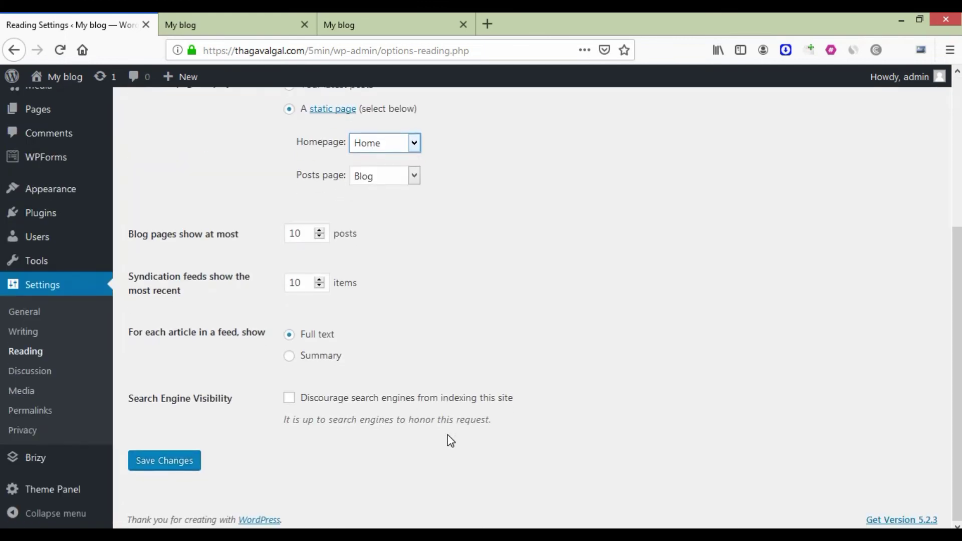
click(186, 459)
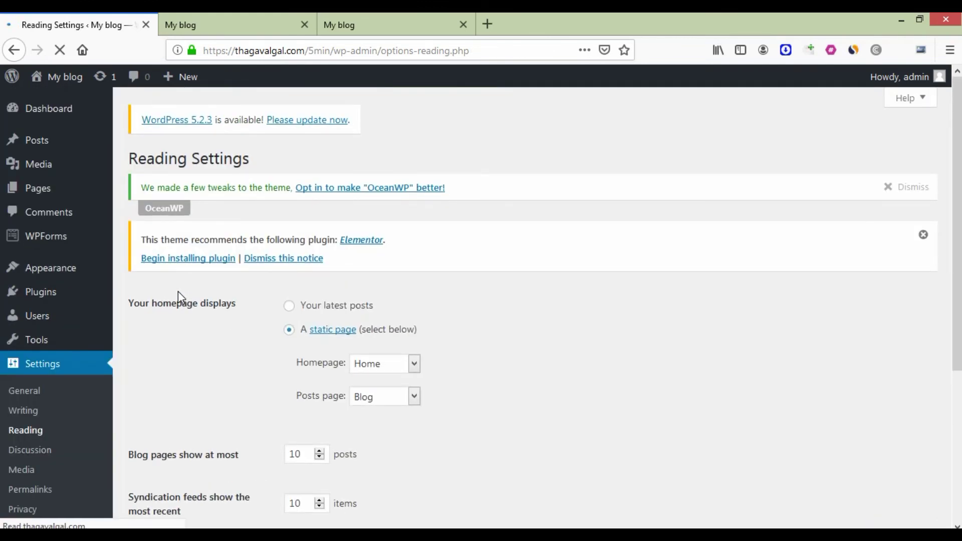
Open the site's front page in a separate tab and look over its blocks down to the contact form
mouse_move(70, 81)
right_click(56, 102)
click(86, 111)
click(201, 31)
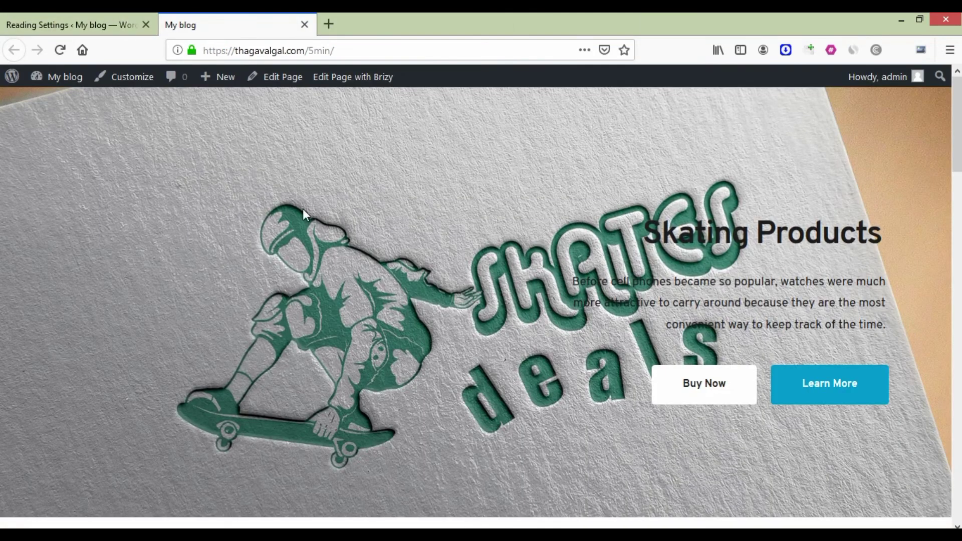
scroll(303, 208, down, 10)
scroll(305, 221, down, 10)
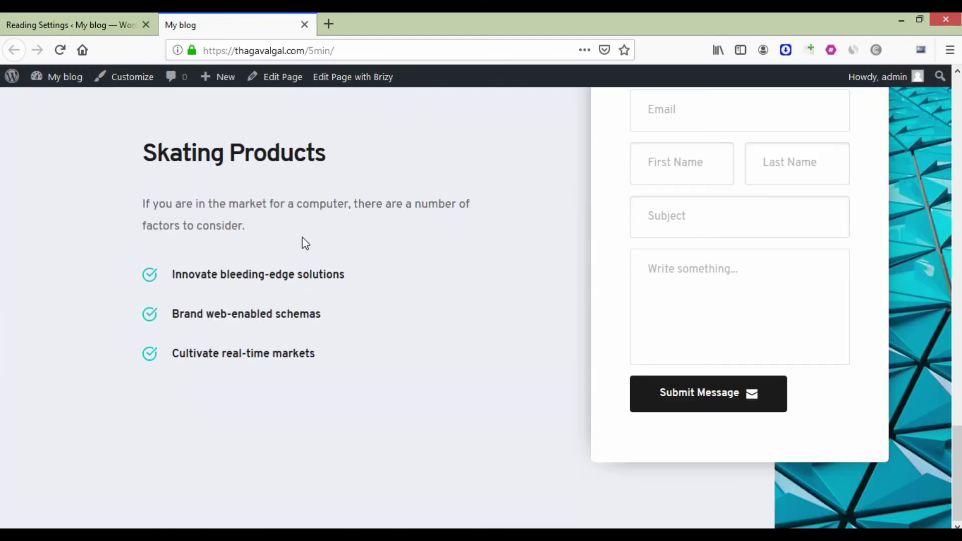
scroll(503, 353, up, 15)
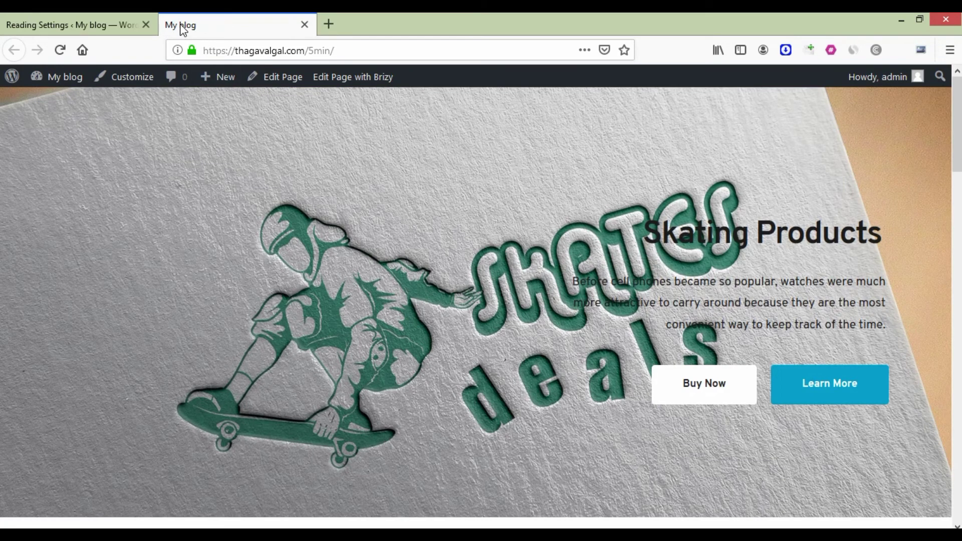
Customize the site identity with the title "Skating Products | Best Skating Products | Quality Skating Products", publish it, and close the customizer
click(141, 80)
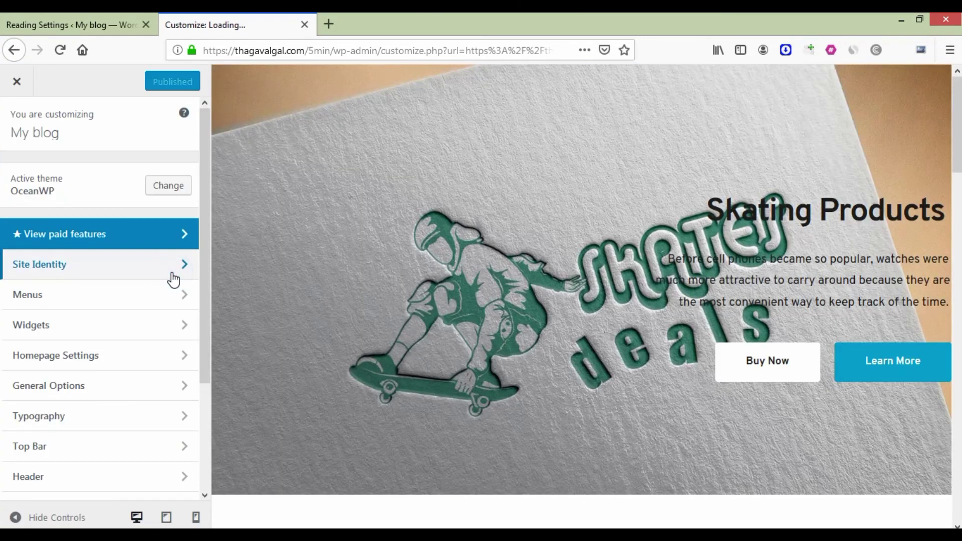
click(172, 276)
triple_click(83, 201)
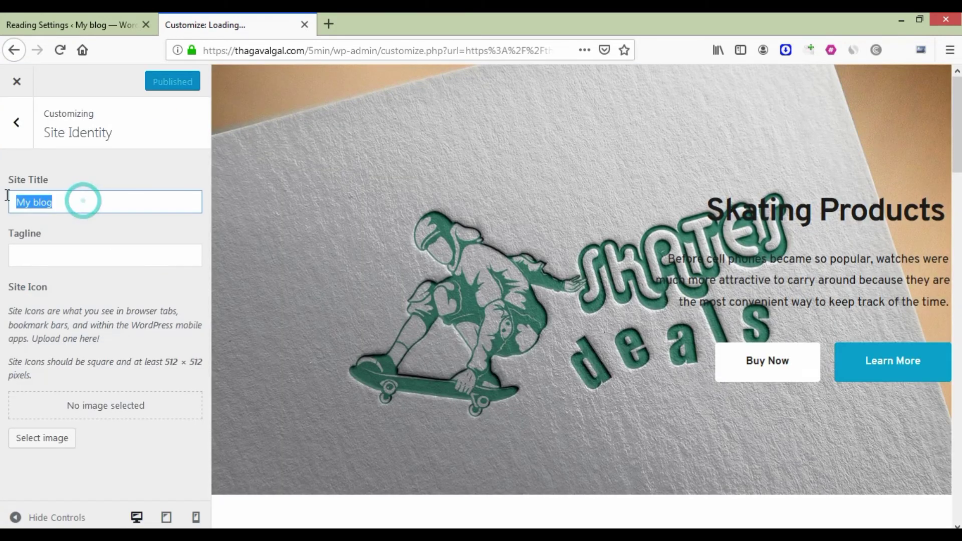
text(Skating)
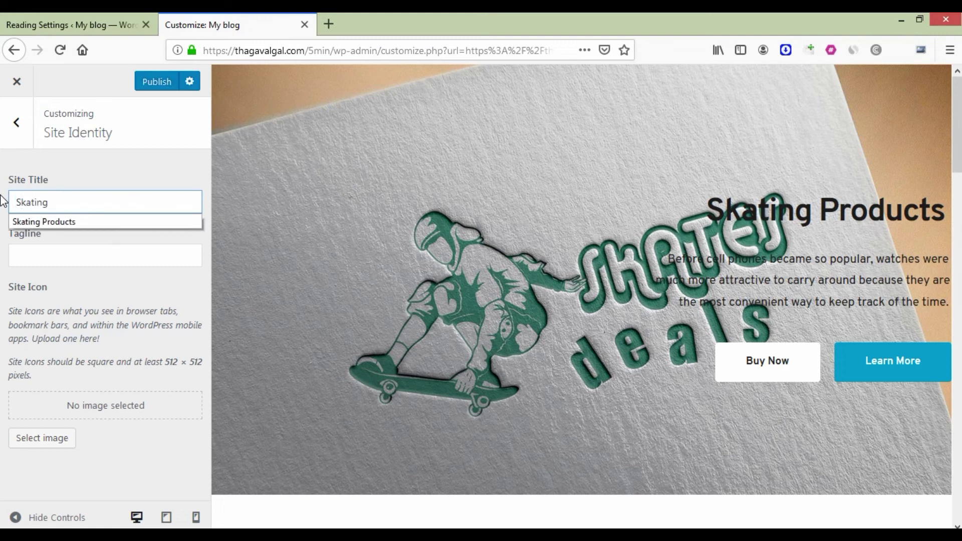
text( Products | Best S)
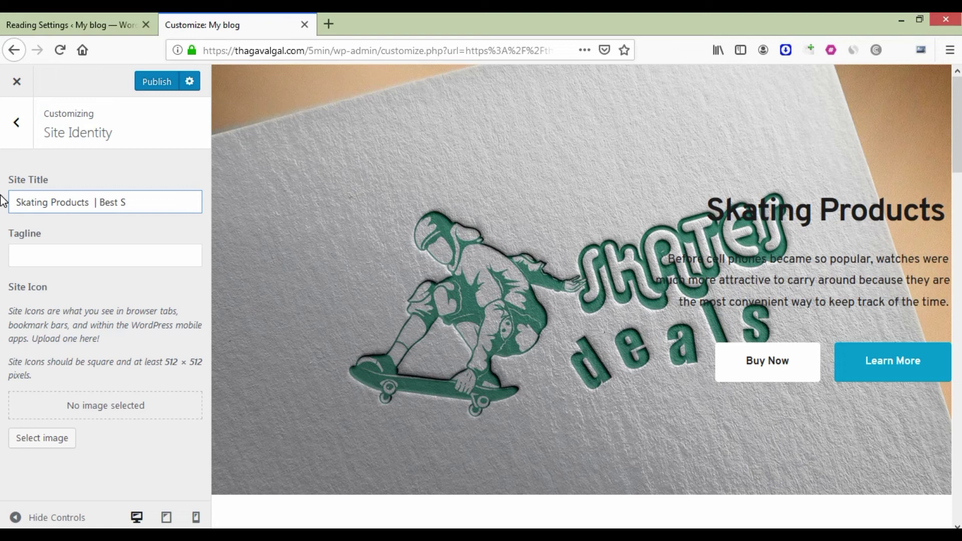
text(kating Products |)
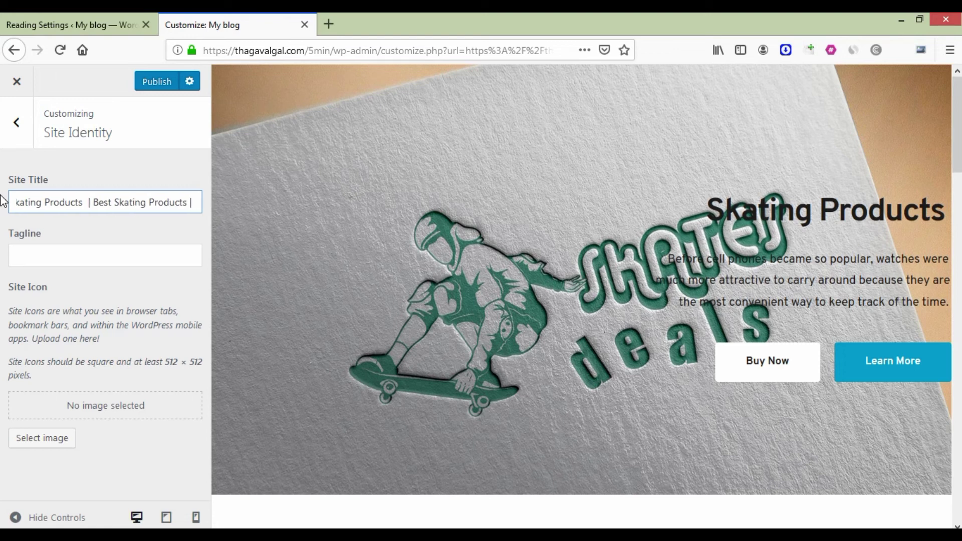
text( Quality)
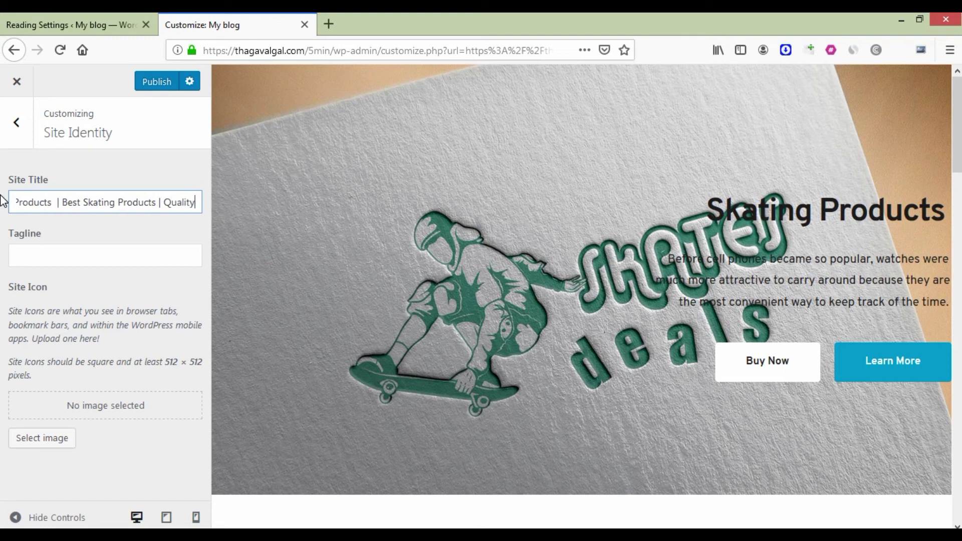
text( Skating Products)
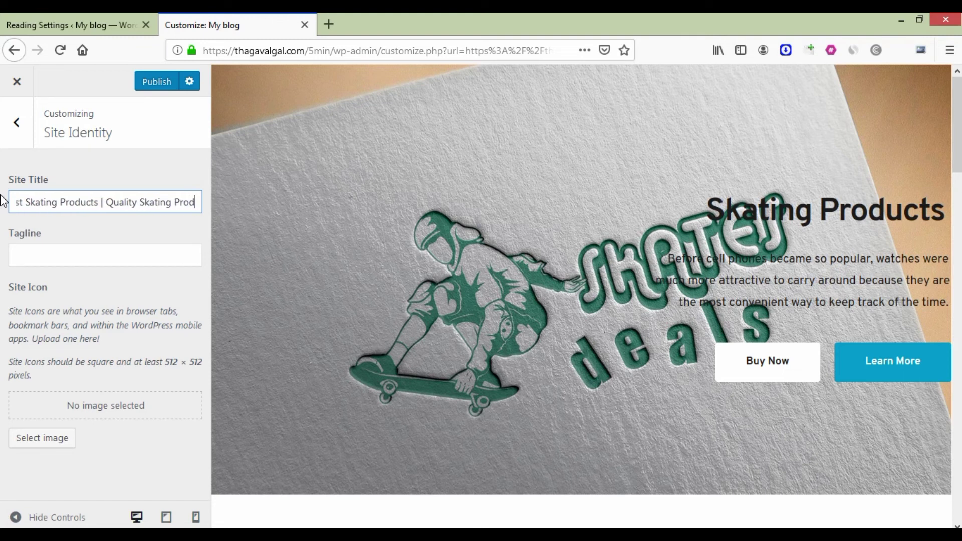
click(142, 89)
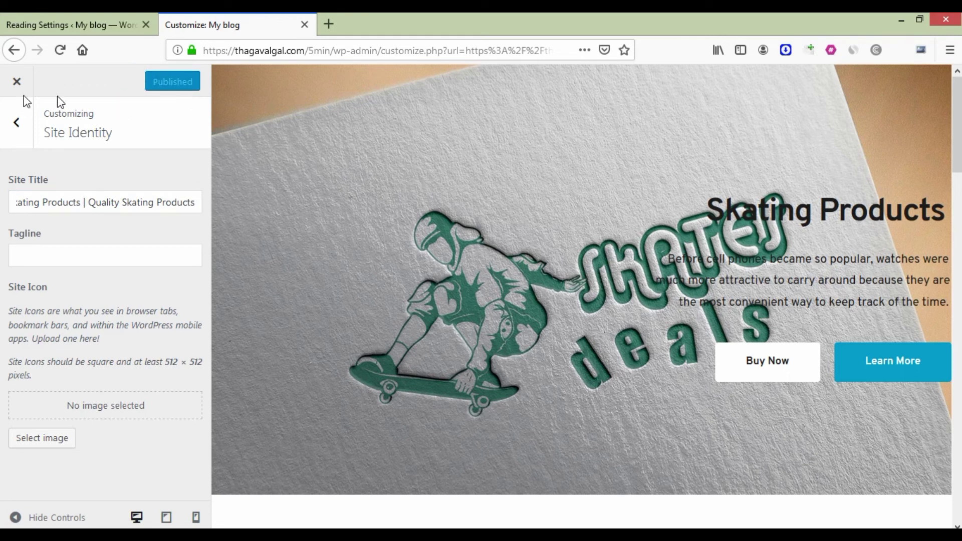
click(10, 91)
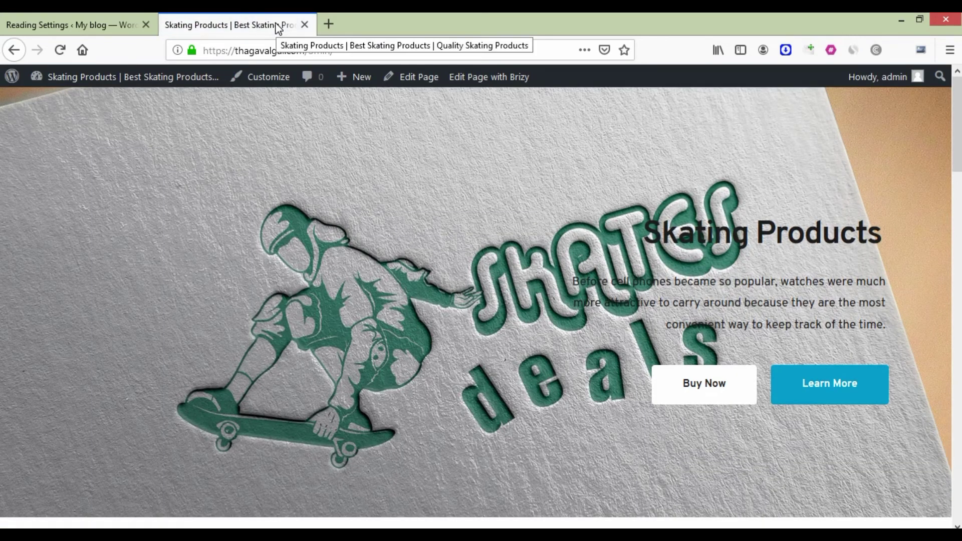
Examine the retitled front page from the hero through the feature and yellow blocks to the contact form
scroll(503, 276, down, 20)
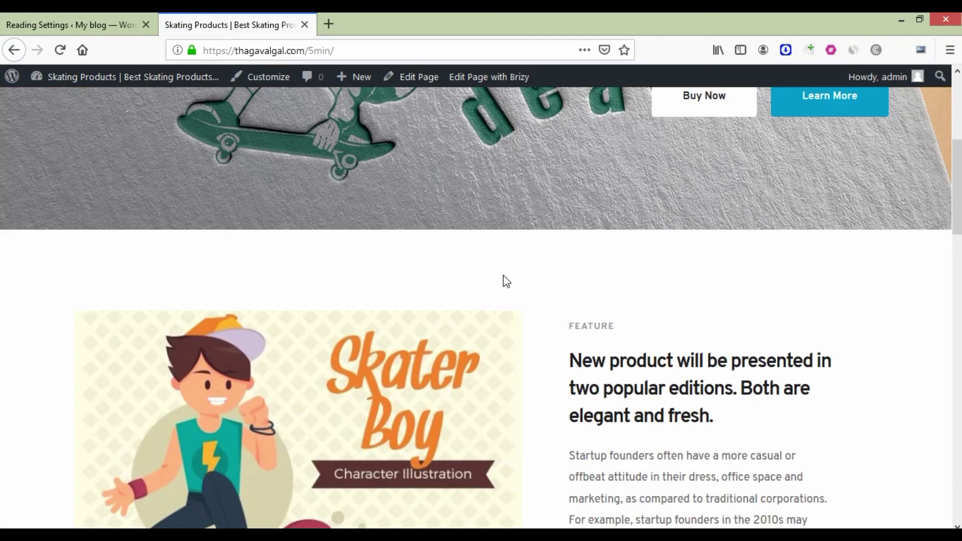
scroll(504, 278, down, 4)
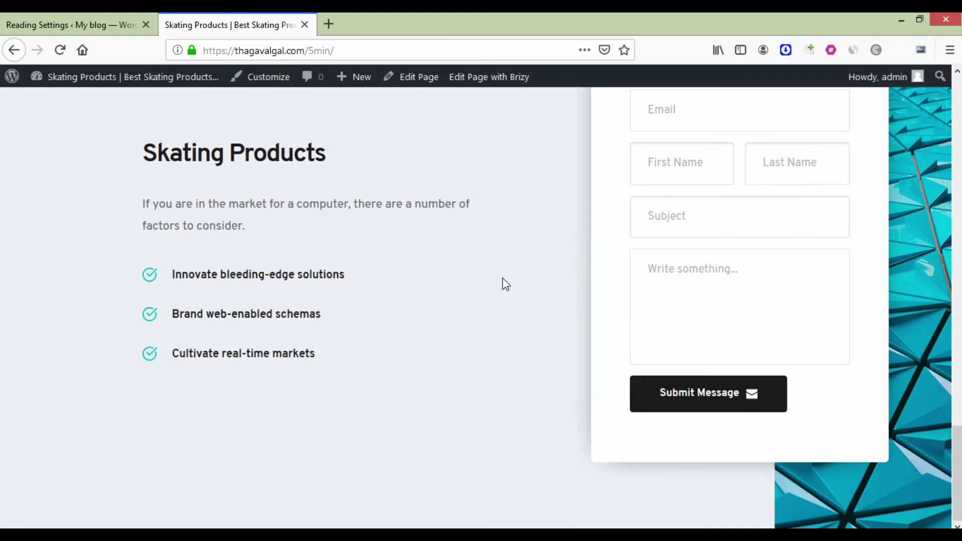
scroll(489, 332, up, 20)
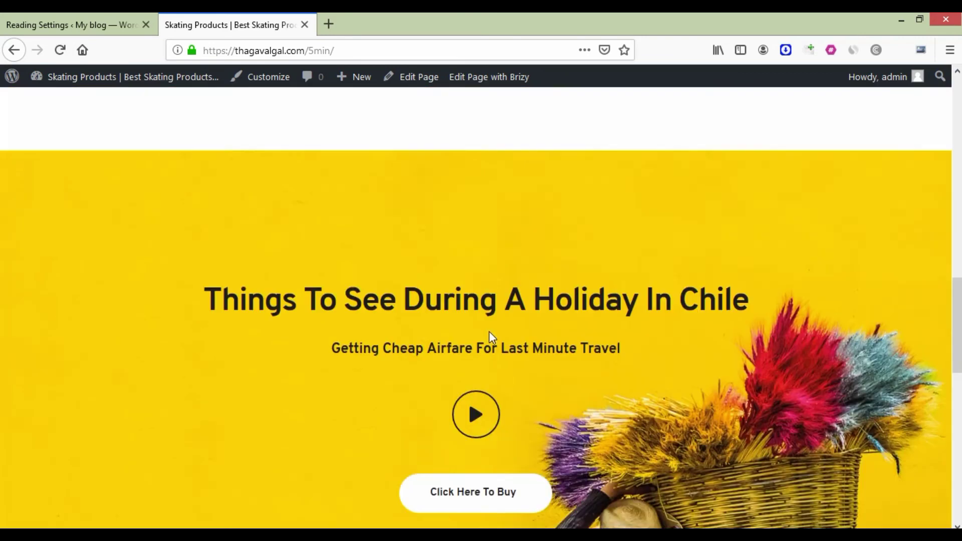
scroll(490, 332, down, 8)
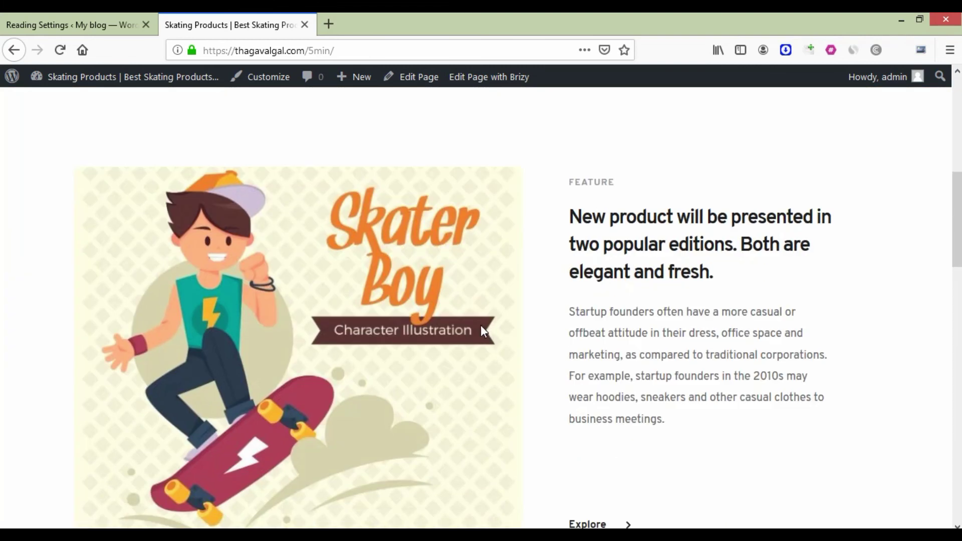
scroll(274, 280, down, 12)
scroll(274, 279, down, 7)
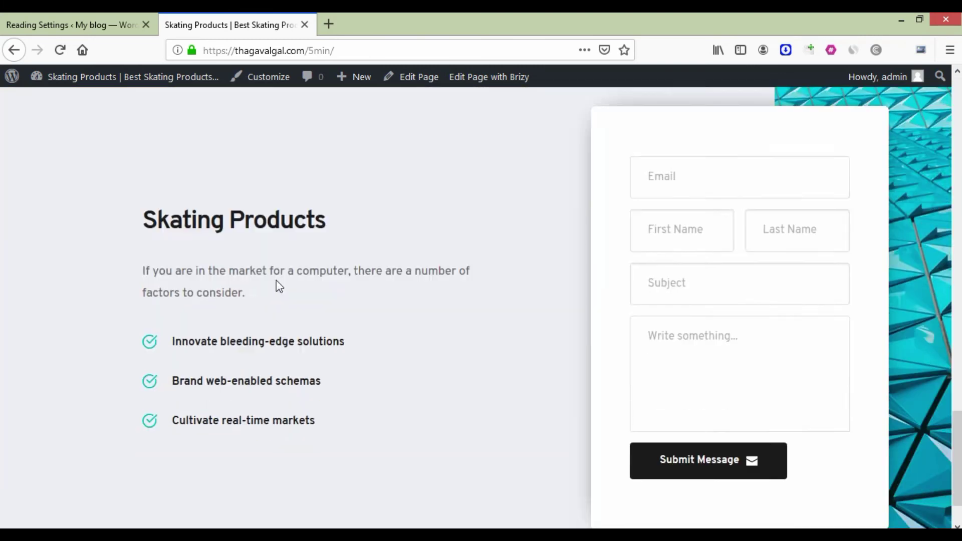
Check the Reading settings against the front page and return to the front page's hero block
click(73, 25)
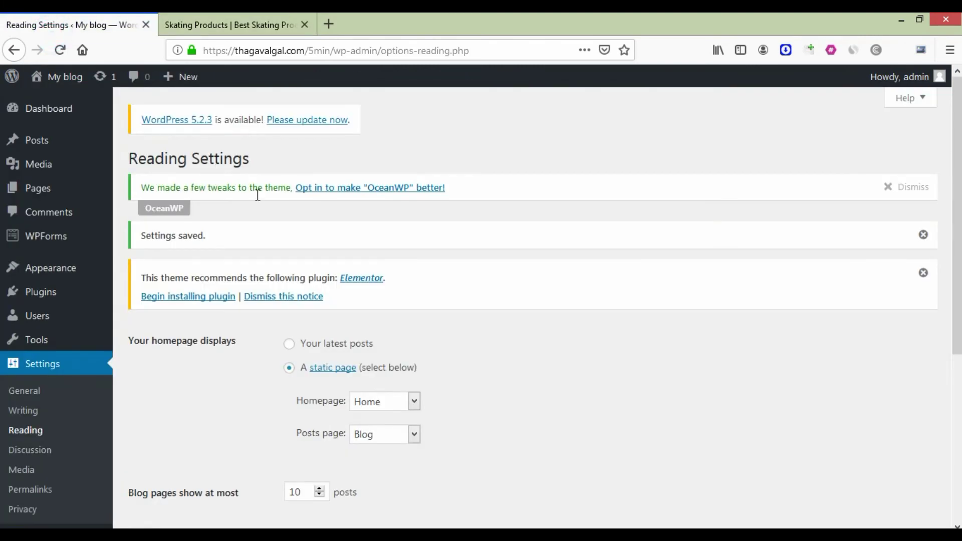
click(225, 23)
click(73, 25)
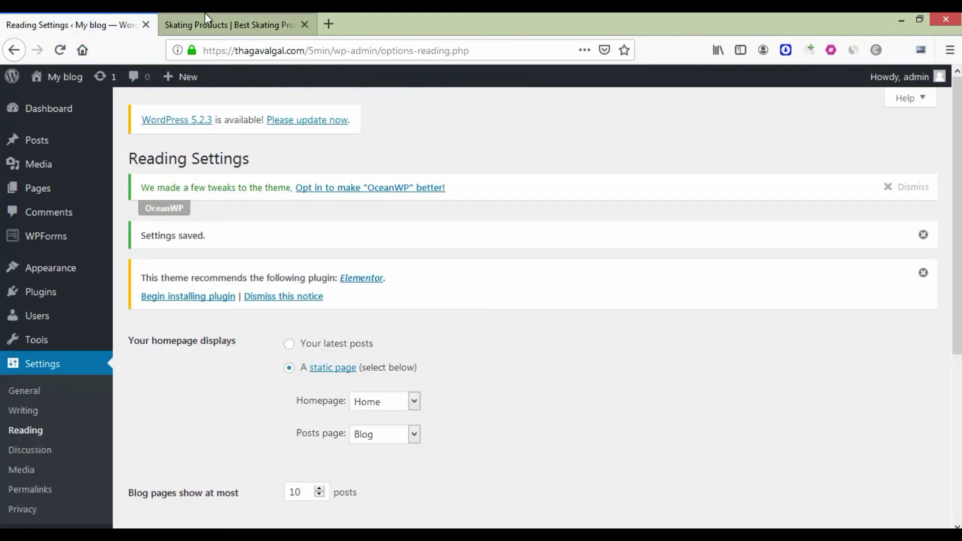
click(226, 24)
scroll(287, 267, up, 2)
scroll(295, 276, up, 15)
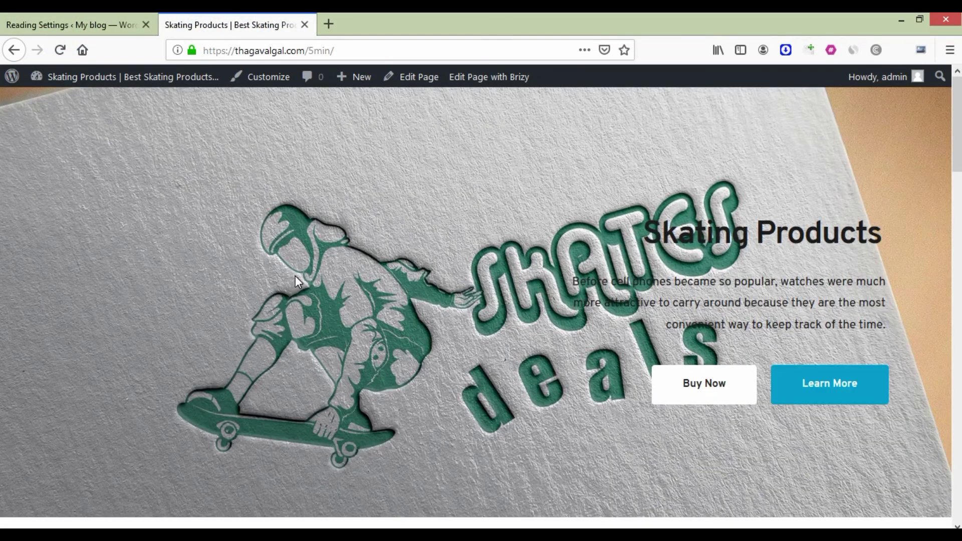
scroll(294, 281, down, 8)
scroll(291, 284, up, 10)
scroll(292, 284, down, 2)
scroll(292, 284, up, 2)
scroll(291, 284, down, 8)
scroll(292, 286, up, 10)
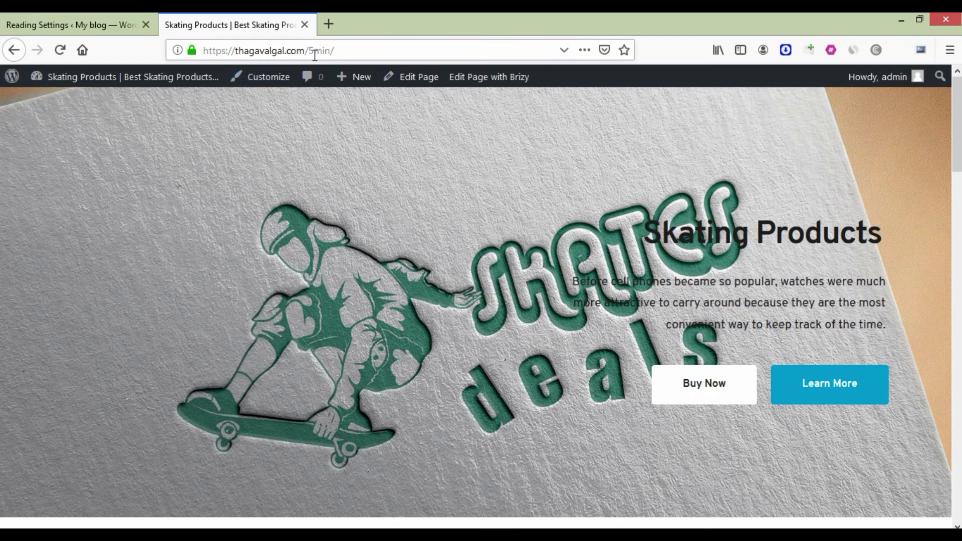
Try replacing "5min" in the site's address with "skating", without loading it, and erase the entered text
drag(308, 52, 329, 52)
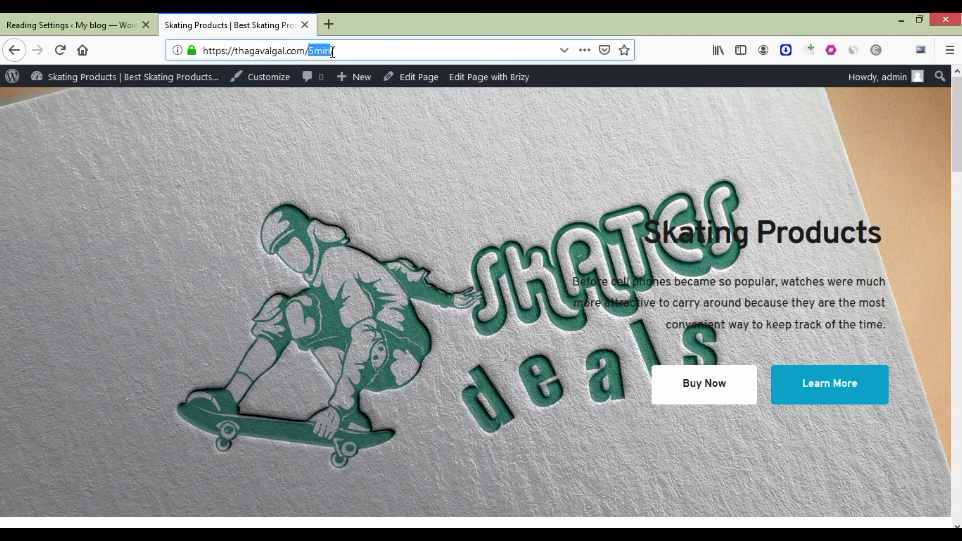
text(skating)
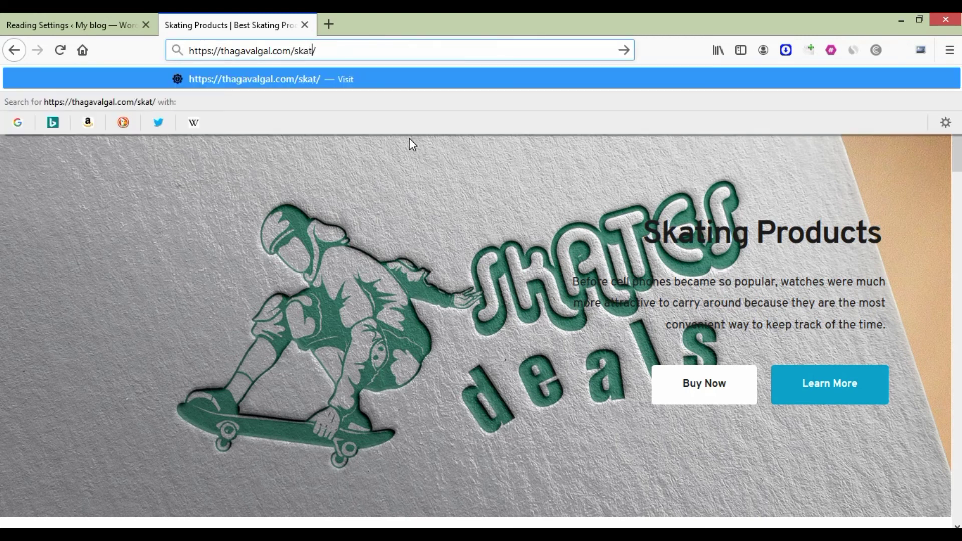
key(BackSpace)
key(BackSpace)
key(BackSpace)
key(BackSpace)
key(BackSpace)
key(BackSpace)
key(BackSpace)
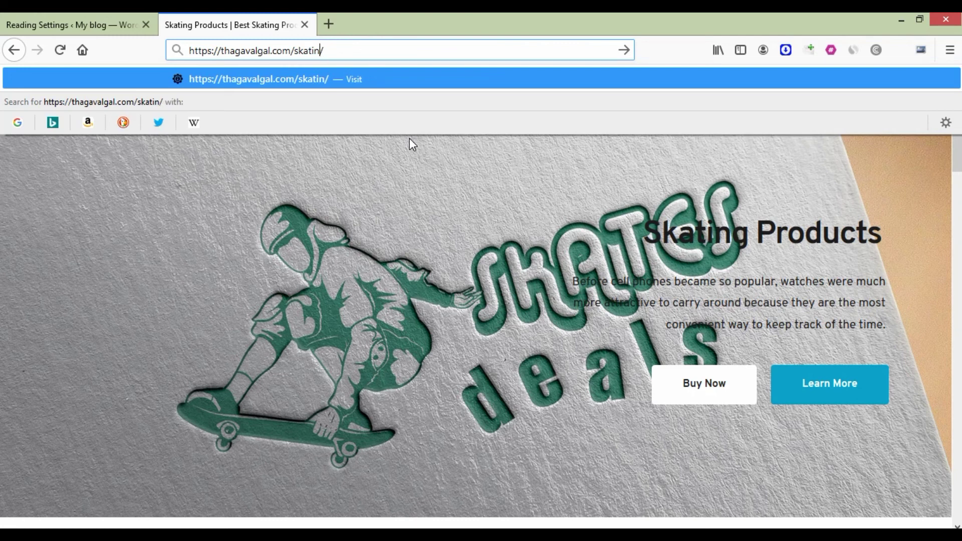